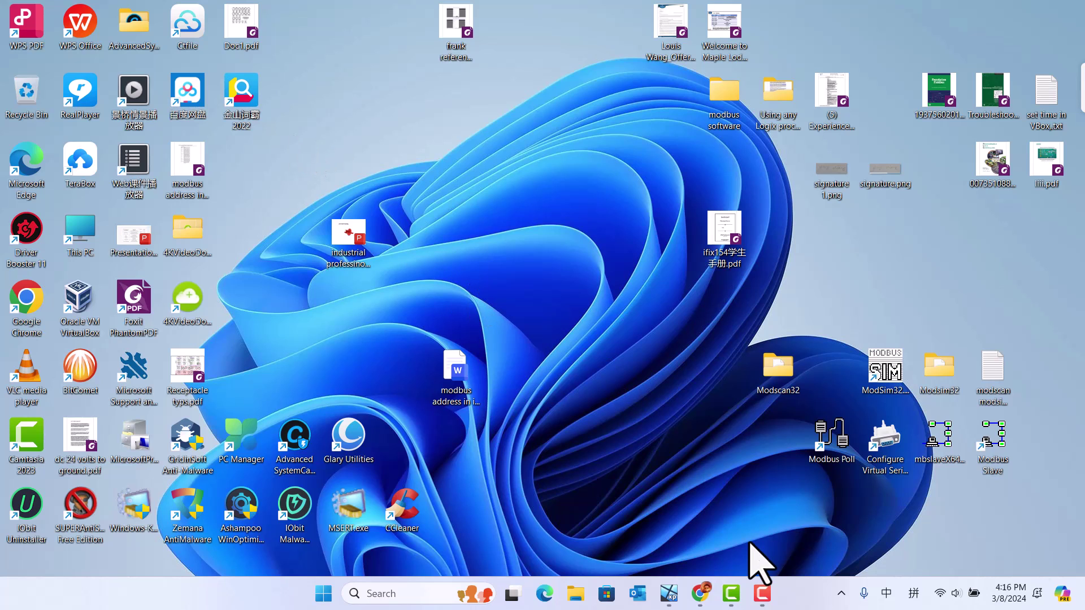
# Switch to Chrome and look through the latest videos on the YouTube channel page.
pyautogui.click(668, 603)
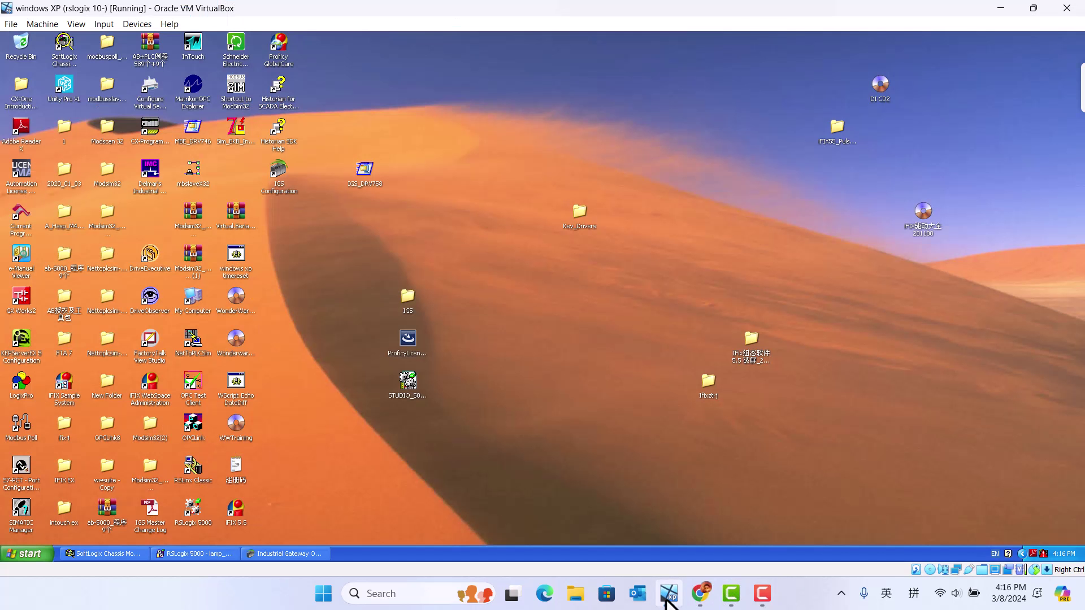
pyautogui.click(699, 594)
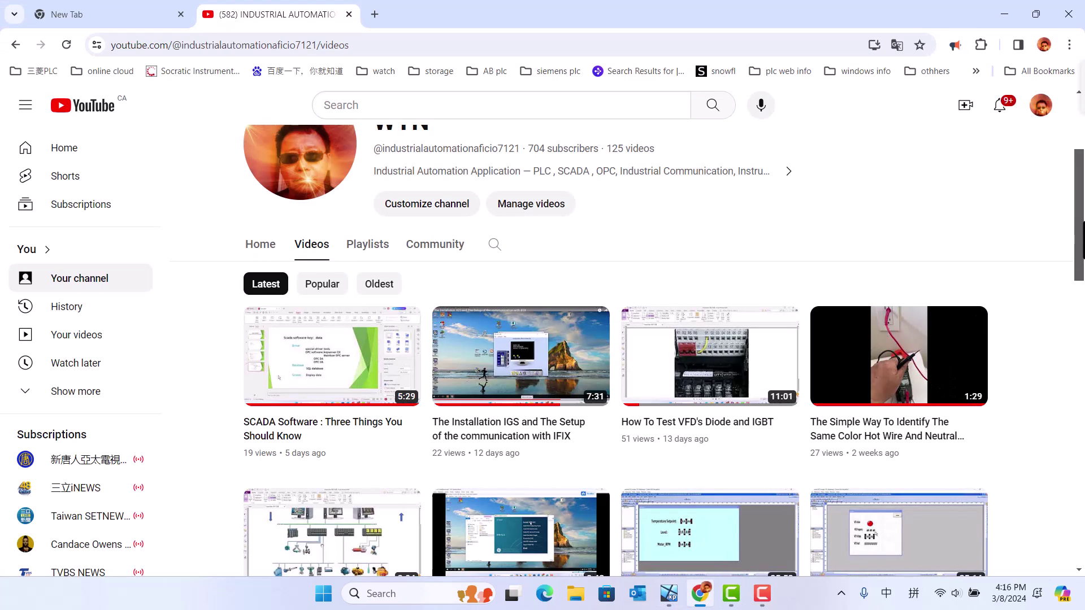
pyautogui.moveTo(1081, 241); pyautogui.dragTo(1081, 269)
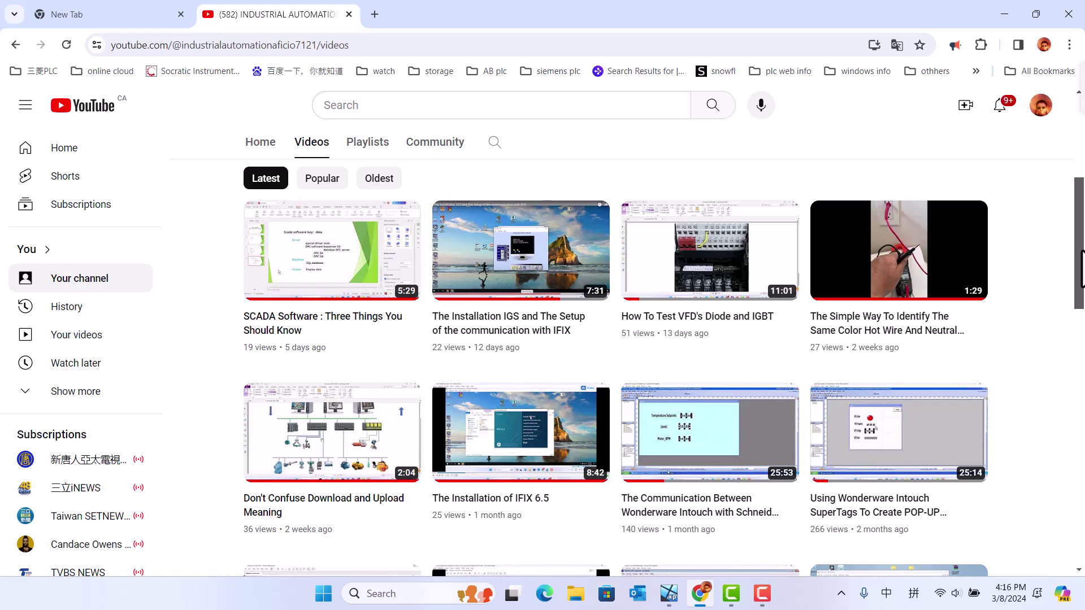
pyautogui.moveTo(1081, 252); pyautogui.dragTo(1078, 225)
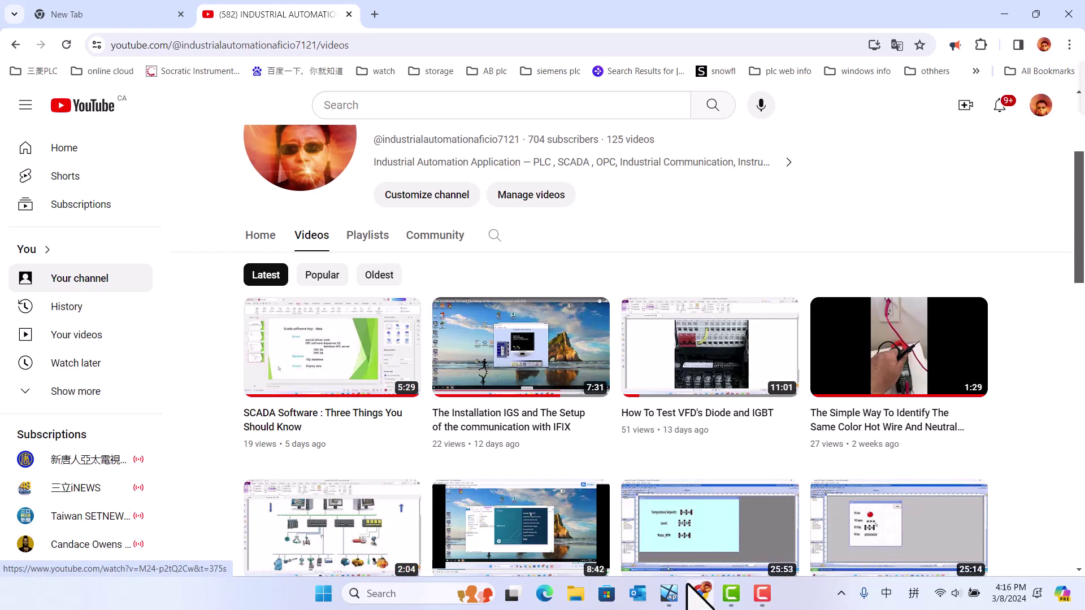
# Switch to the Windows XP virtual machine and review the SoftLogix Chassis Monitor and the lamp_ifix ladder routine in RSLogix 5000.
pyautogui.click(670, 599)
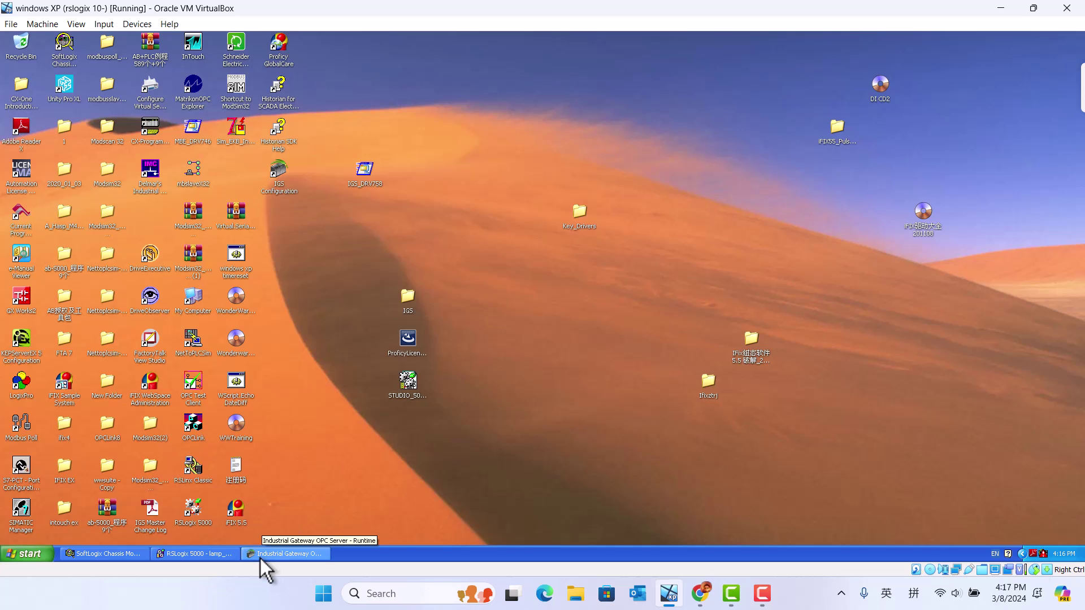
pyautogui.click(192, 554)
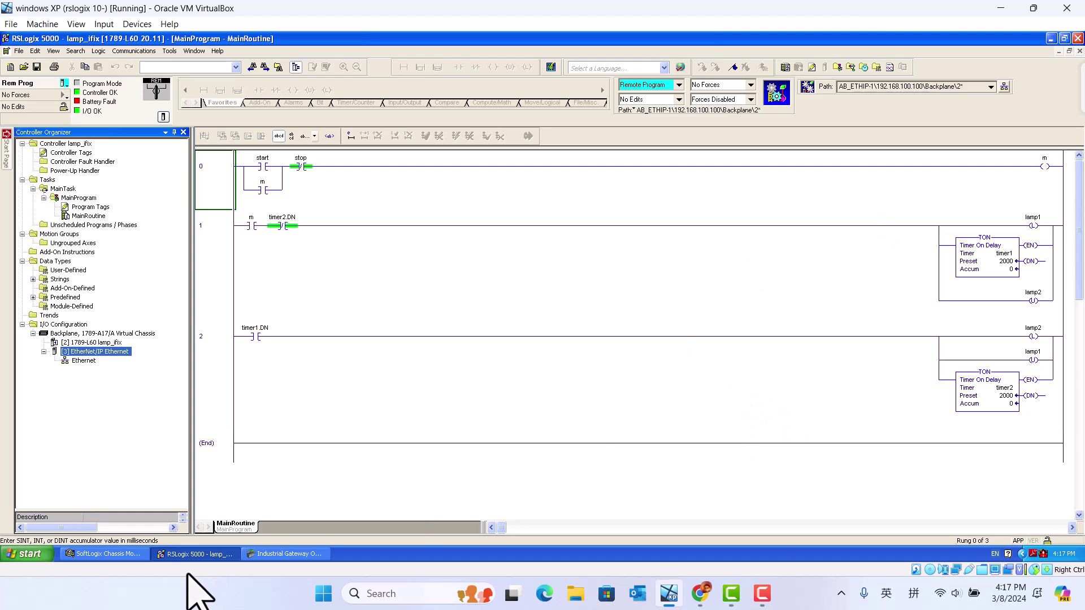
pyautogui.click(111, 554)
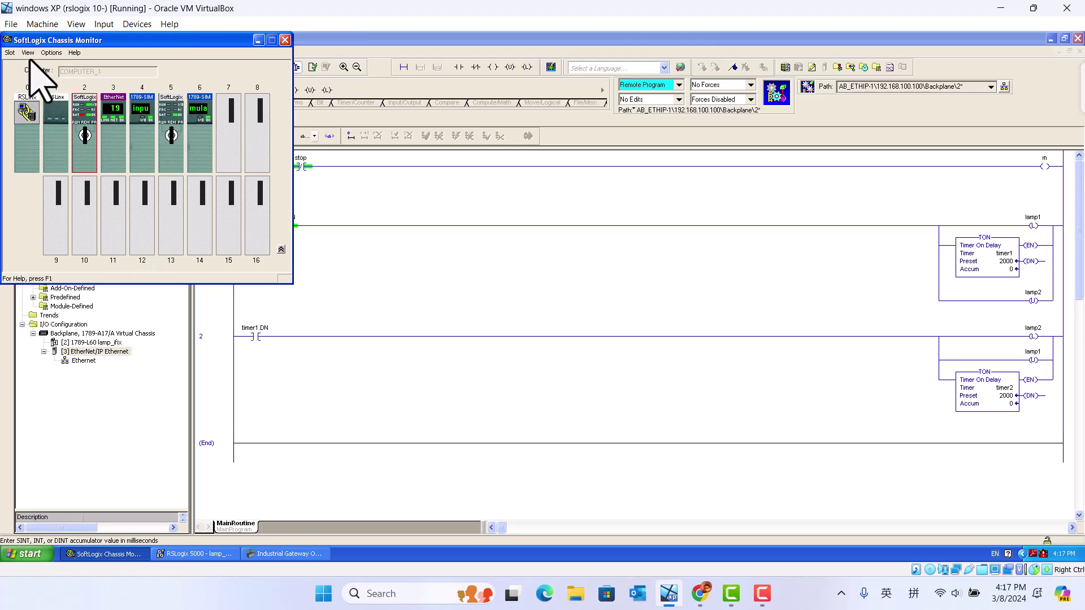
pyautogui.click(258, 40)
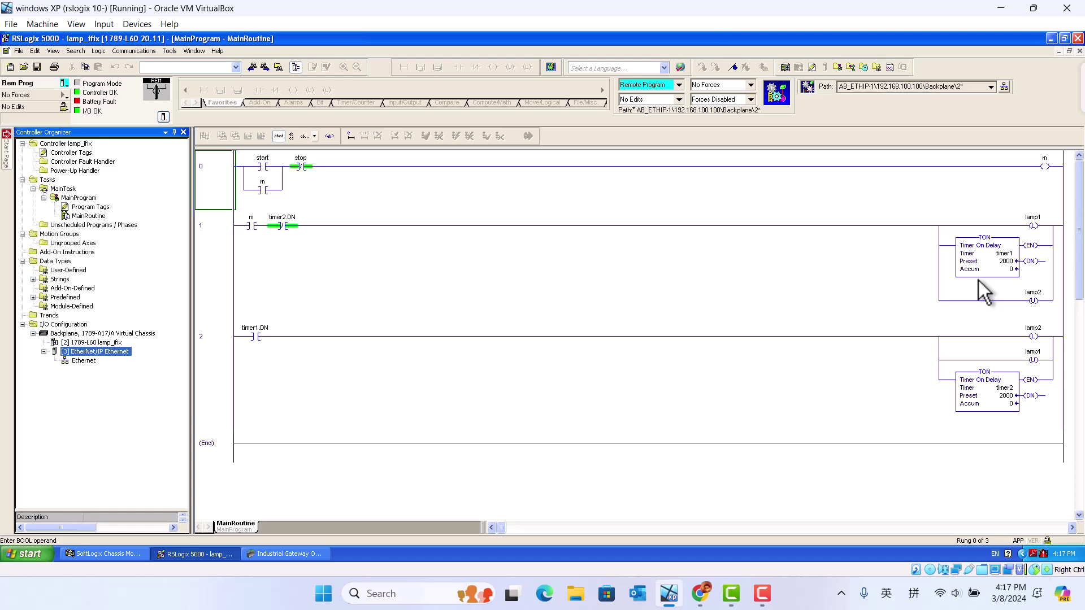
pyautogui.moveTo(1030, 327)
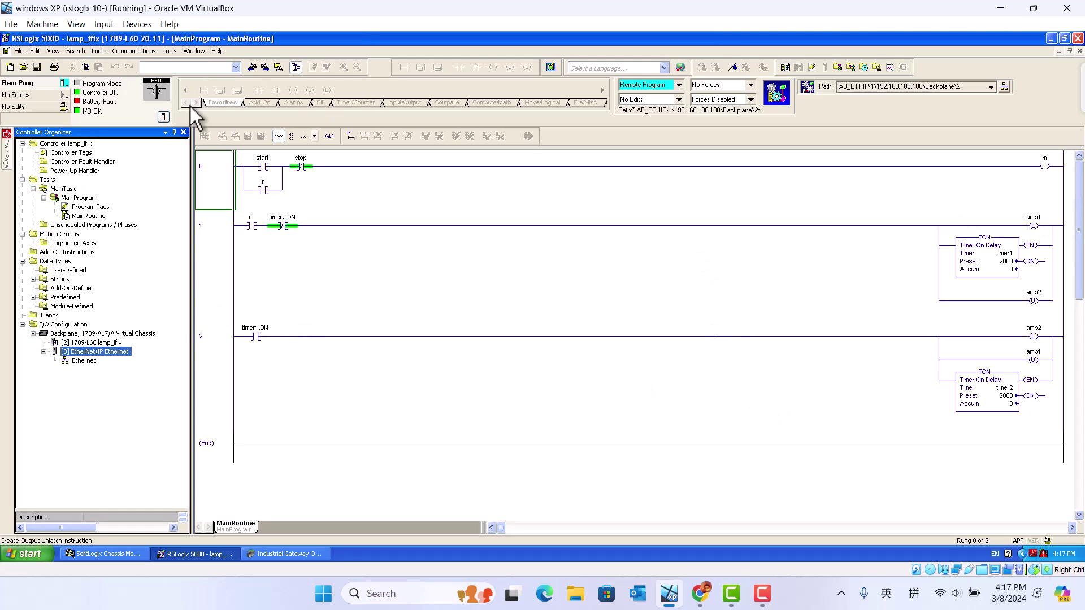
# Download the lamp_ifix project to the 1789-L60 SoftLogix5860 controller in backplane slot 2 using Who Active.
pyautogui.click(225, 205)
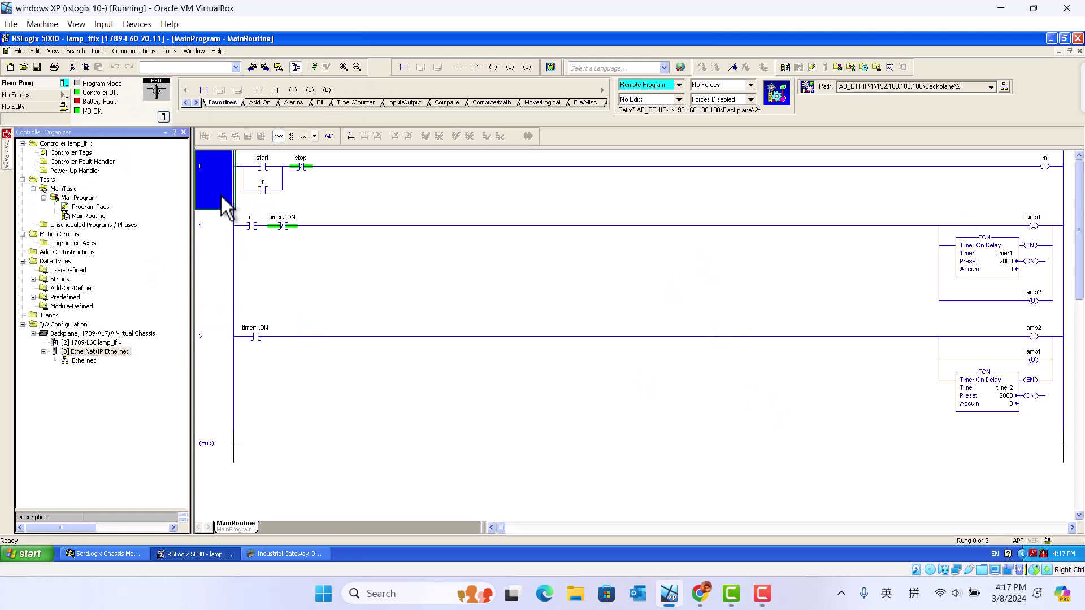
pyautogui.click(135, 50)
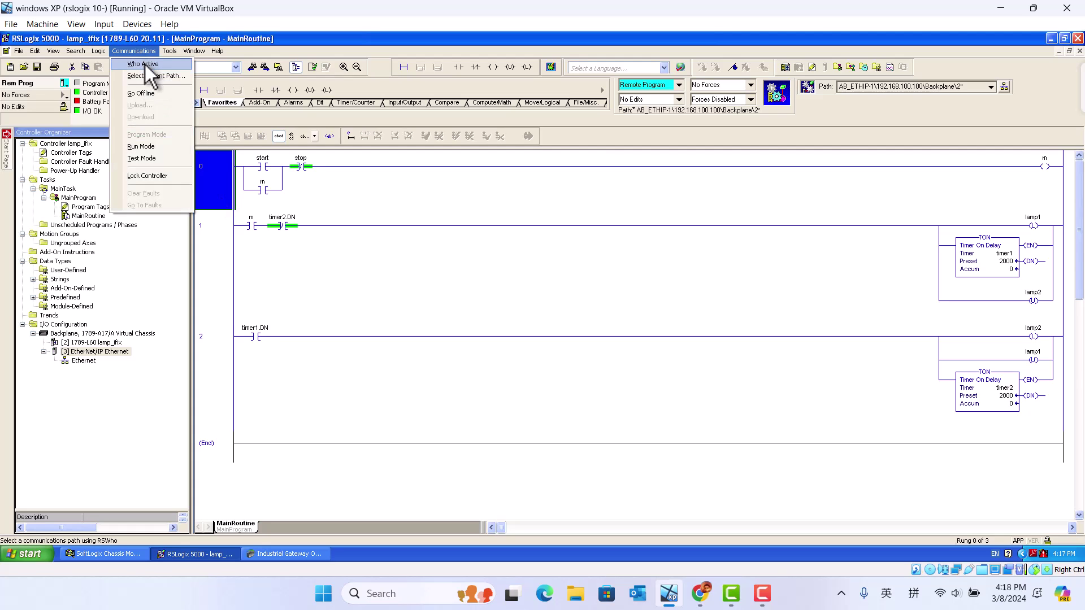
pyautogui.click(145, 64)
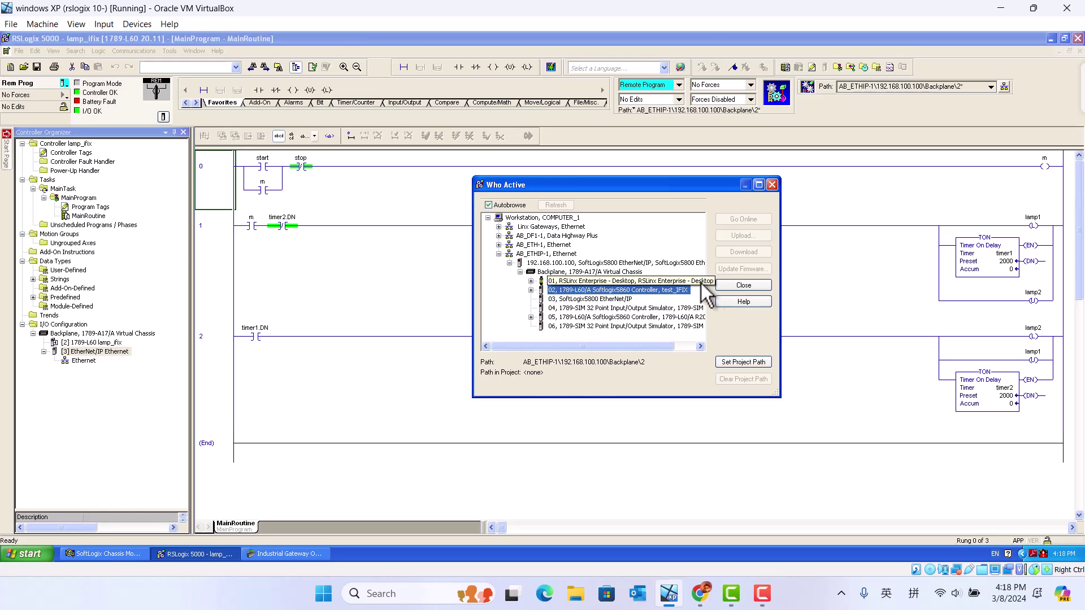
pyautogui.click(740, 286)
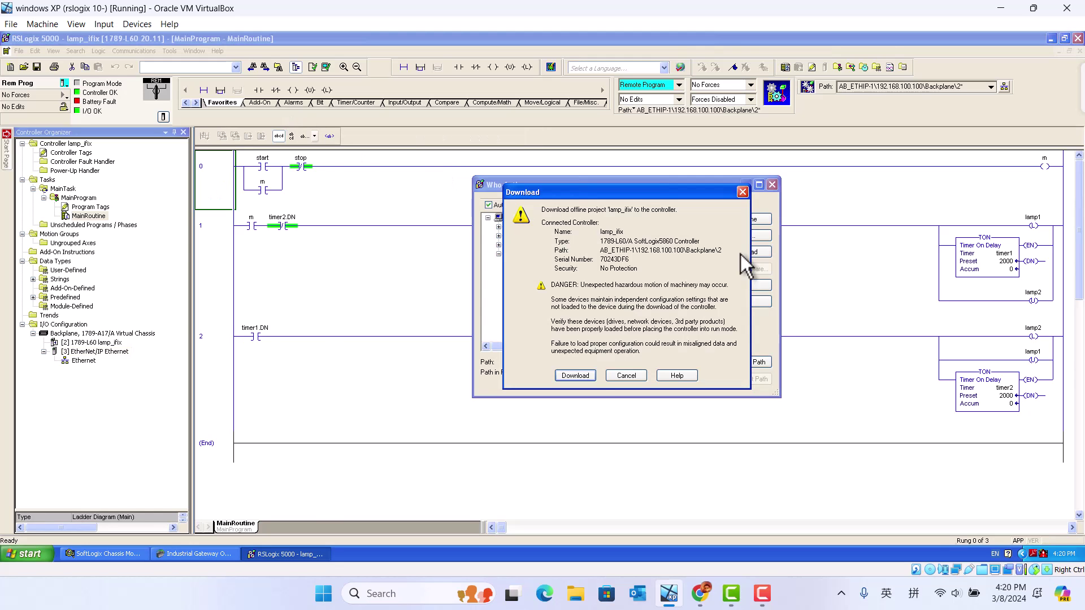
pyautogui.click(576, 375)
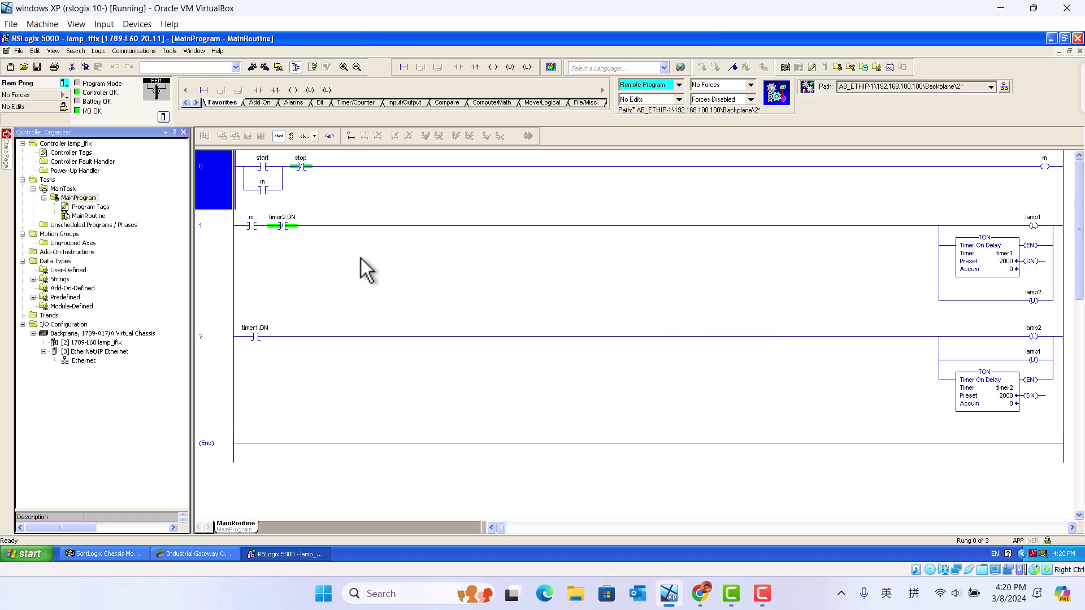
# Change the controller mode to Remote Run.
pyautogui.click(66, 84)
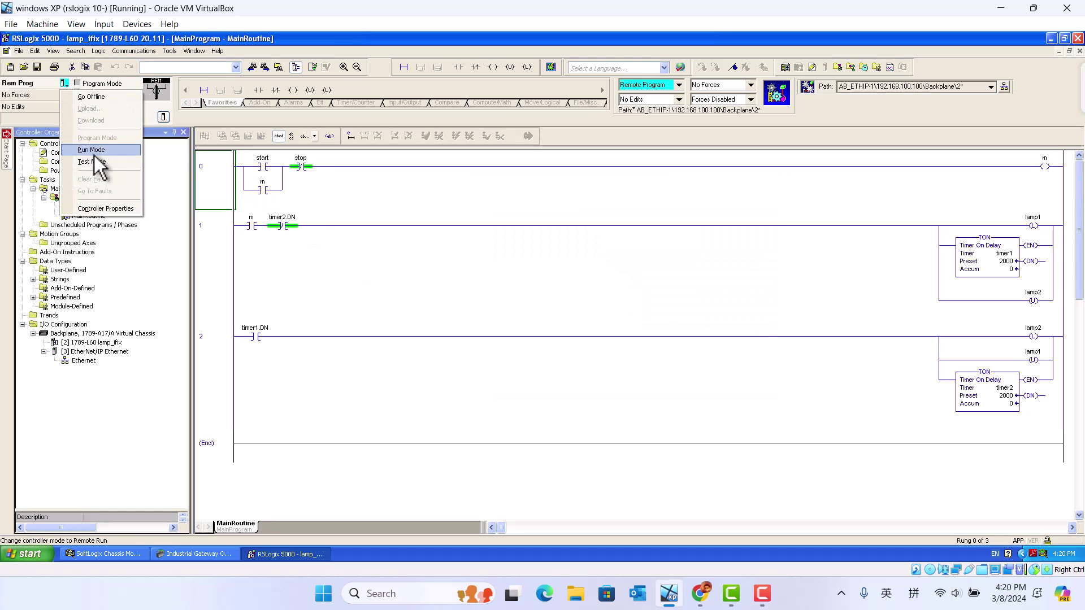
pyautogui.click(111, 150)
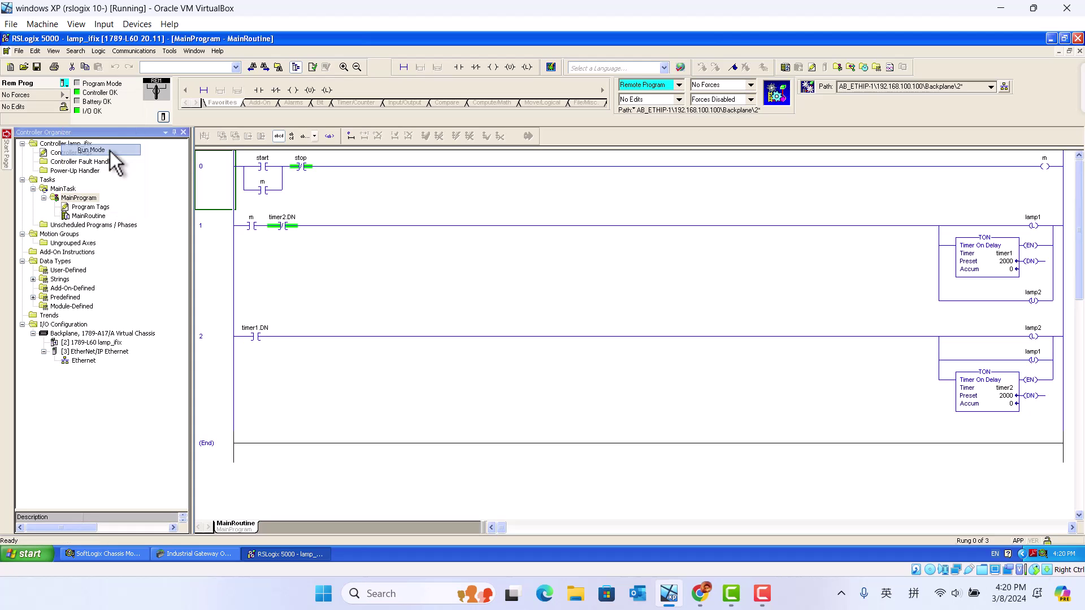
pyautogui.click(520, 311)
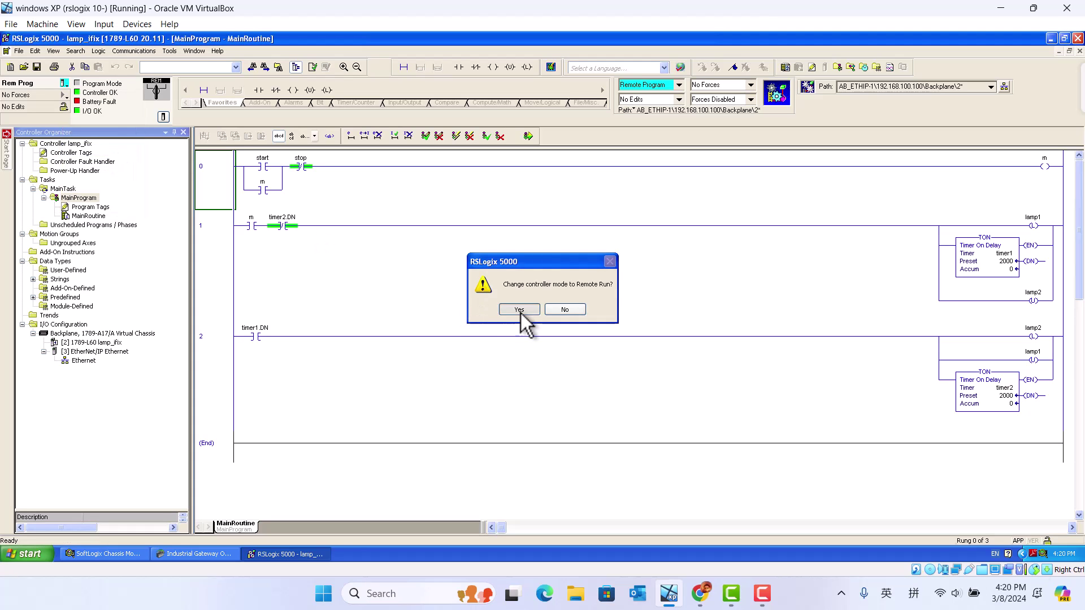
# Toggle the start bit on rung 0 on and back off to start the lamp sequence.
pyautogui.click(261, 167)
pyautogui.rightClick(265, 165)
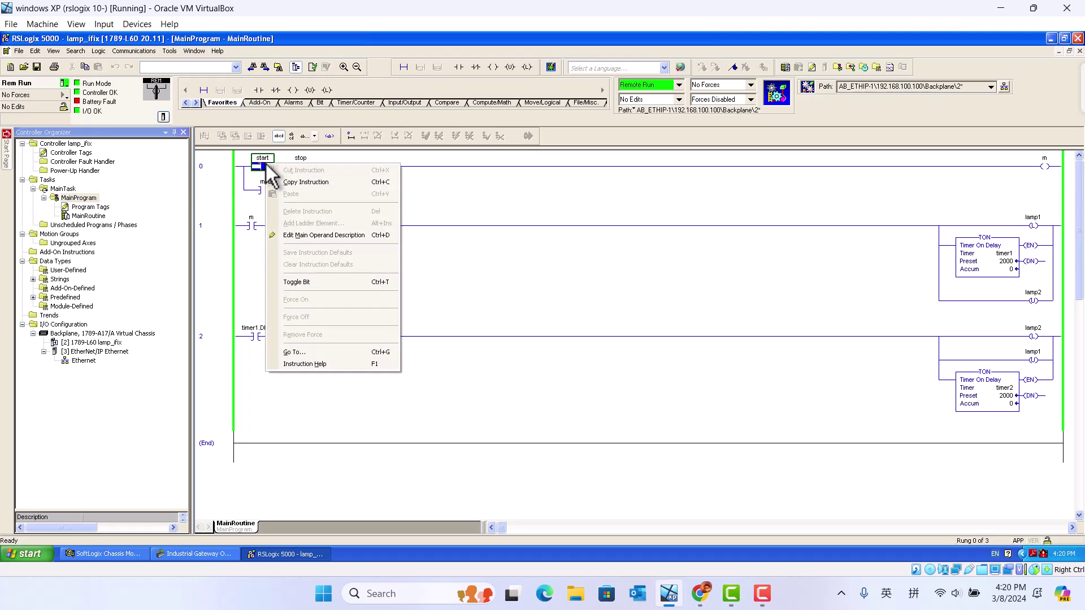
pyautogui.click(311, 280)
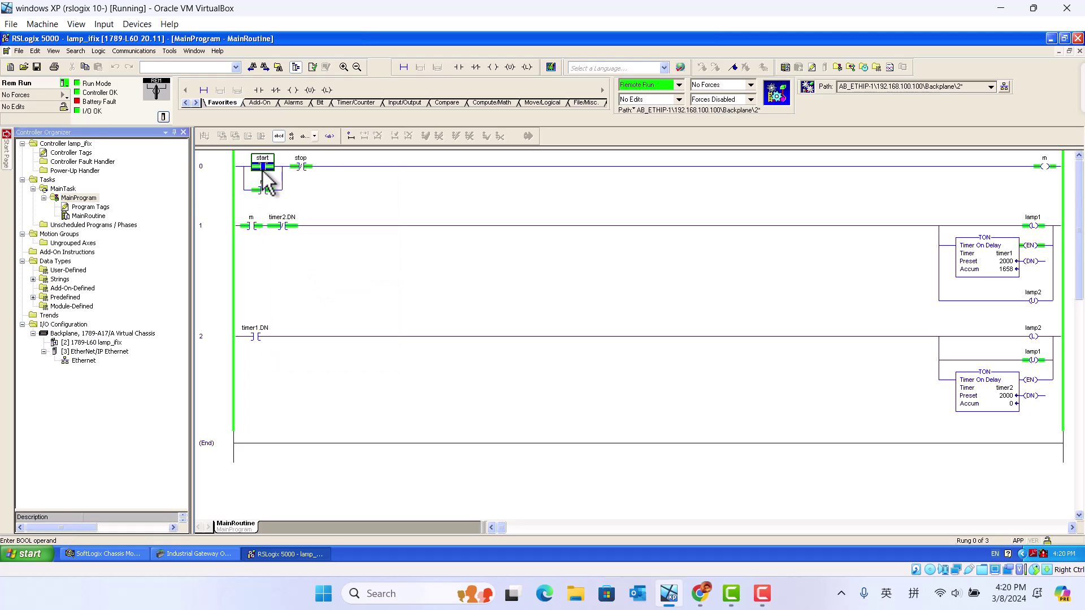
pyautogui.rightClick(263, 169)
pyautogui.click(303, 288)
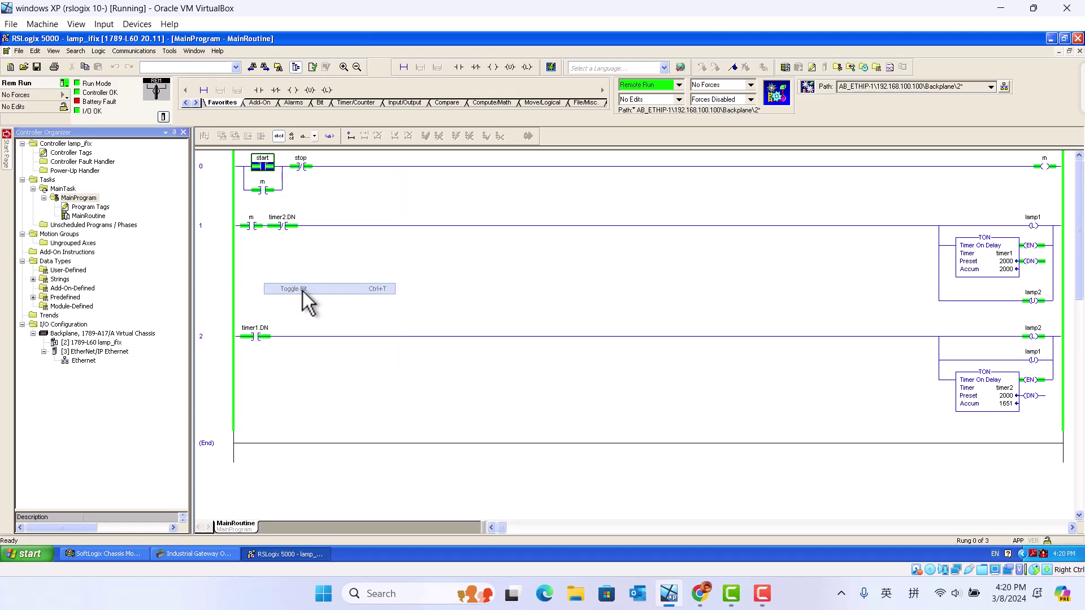
# Toggle the stop contact's bit on rung 0 twice to stop the lamp sequence and restore the contact.
pyautogui.click(305, 167)
pyautogui.rightClick(305, 166)
pyautogui.click(339, 282)
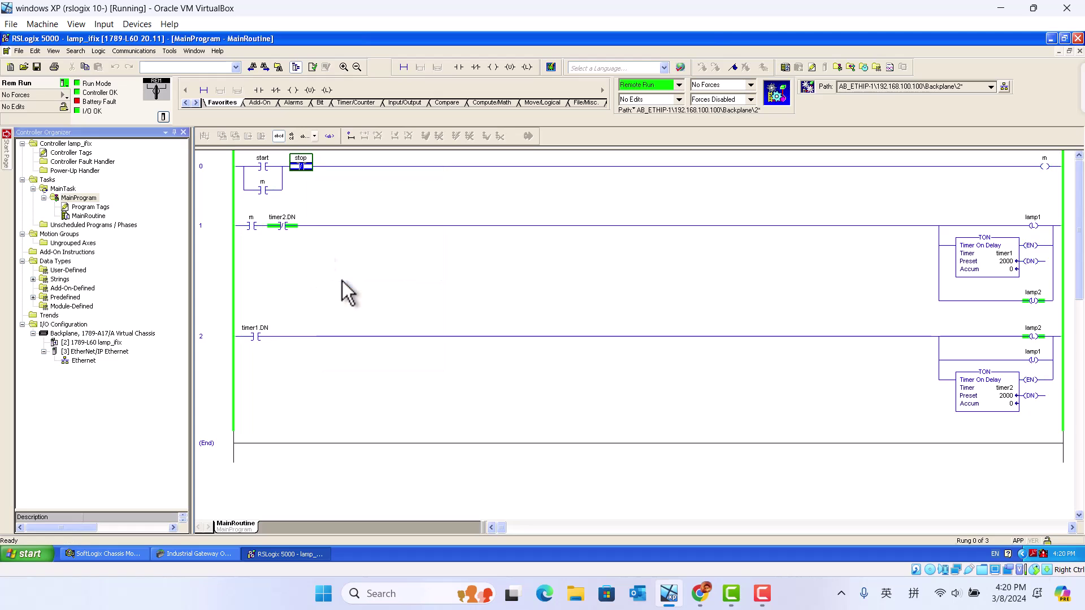
pyautogui.rightClick(300, 168)
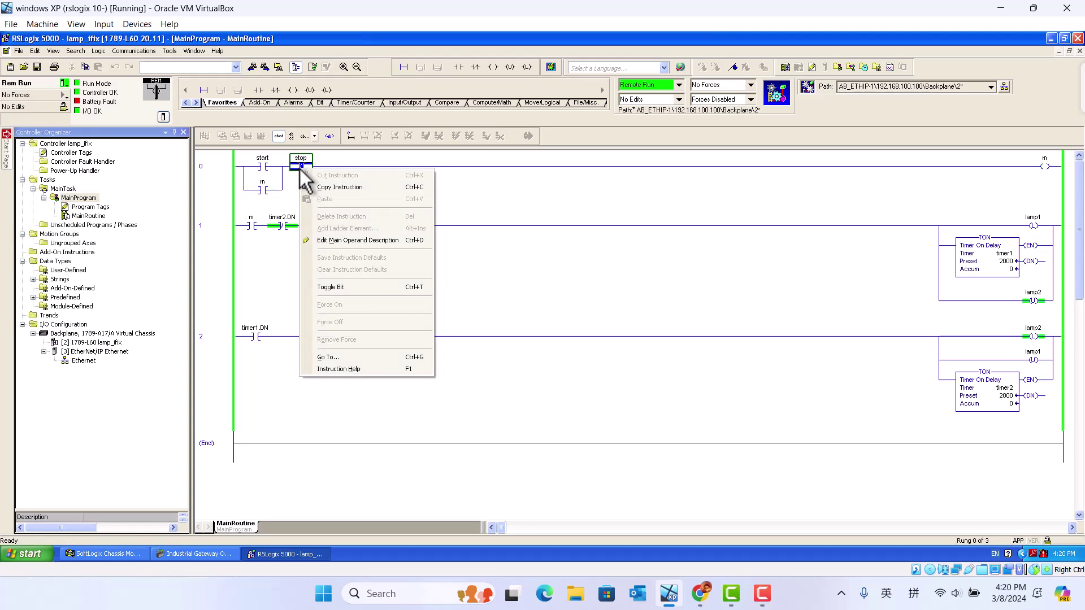
pyautogui.click(357, 289)
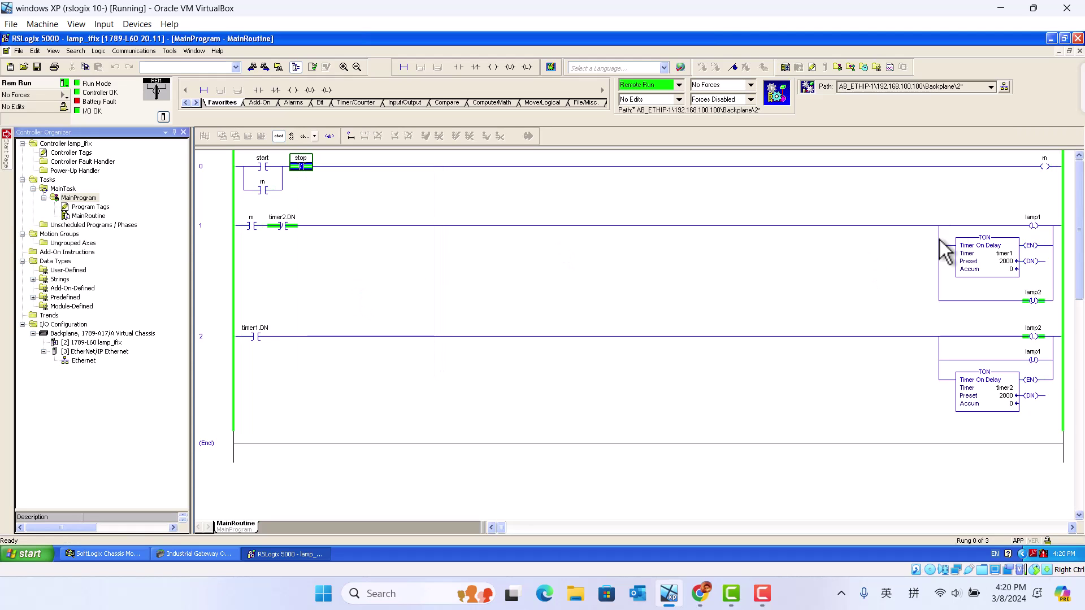
# Switch to IGS Configuration, create a new project replacing the runtime project, and begin adding a channel.
pyautogui.click(1051, 40)
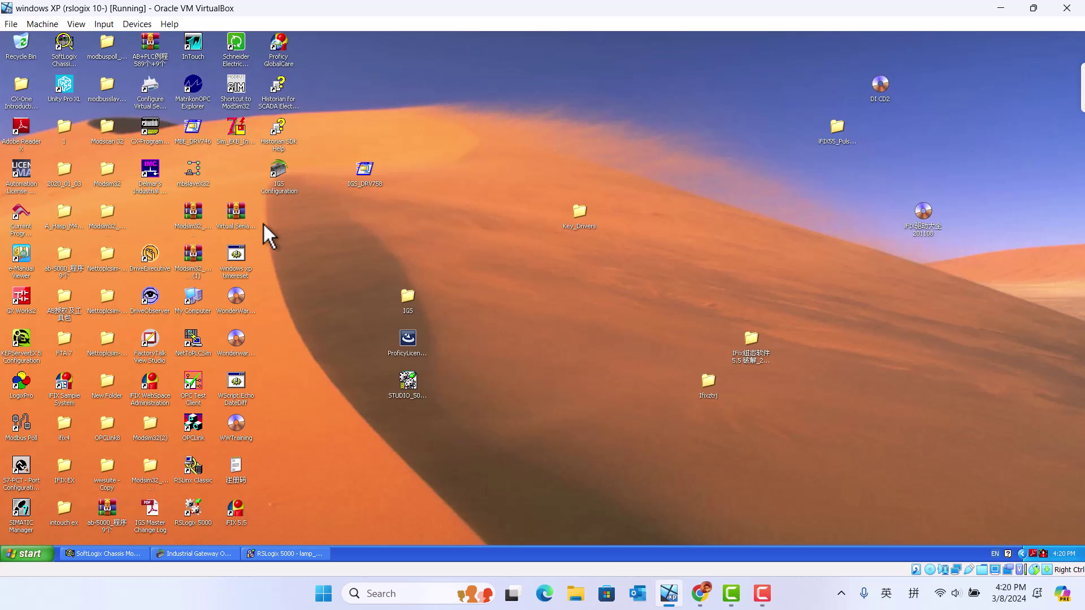
pyautogui.doubleClick(278, 177)
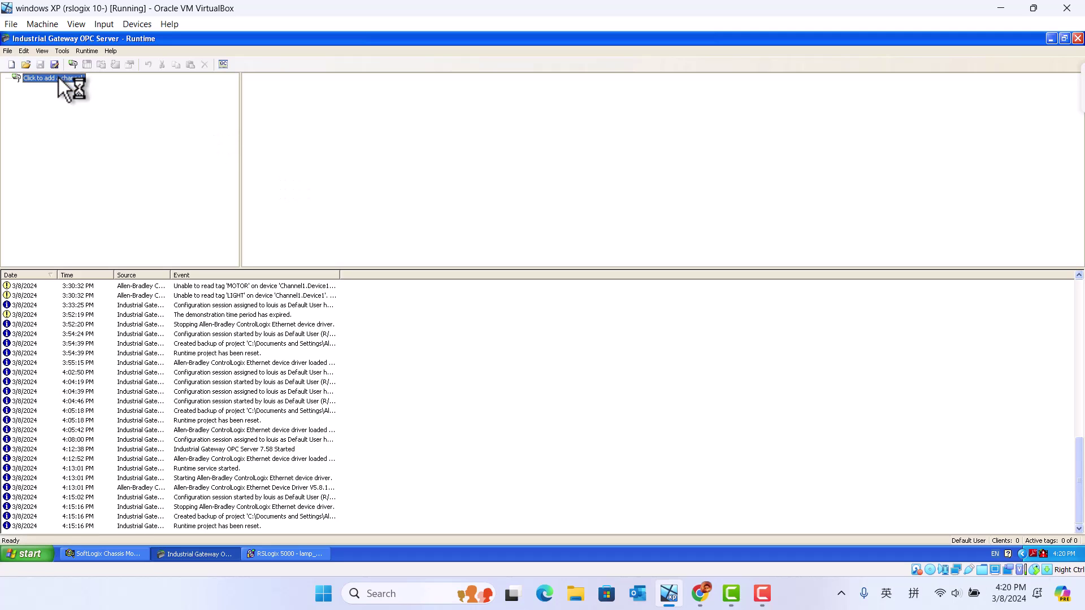
pyautogui.click(58, 78)
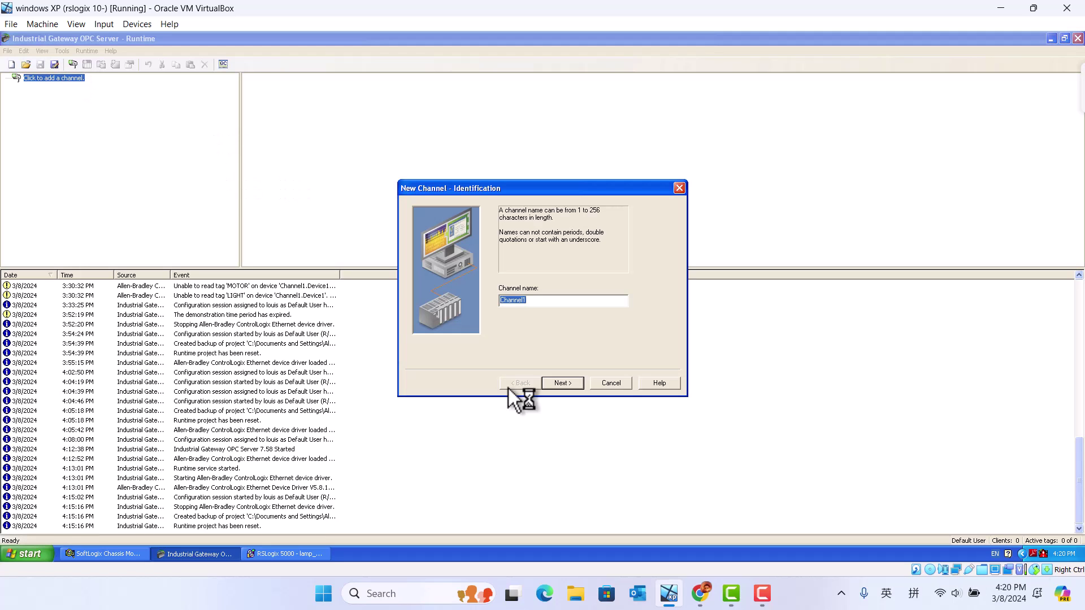
pyautogui.click(613, 386)
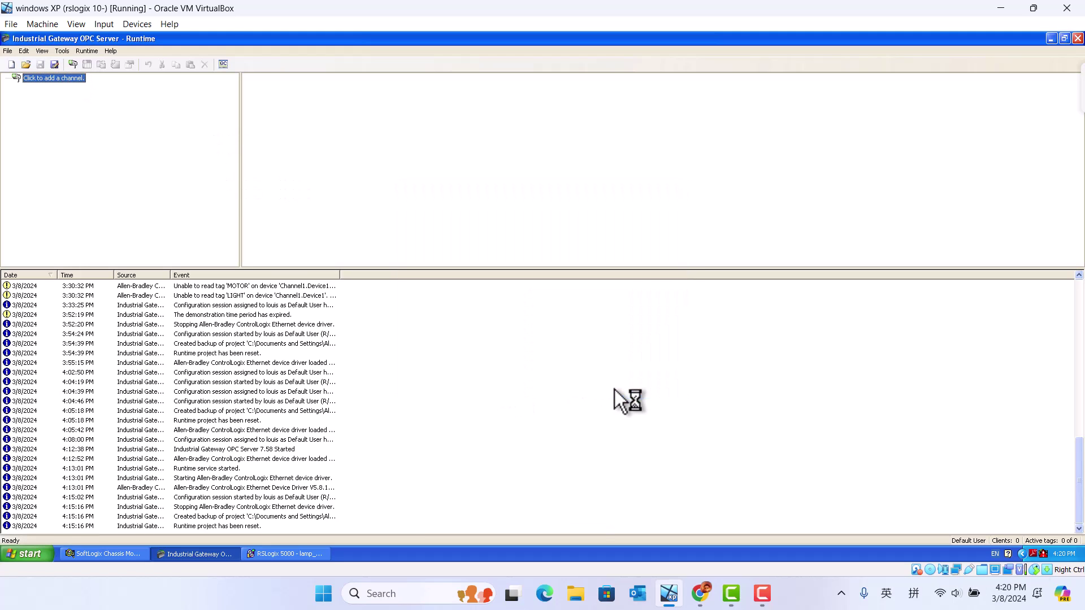
pyautogui.click(11, 67)
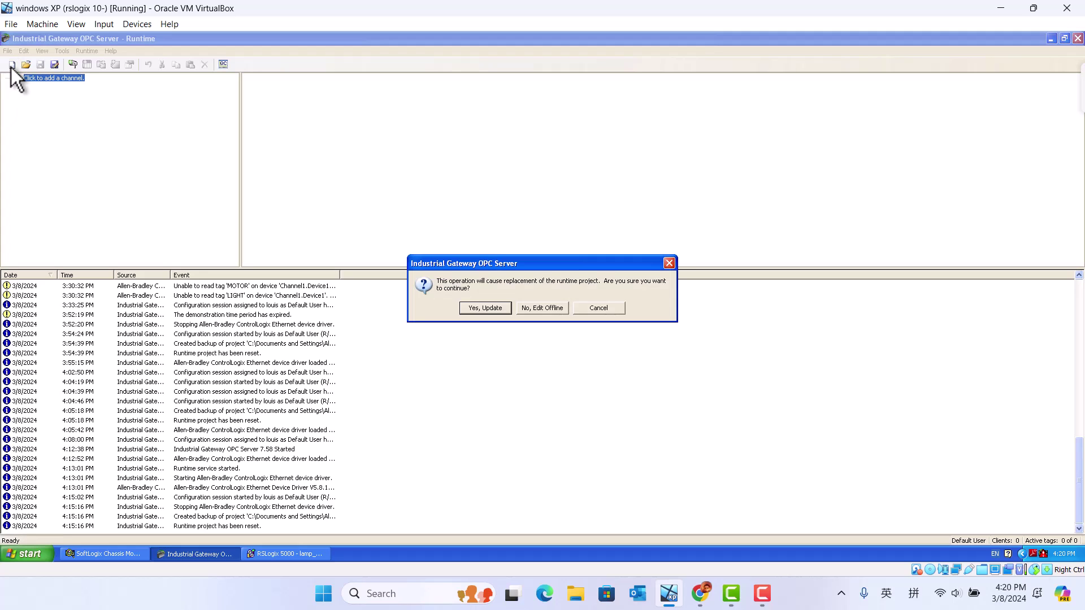
pyautogui.click(481, 308)
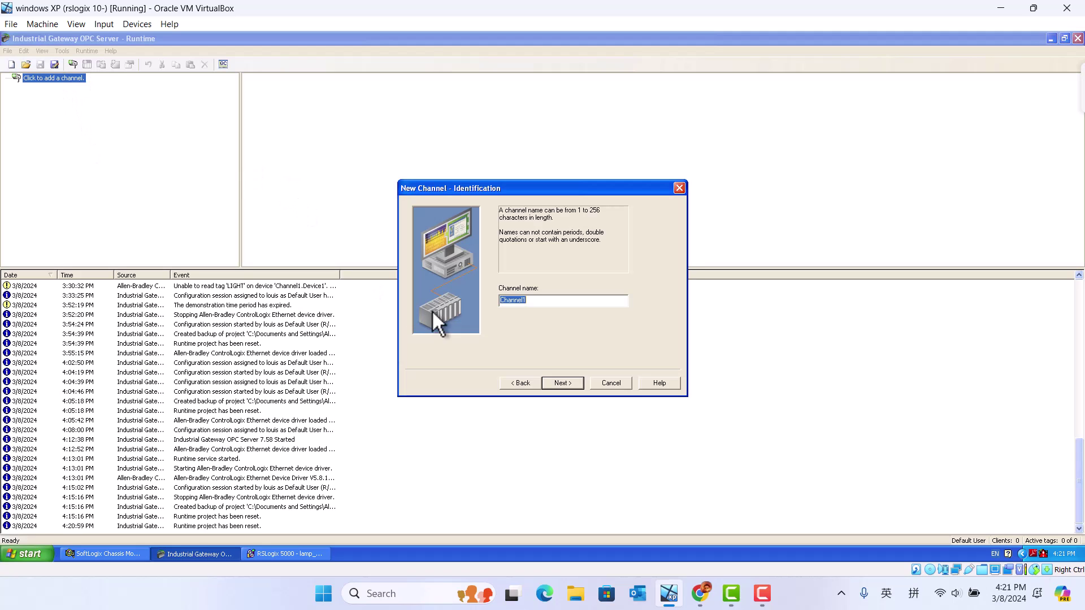
# Keep the channel name Channel1 and assign the Allen-Bradley ControlLogix Ethernet device driver without diagnostics.
pyautogui.click(561, 383)
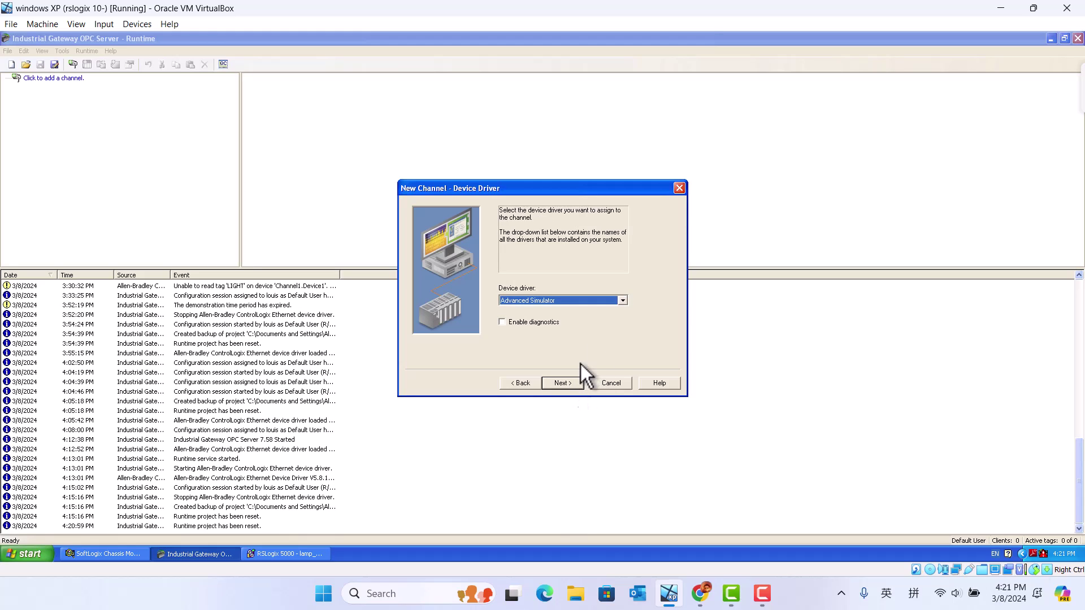
pyautogui.click(621, 301)
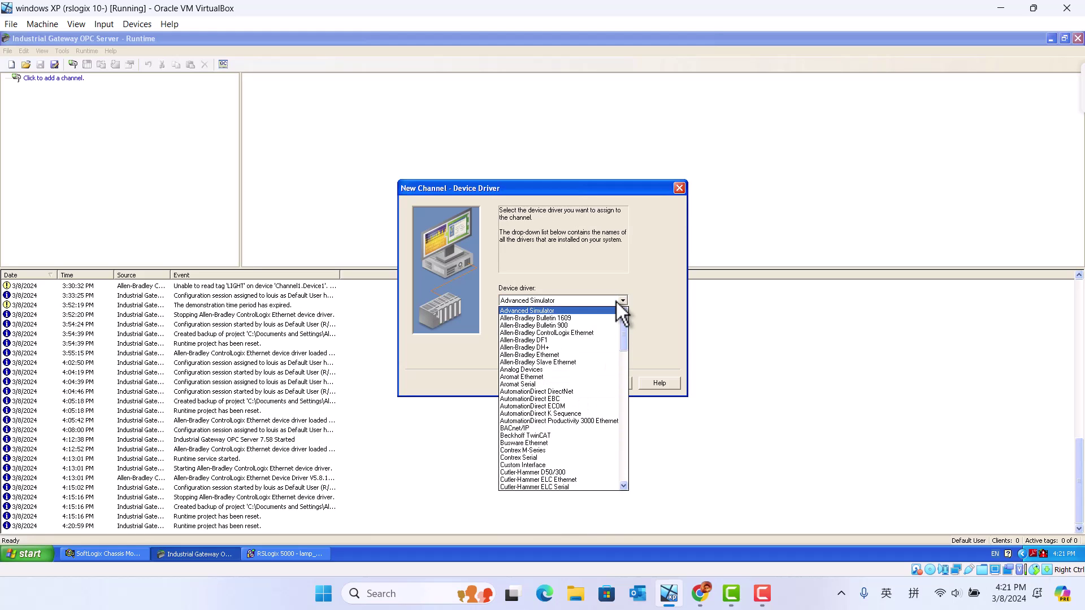
pyautogui.click(576, 334)
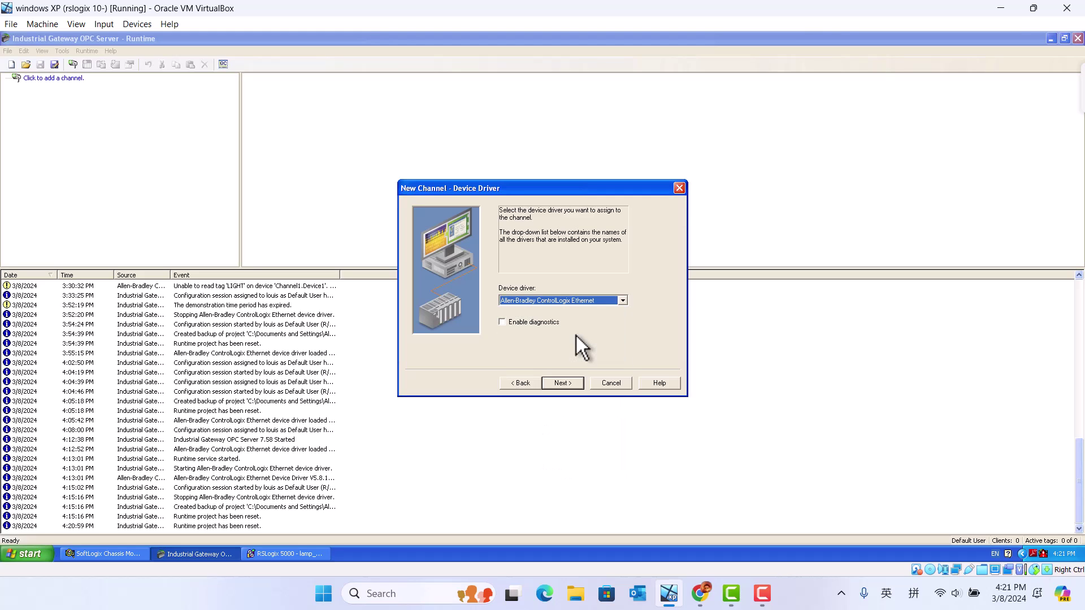
pyautogui.click(563, 384)
# Assign the Microsoft Loopback adapter [192.168.100.100] to the channel, keep the default write optimizations, and finish creating it.
pyautogui.click(623, 301)
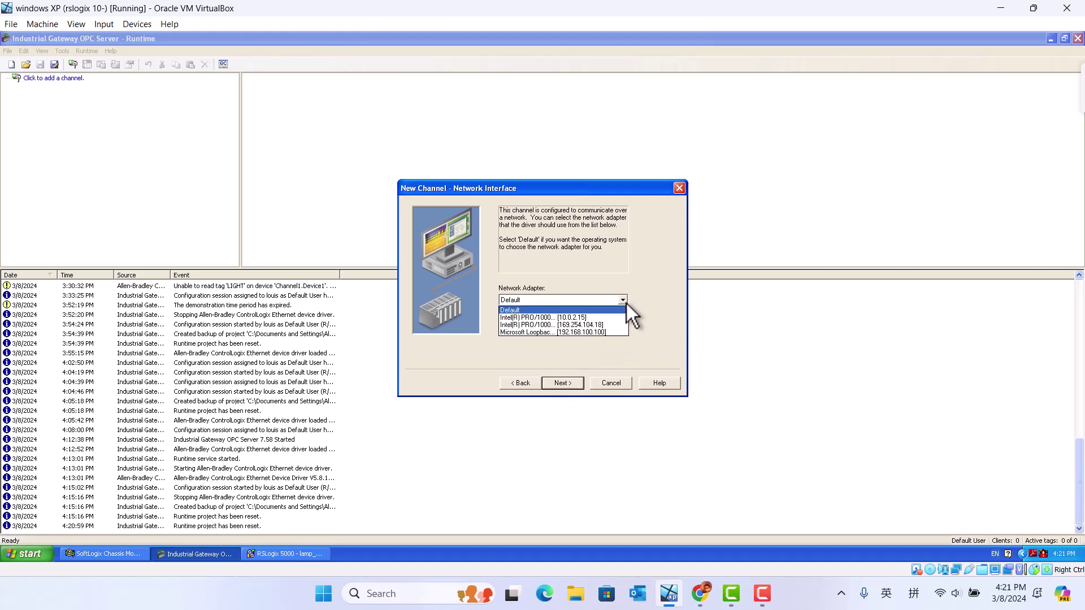
pyautogui.click(563, 332)
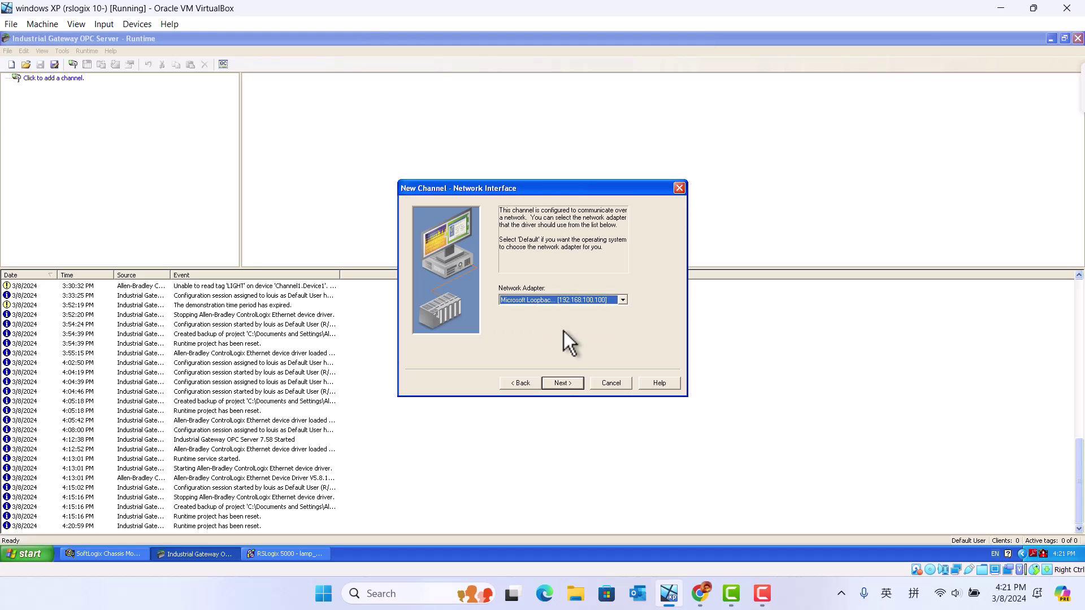
pyautogui.click(562, 384)
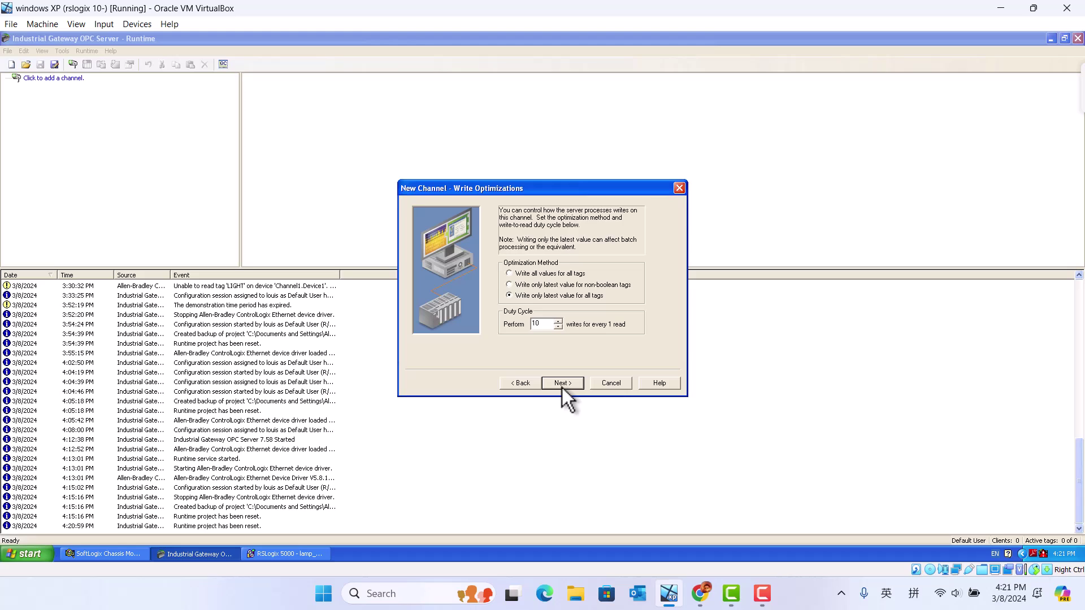
pyautogui.click(562, 384)
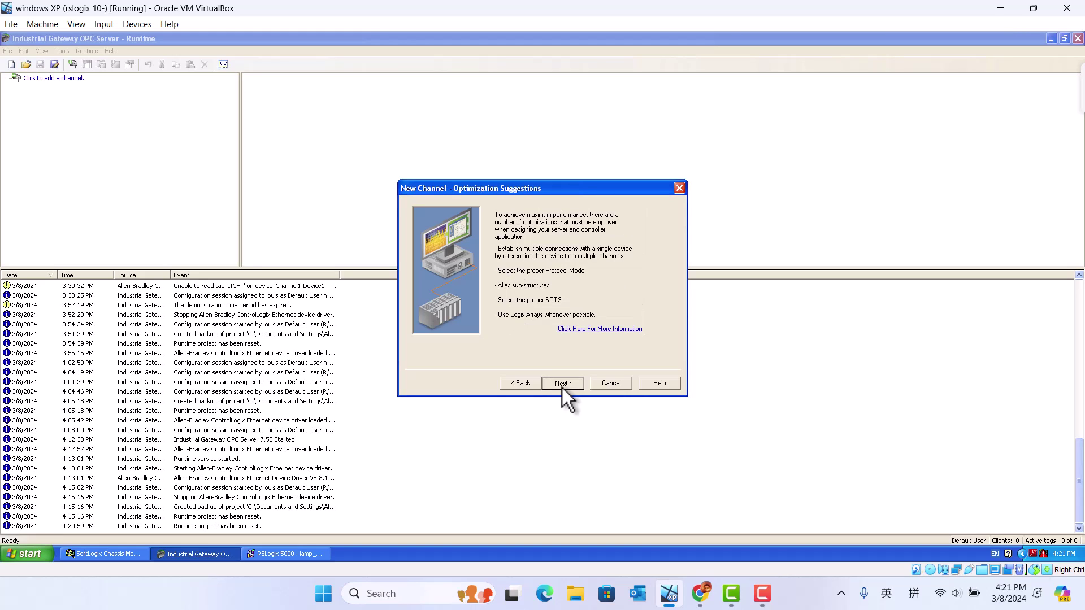
pyautogui.click(562, 385)
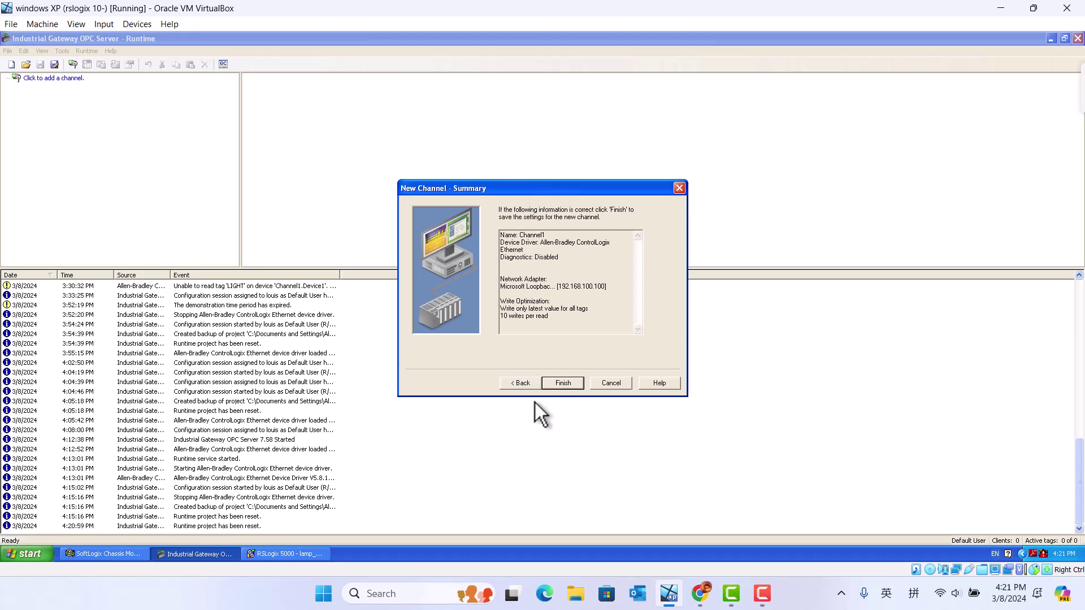
pyautogui.click(576, 381)
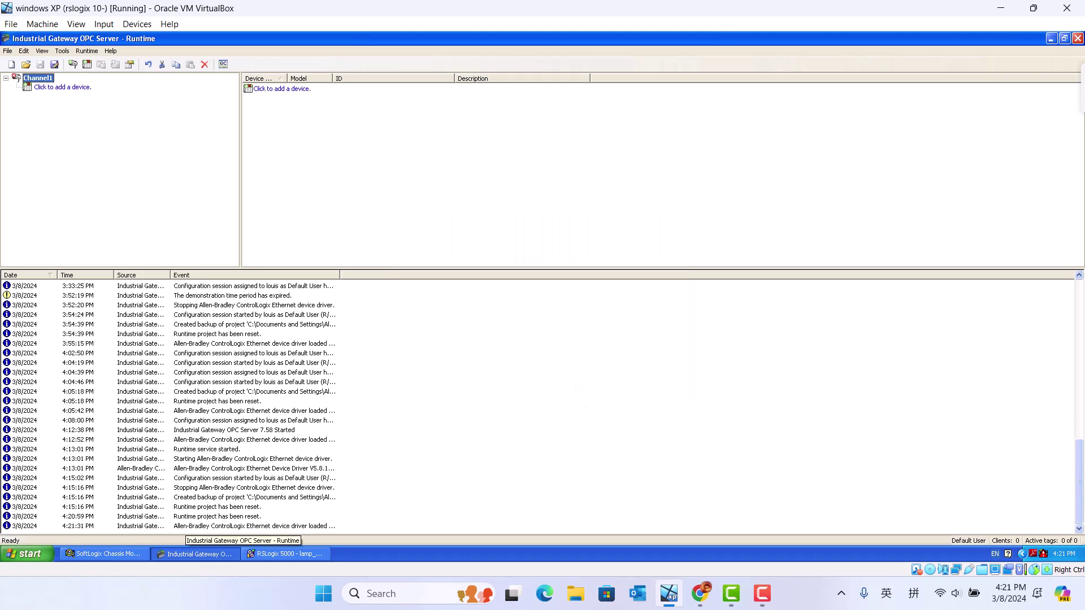
# Check the EtherNet/IP module's IP address in slot 3 of SoftLogix Chassis Monitor, then minimize the monitor.
pyautogui.click(102, 554)
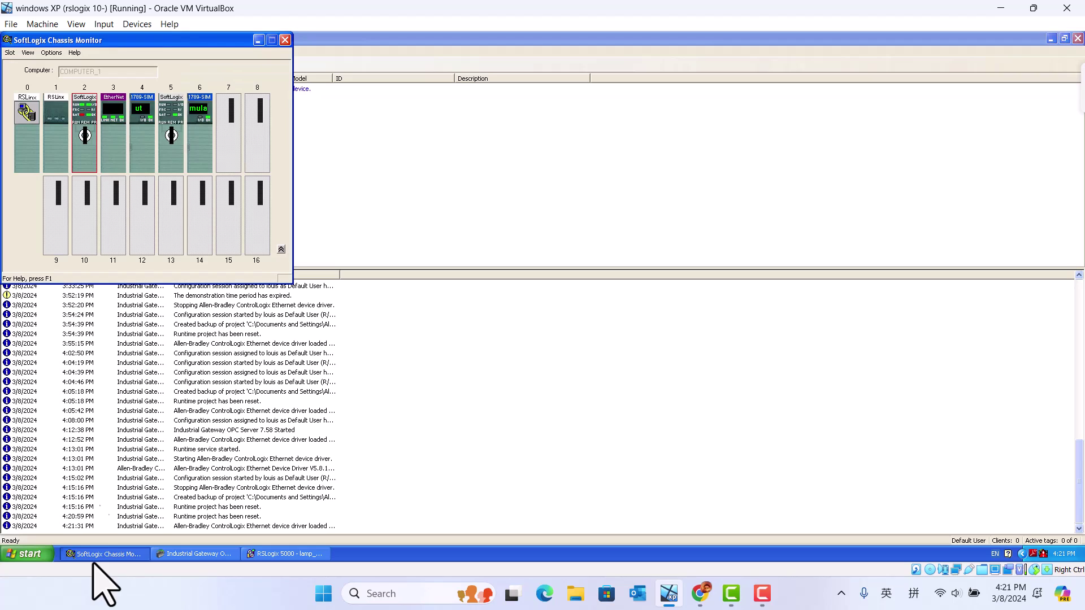
pyautogui.moveTo(113, 131)
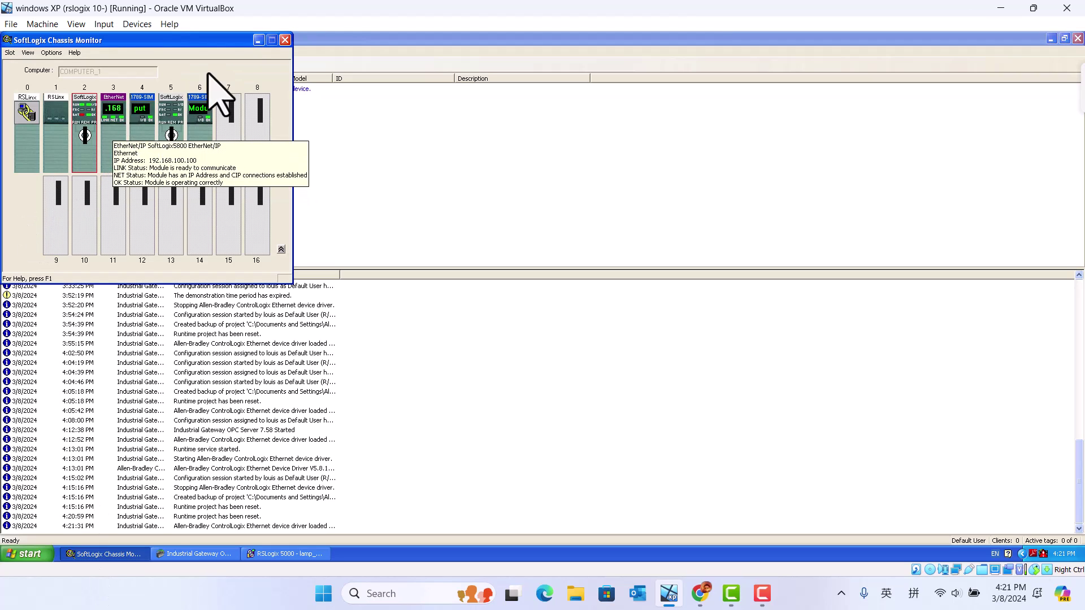
pyautogui.click(258, 40)
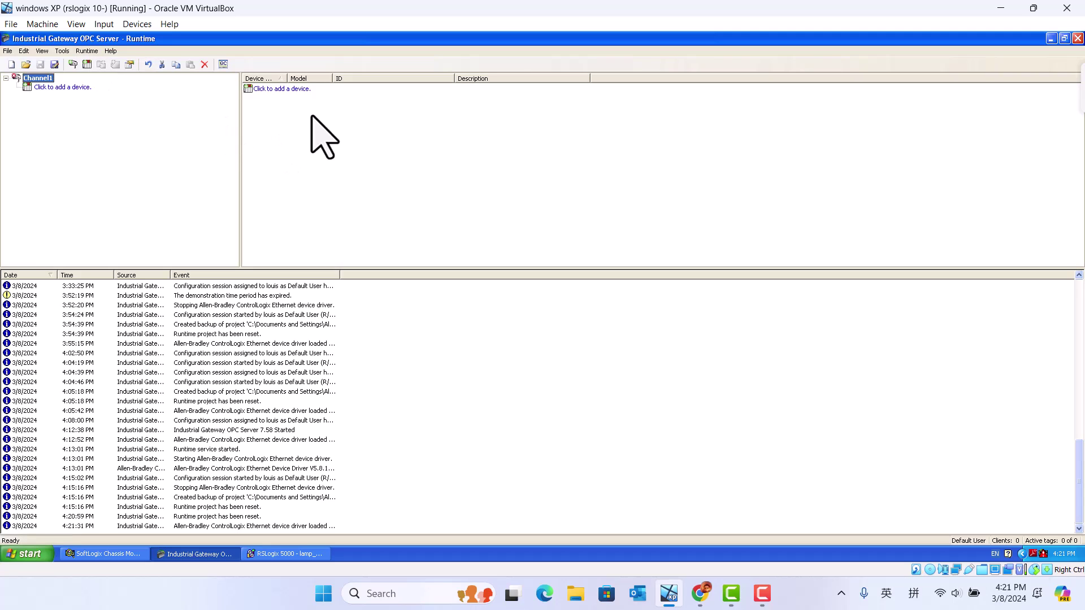
# Add a device to Channel1, keeping the name Device1 and choosing the SoftLogix 5800 model.
pyautogui.click(273, 91)
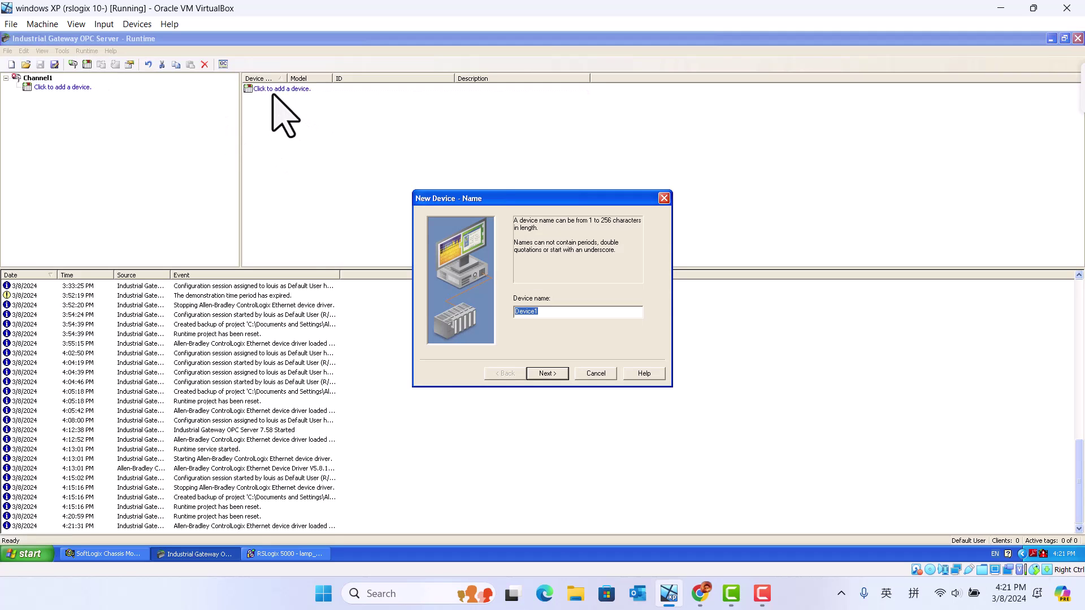
pyautogui.click(548, 372)
pyautogui.click(637, 312)
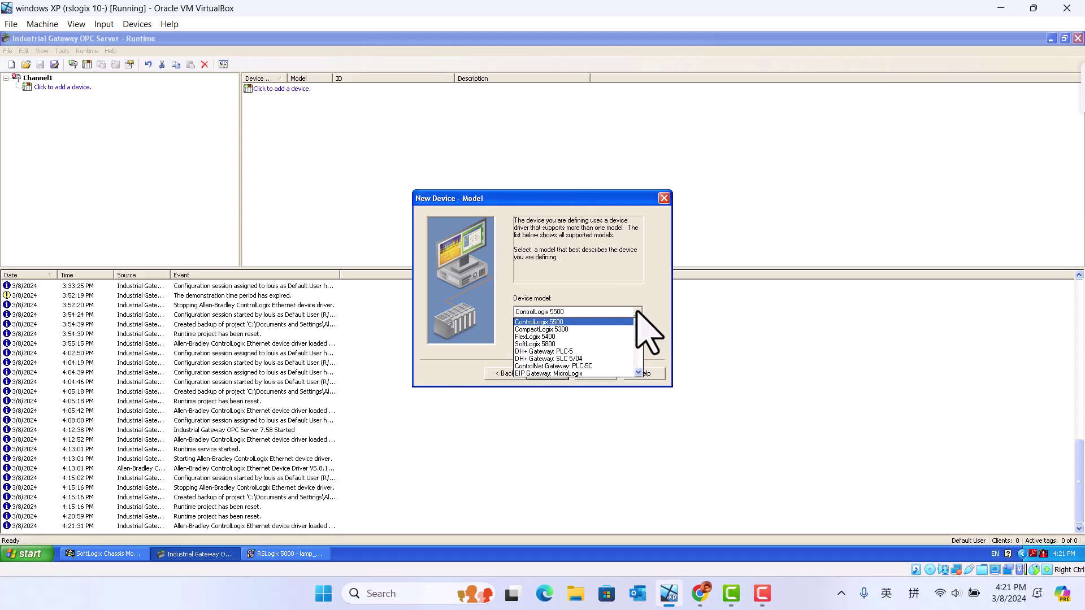
pyautogui.click(552, 344)
pyautogui.click(548, 373)
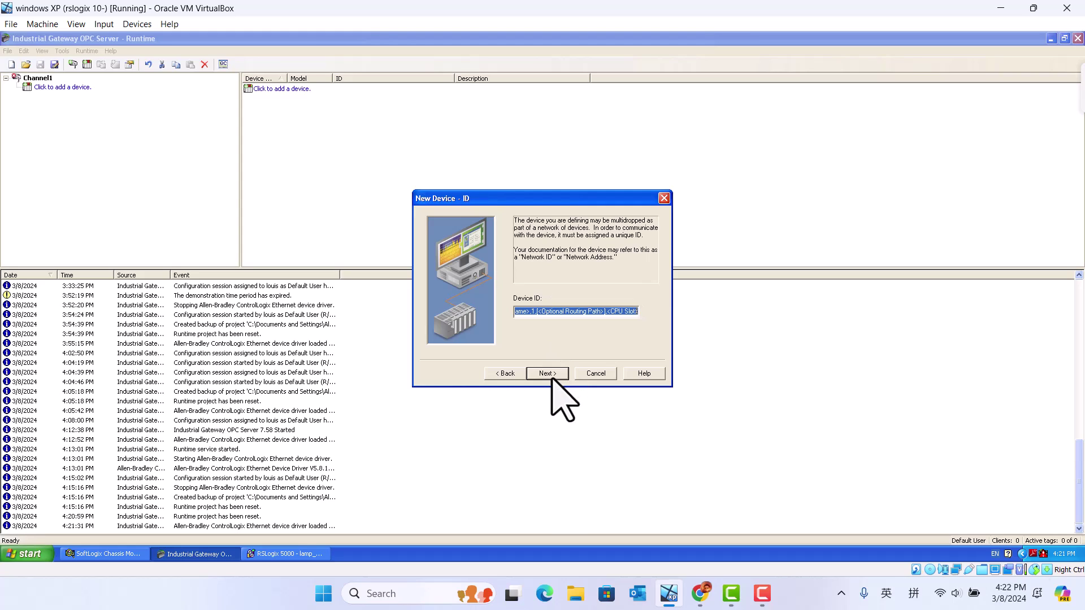
# Set the device ID to <192.168.100.100>,1,2, checking the controller's slot in SoftLogix Chassis Monitor before accepting it.
pyautogui.click(528, 311)
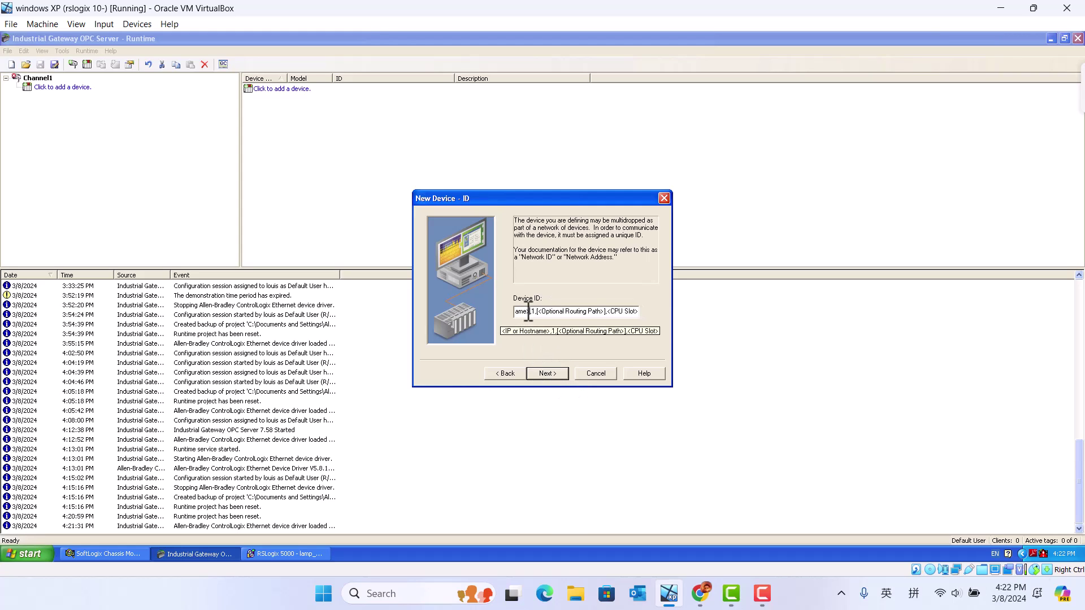
pyautogui.press('BackSpace')
pyautogui.press('BackSpace')
pyautogui.press('BackSpace')
pyautogui.press('BackSpace')
pyautogui.press('BackSpace')
pyautogui.press('BackSpace')
pyautogui.press('BackSpace')
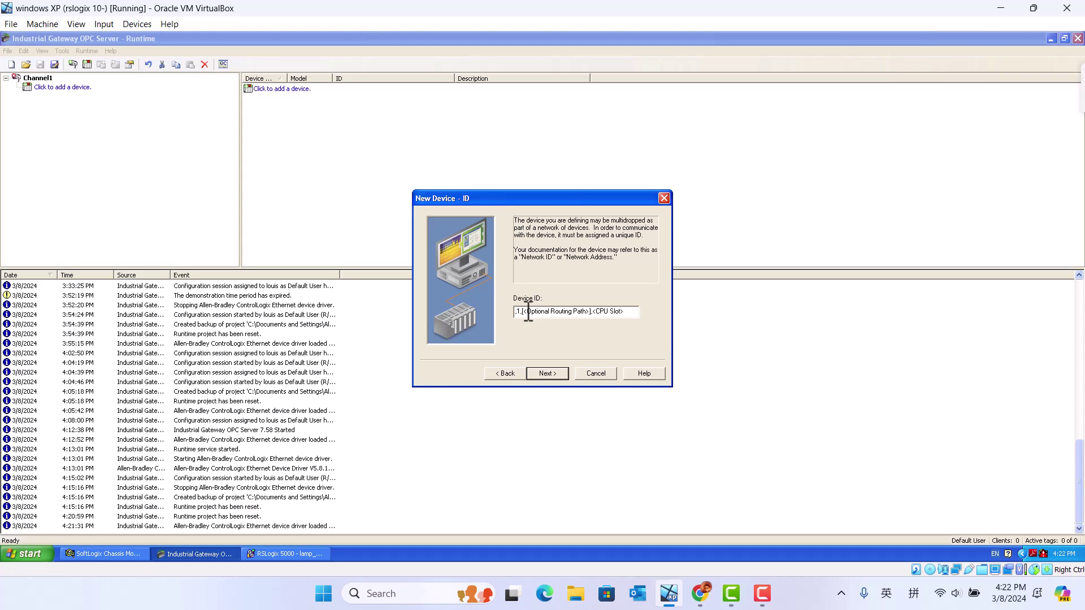
pyautogui.write('192.168.100.100>')
pyautogui.moveTo(575, 314); pyautogui.dragTo(670, 318)
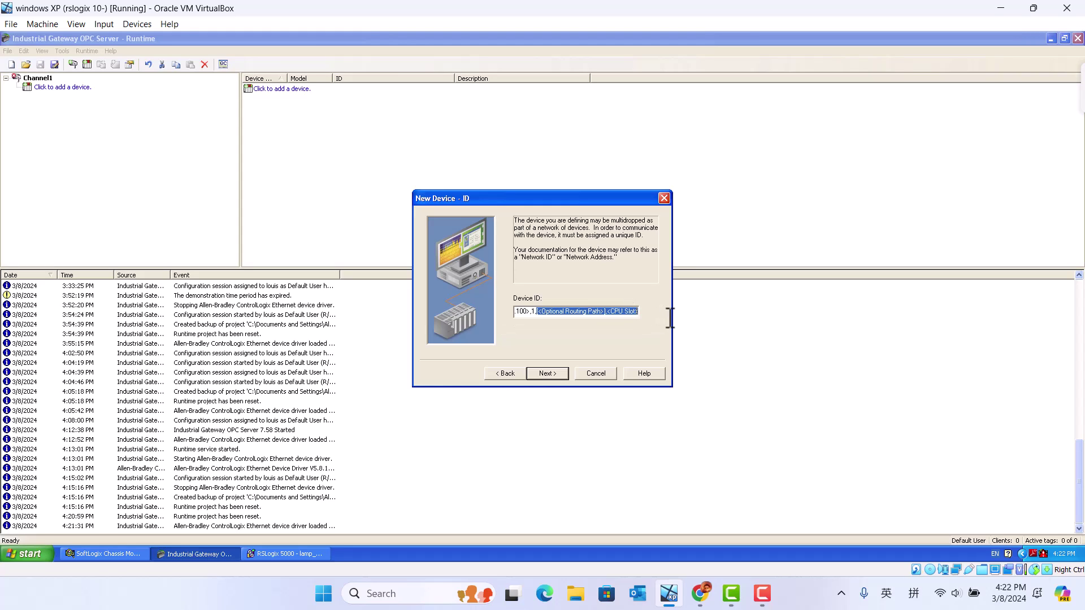
pyautogui.press('BackSpace')
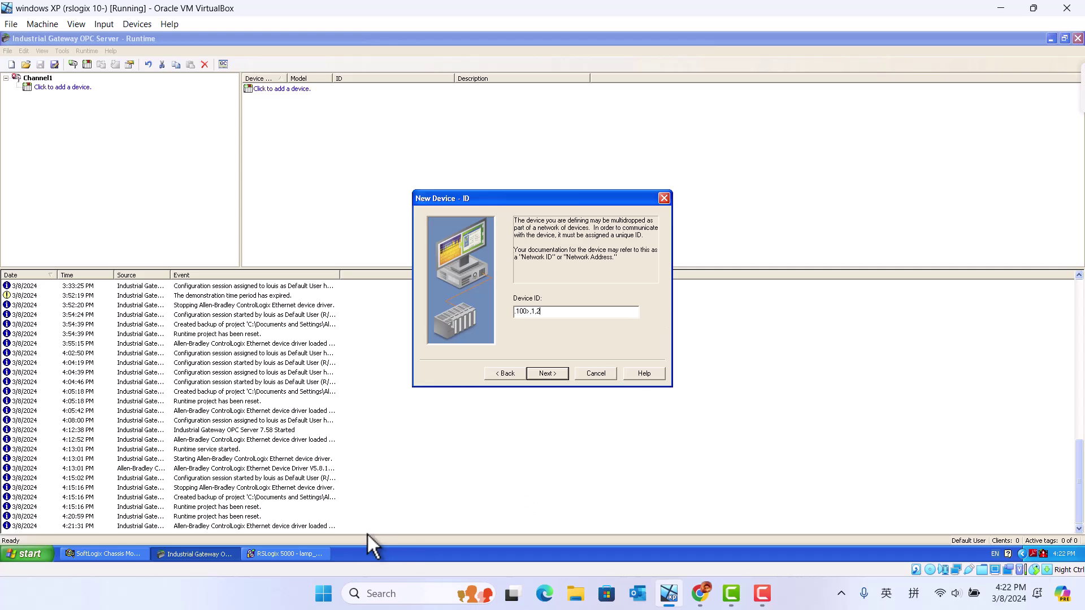
pyautogui.click(111, 552)
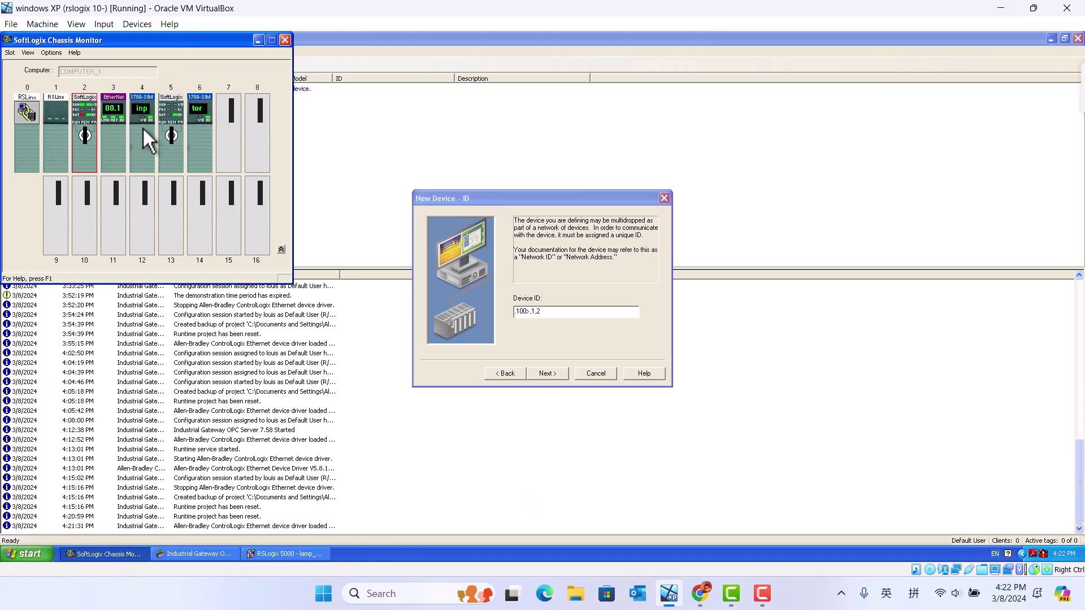
pyautogui.click(260, 38)
pyautogui.click(554, 378)
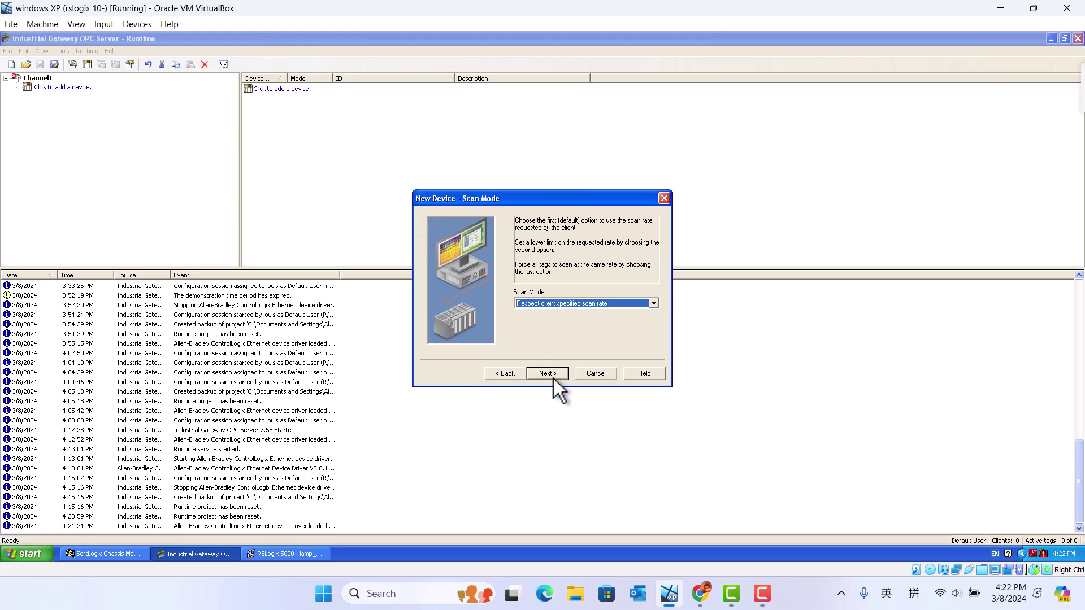
# Keep the client-specified scan rate and the default timing and tag database settings, and finish creating the device.
pyautogui.click(656, 305)
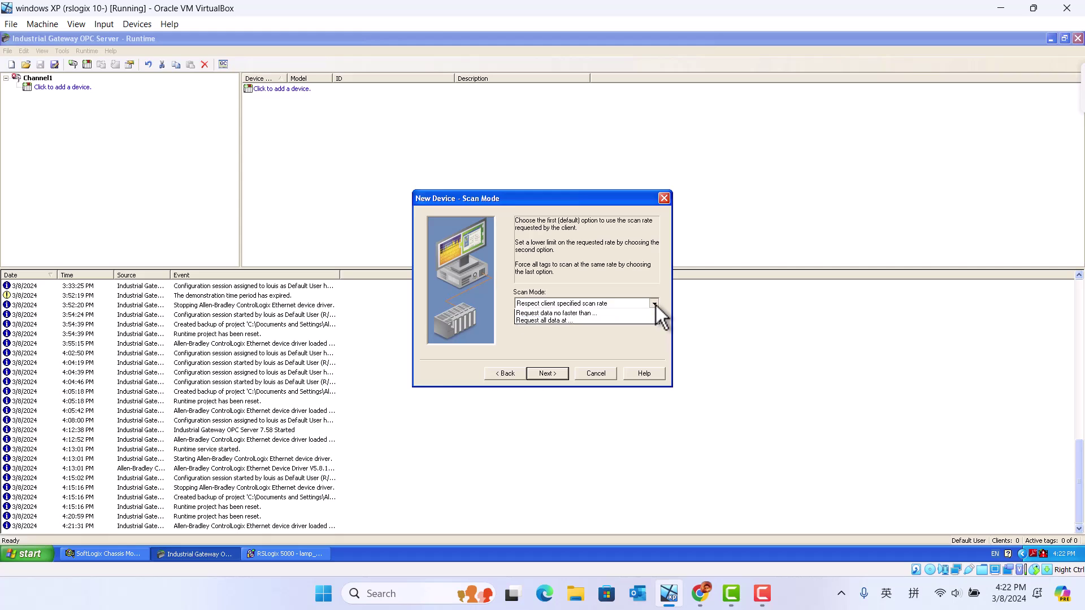
pyautogui.click(655, 305)
pyautogui.click(545, 373)
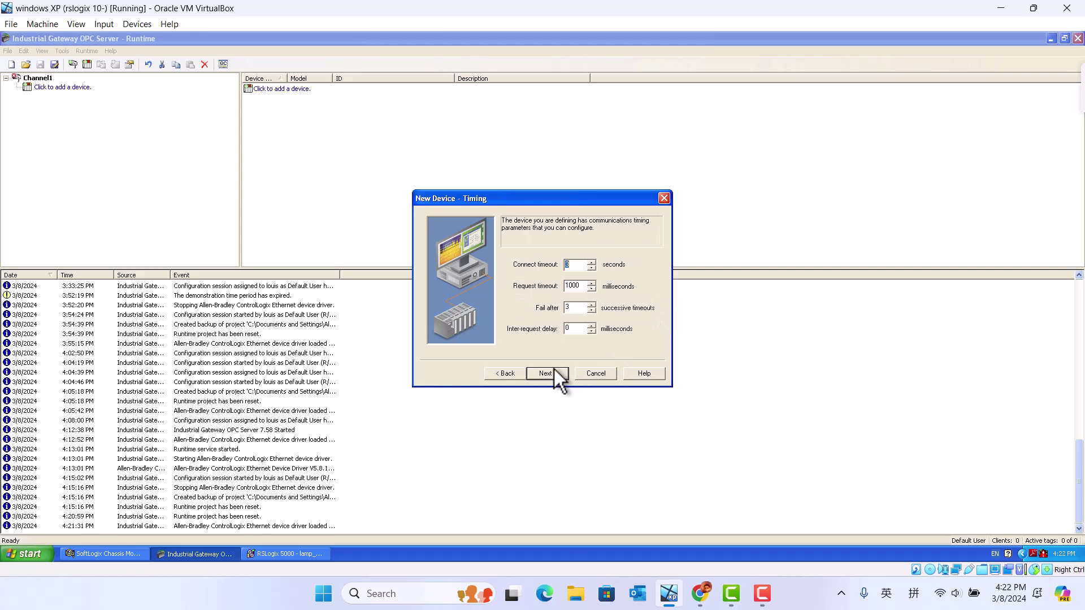
pyautogui.click(546, 374)
pyautogui.click(545, 373)
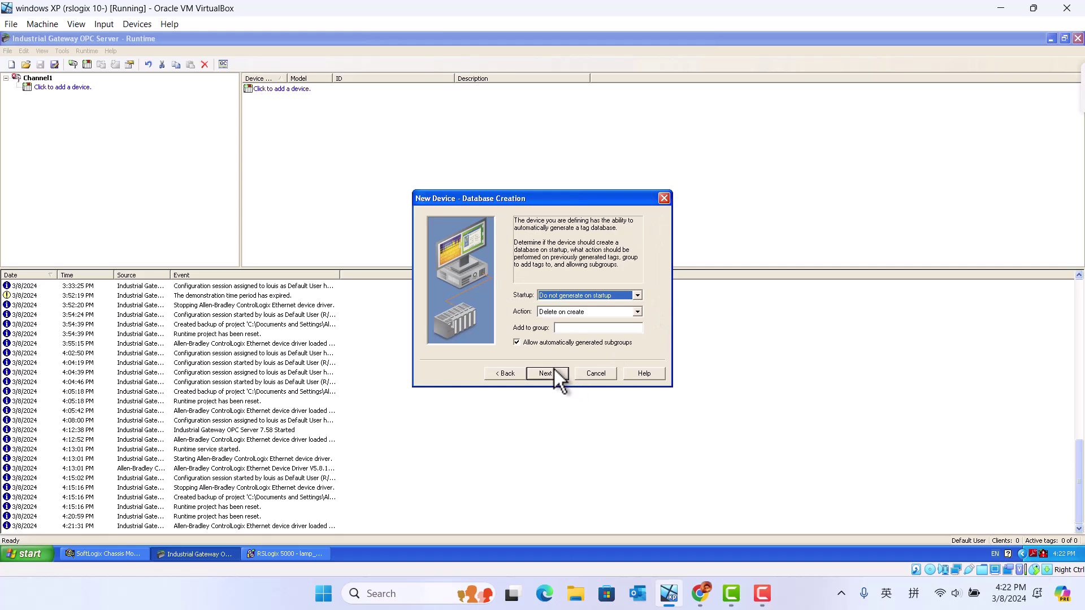
pyautogui.click(554, 370)
pyautogui.click(554, 370)
pyautogui.click(555, 371)
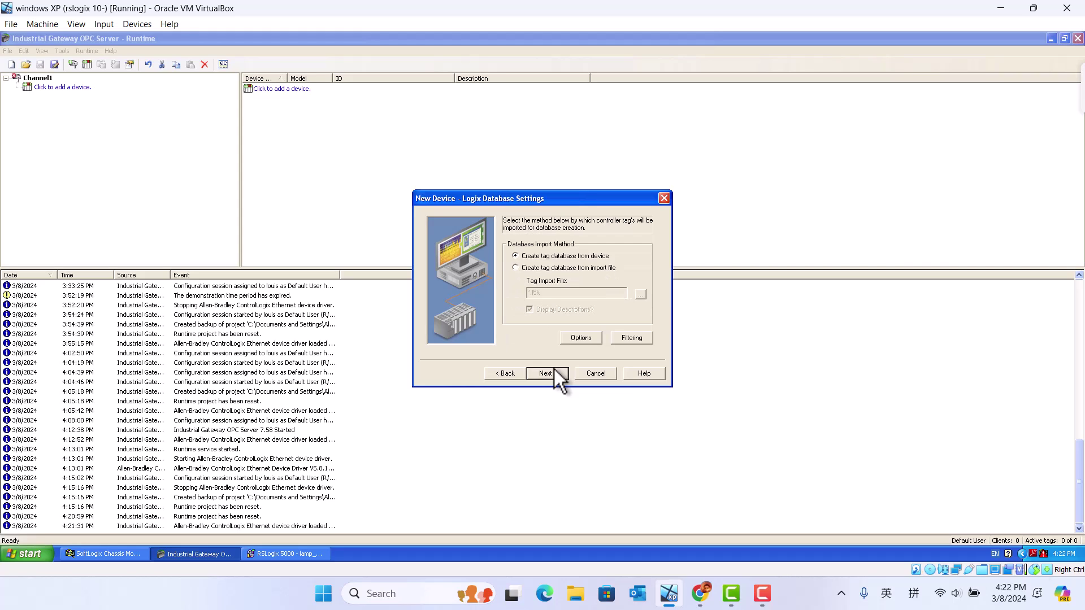
pyautogui.click(554, 372)
pyautogui.click(555, 372)
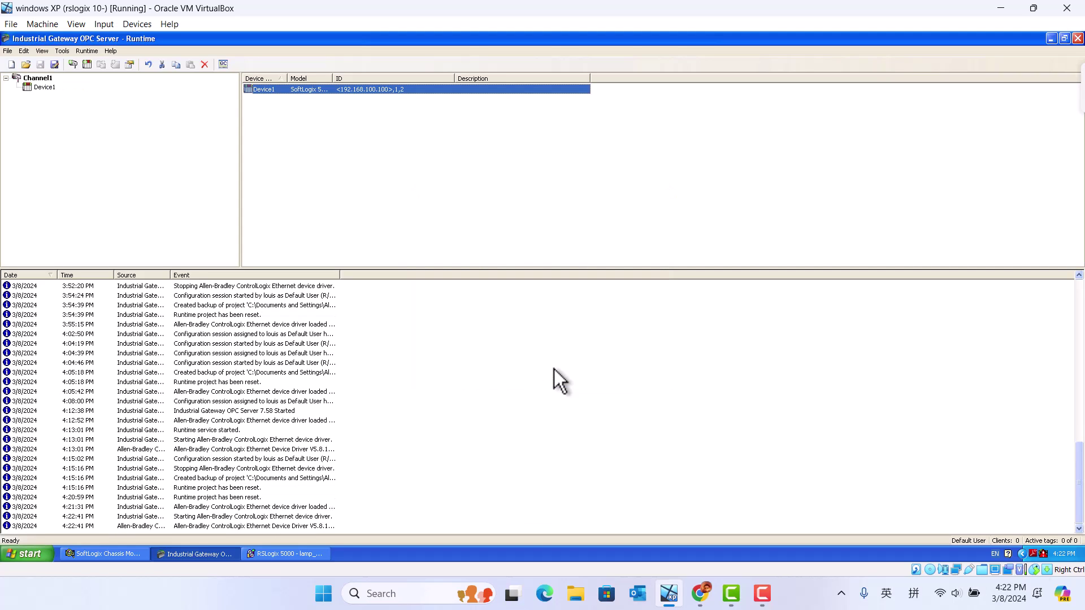
# Add a static tag named lamp1 with address LAMP1 to Device1, keeping Read/Write access and the 100 ms scan rate.
pyautogui.click(38, 87)
pyautogui.click(296, 90)
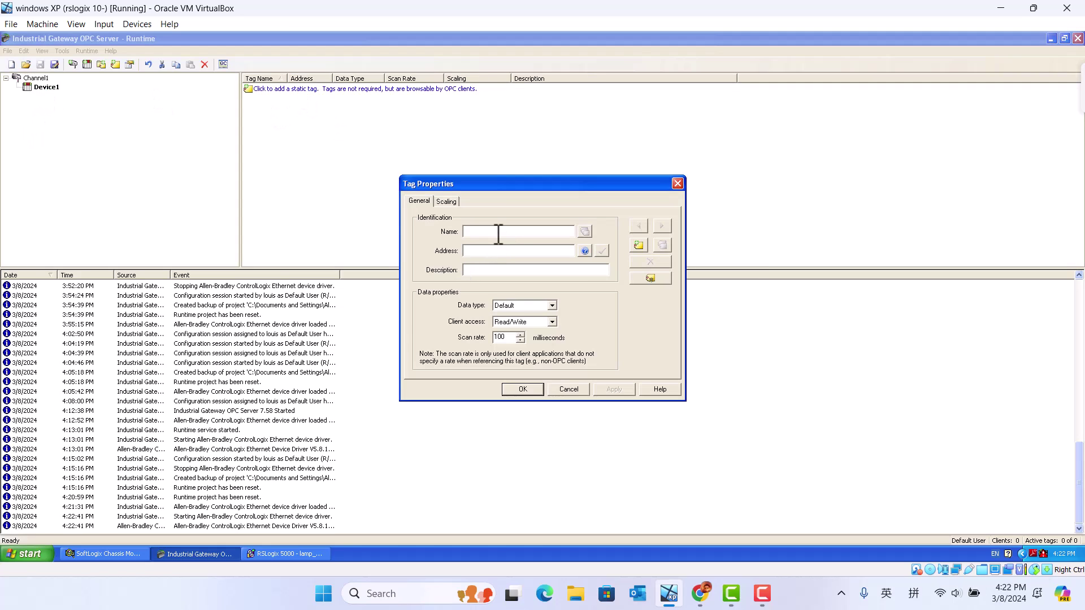
pyautogui.write('lamp1')
pyautogui.click(523, 250)
pyautogui.write('lamp1')
pyautogui.click(605, 252)
pyautogui.click(612, 390)
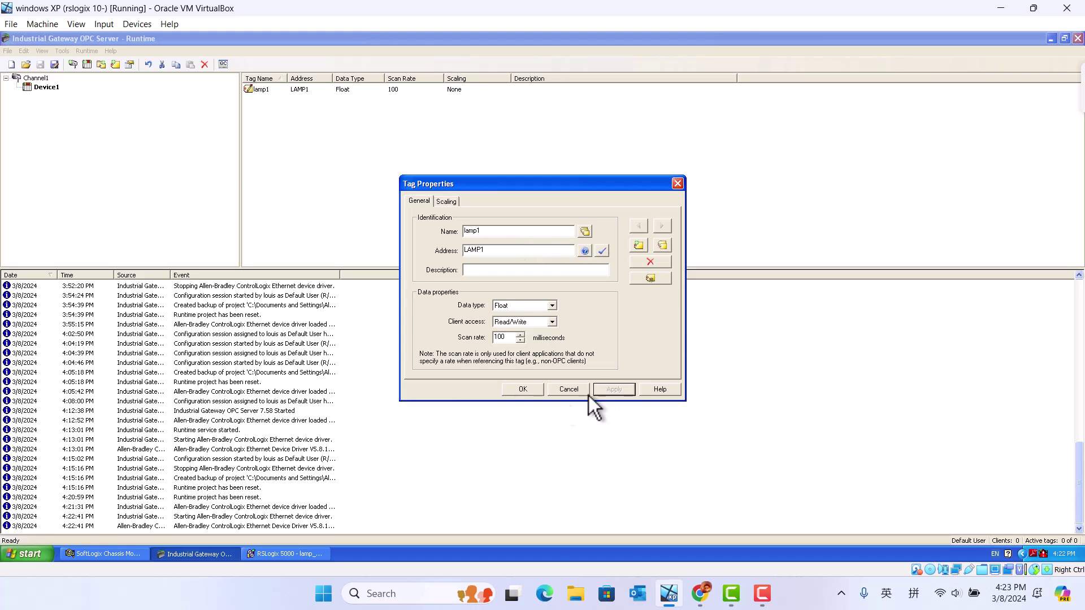
pyautogui.click(522, 389)
# Add a second Device1 tag named lamp2 with address LAMP2, keeping Read/Write access and the 100 ms scan rate.
pyautogui.doubleClick(315, 181)
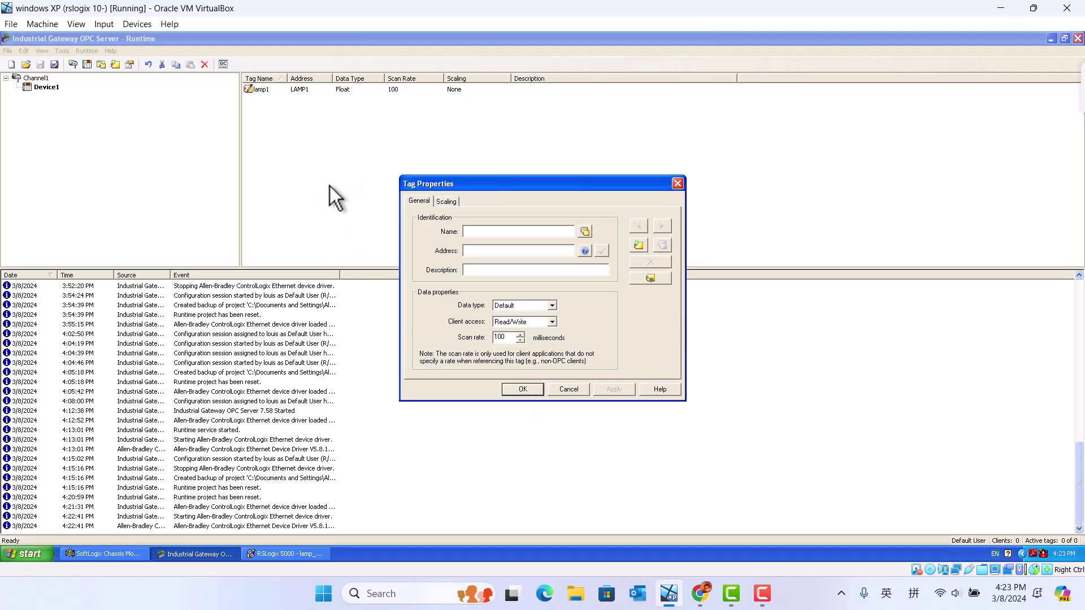
pyautogui.write('lamp2')
pyautogui.click(476, 250)
pyautogui.write('lamp2')
pyautogui.click(598, 254)
pyautogui.click(610, 391)
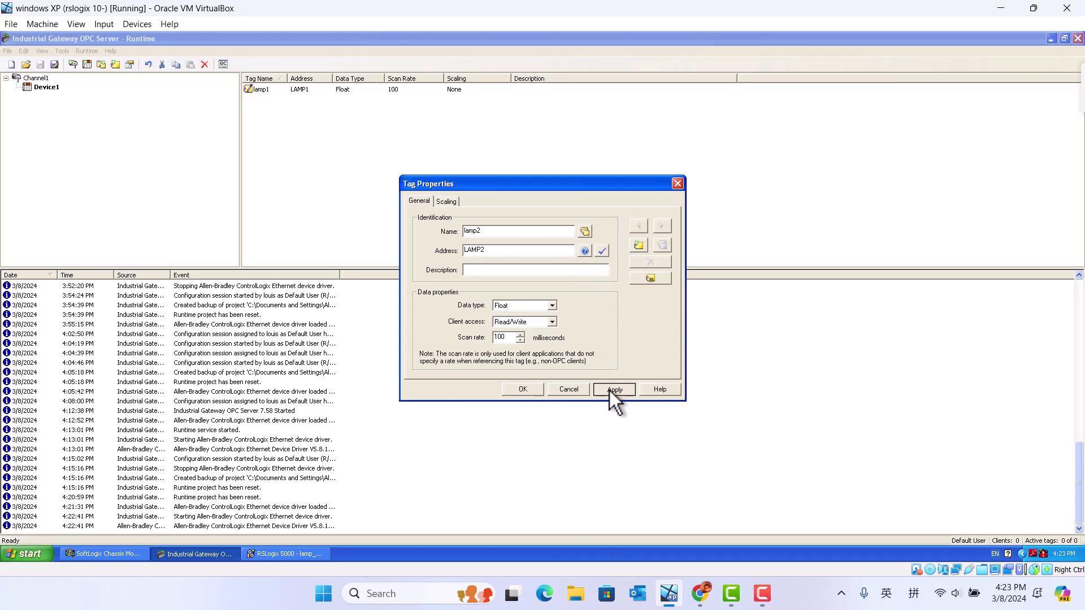
pyautogui.click(517, 393)
pyautogui.click(343, 162)
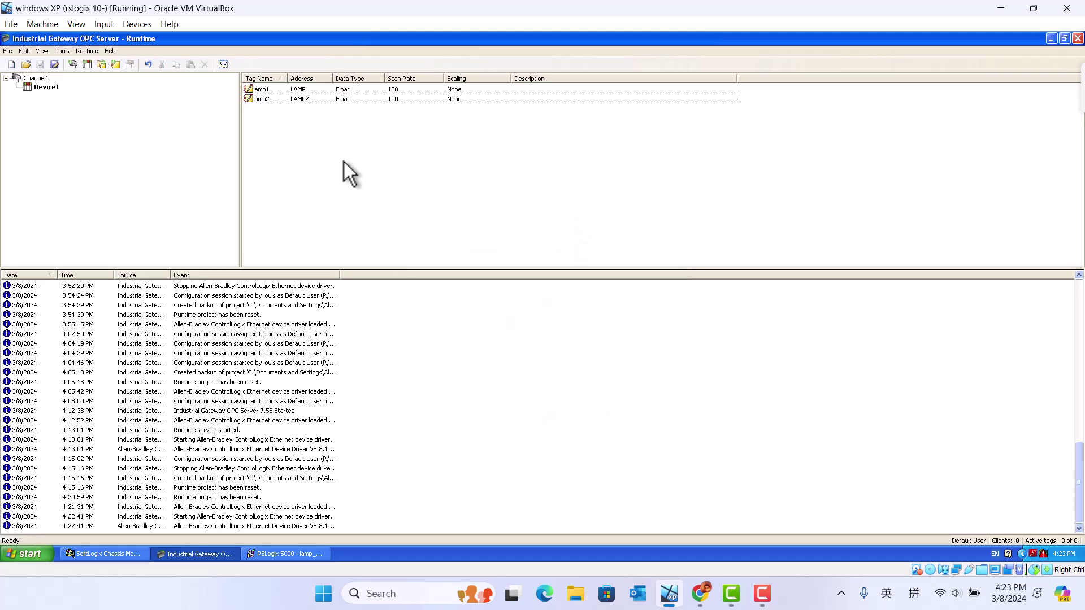
# Launch OPC Quick Client maximized and display the Channel1.Device1 items, leaving the group properties unchanged.
pyautogui.click(223, 66)
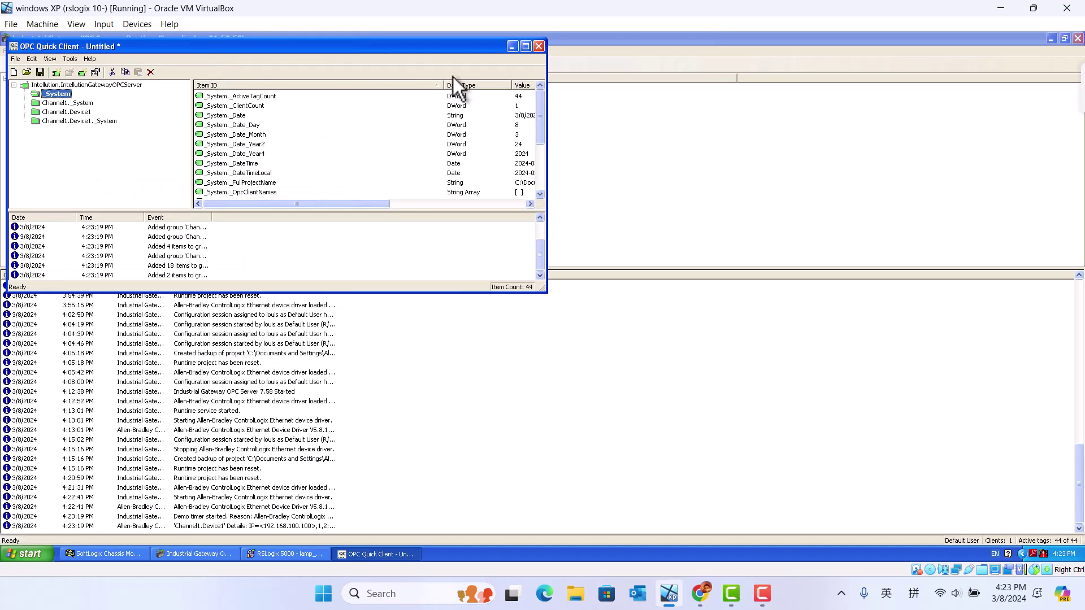
pyautogui.click(525, 46)
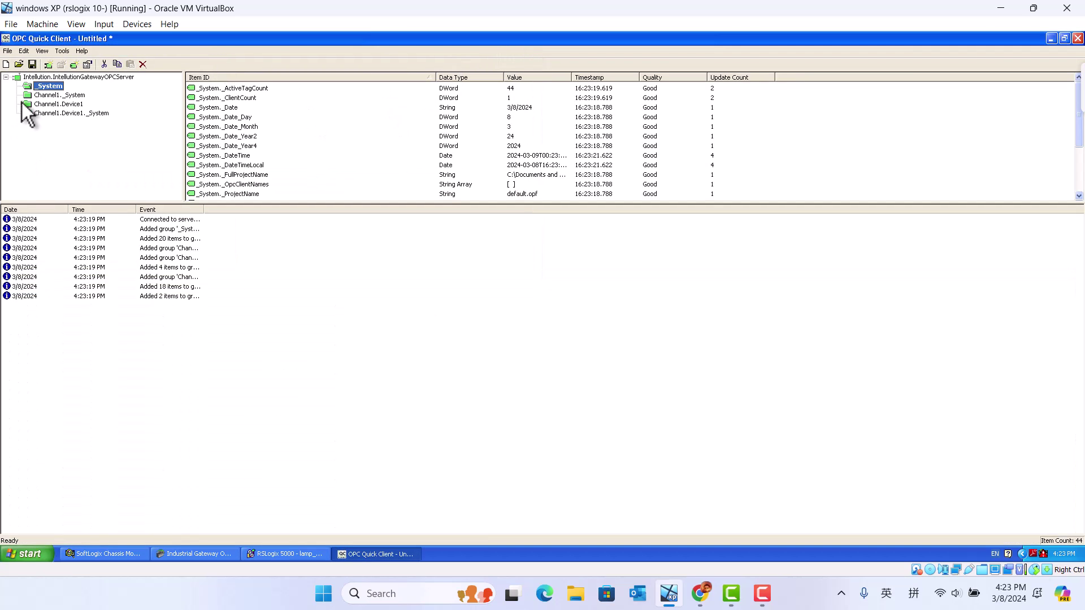
pyautogui.doubleClick(63, 106)
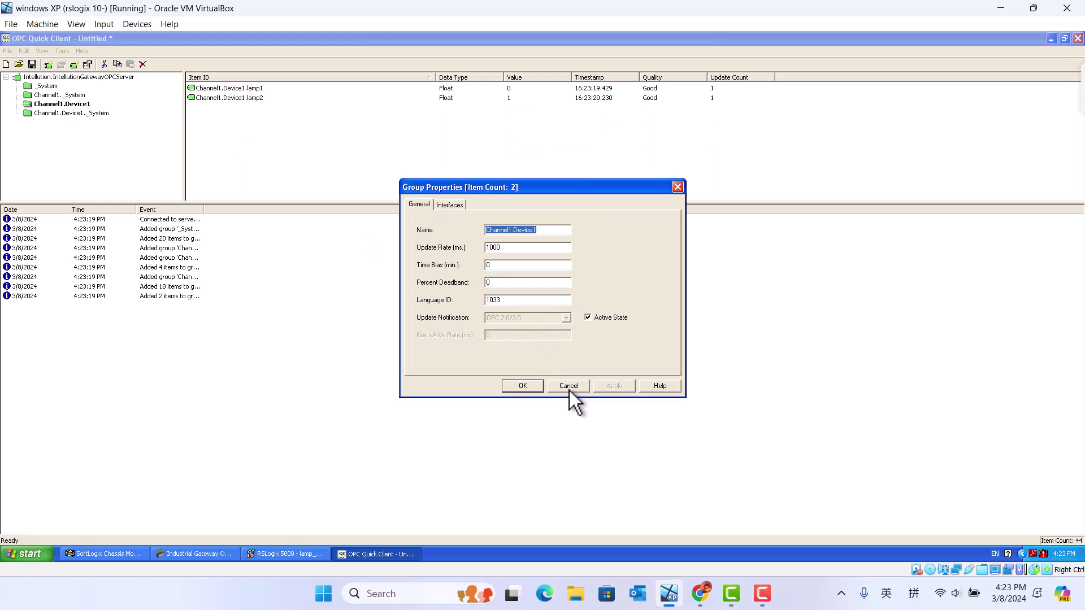
pyautogui.click(568, 389)
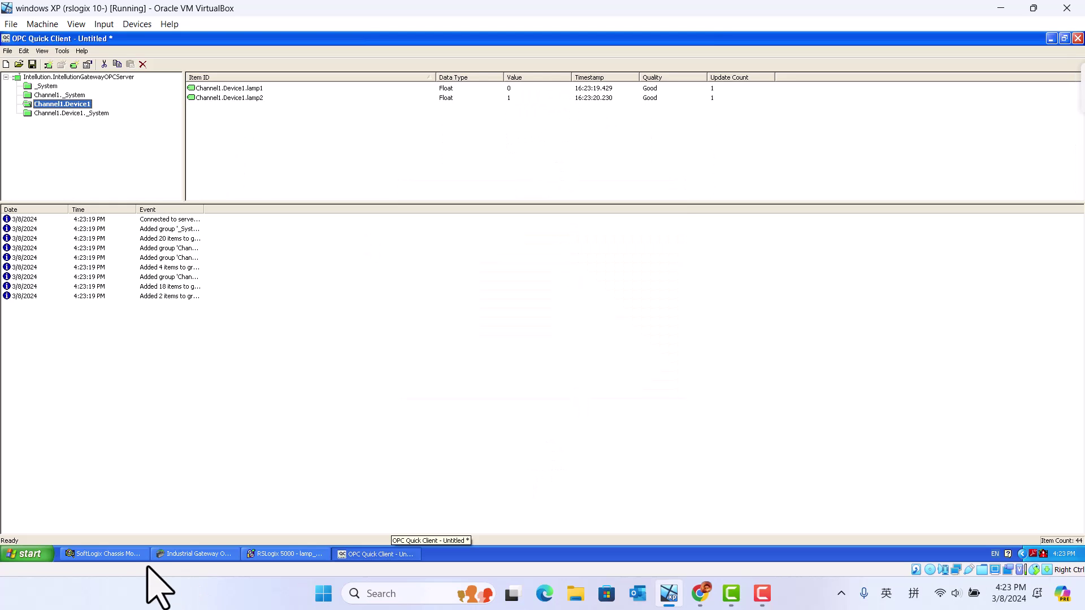
# Toggle the start bit on rung 0 in RSLogix 5000, then return to OPC Quick Client to watch the lamp tag values.
pyautogui.click(286, 555)
pyautogui.click(262, 167)
pyautogui.rightClick(266, 168)
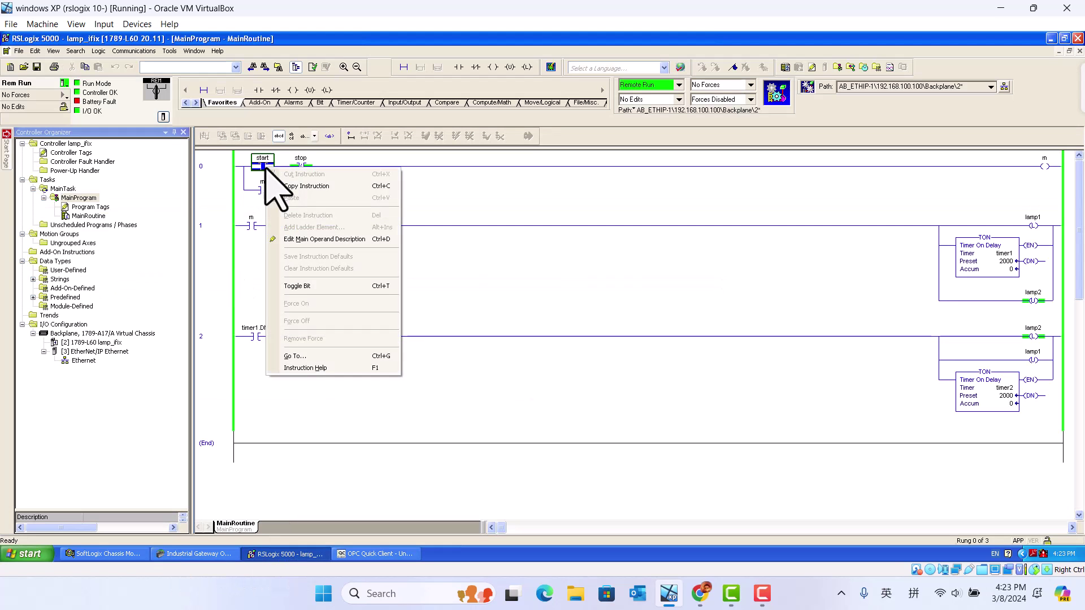
pyautogui.click(300, 286)
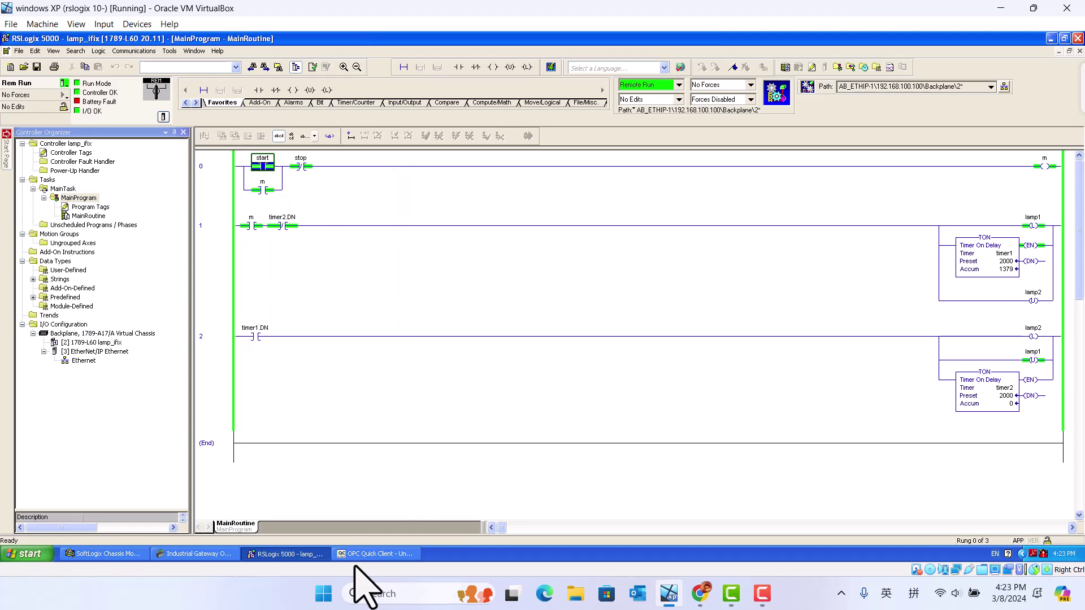
pyautogui.click(377, 555)
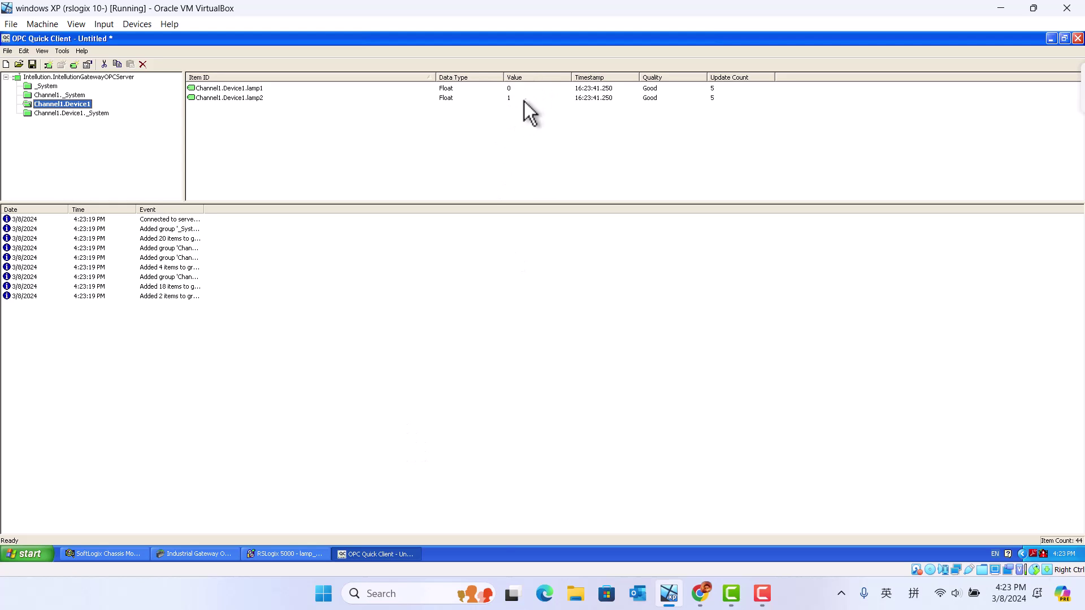
# Return to the ladder routine in RSLogix 5000 and toggle the start bit on rung 0 back off.
pyautogui.click(288, 554)
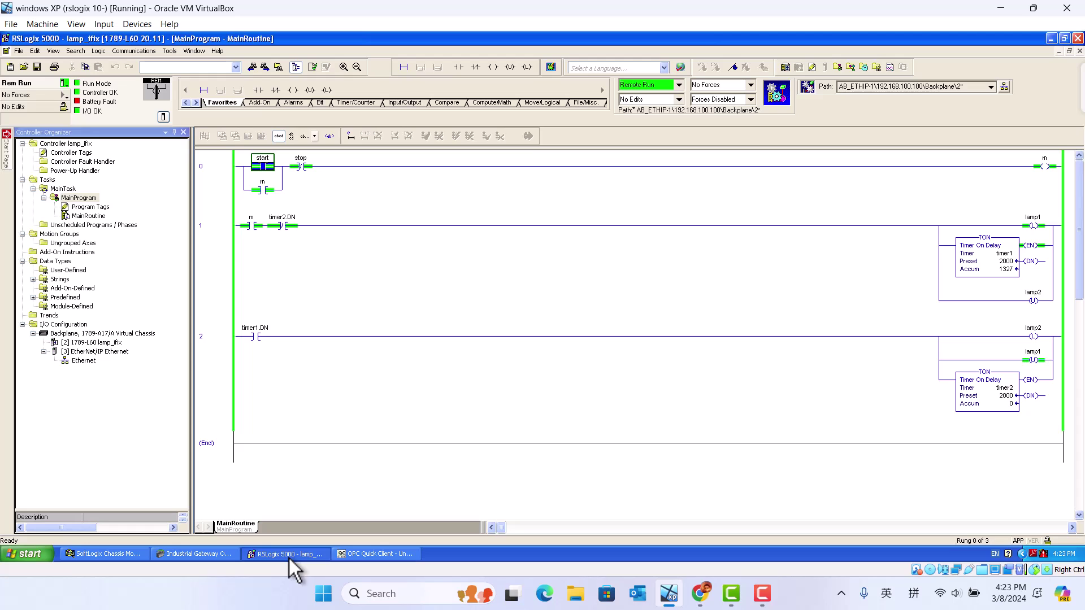
pyautogui.rightClick(263, 168)
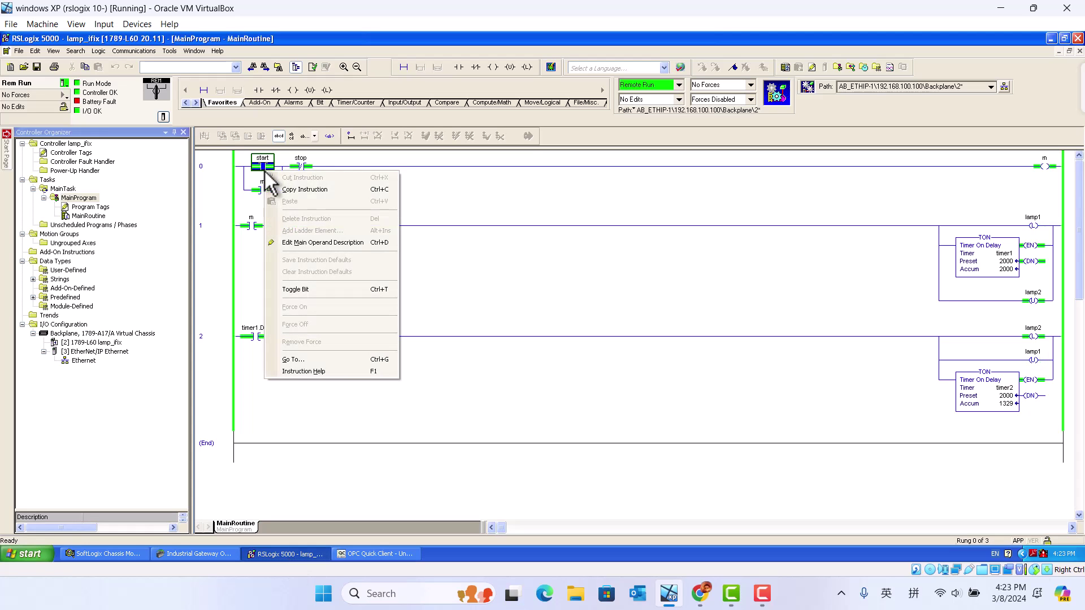
pyautogui.click(310, 289)
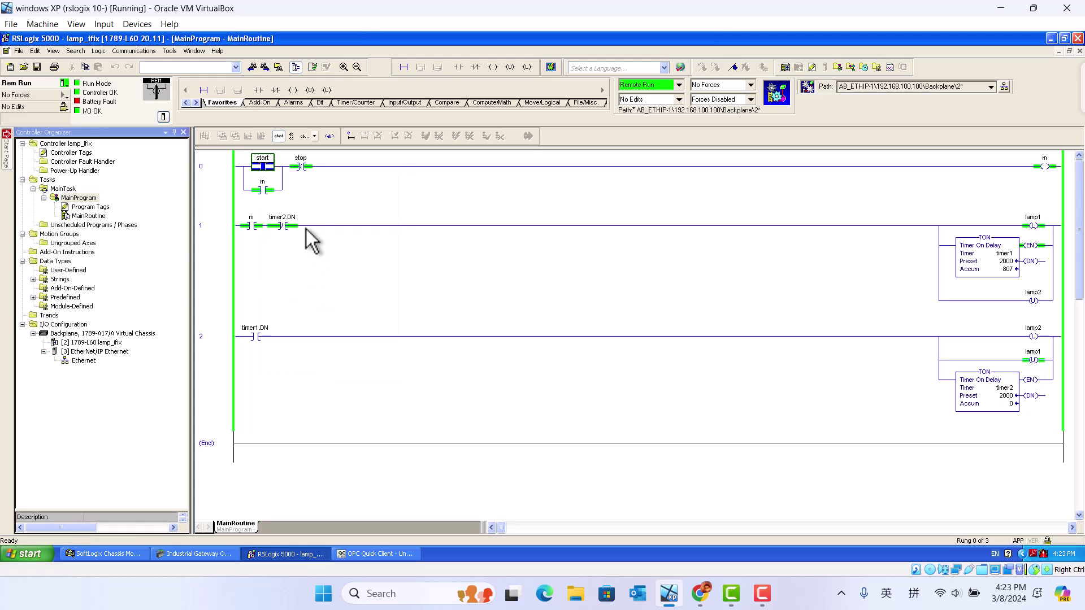
# Toggle the stop bit on rung 0 on and back off to halt the lamp sequence.
pyautogui.click(304, 165)
pyautogui.rightClick(304, 165)
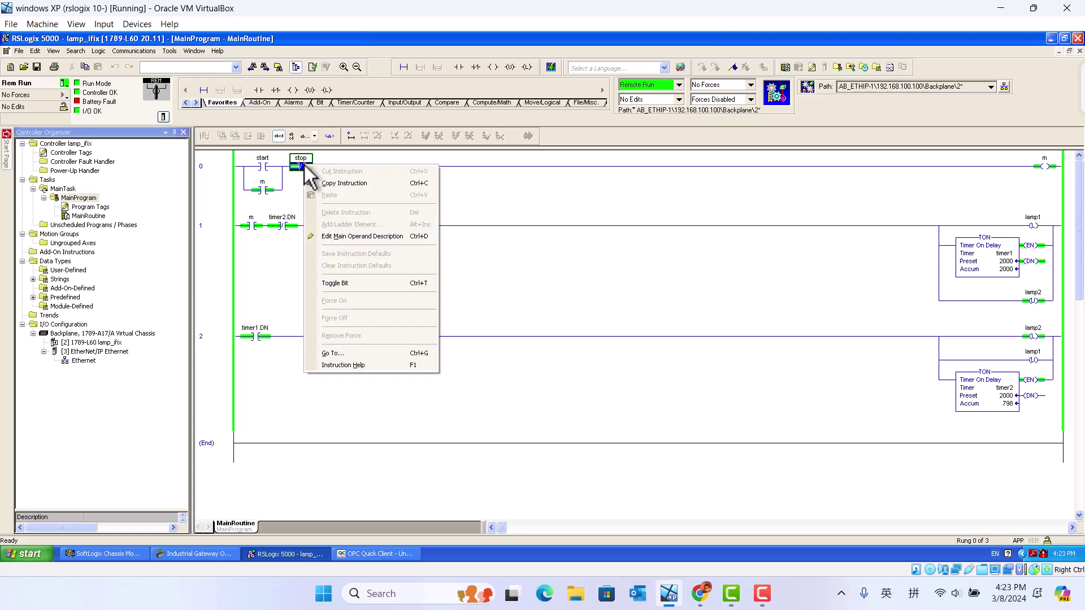
pyautogui.click(349, 285)
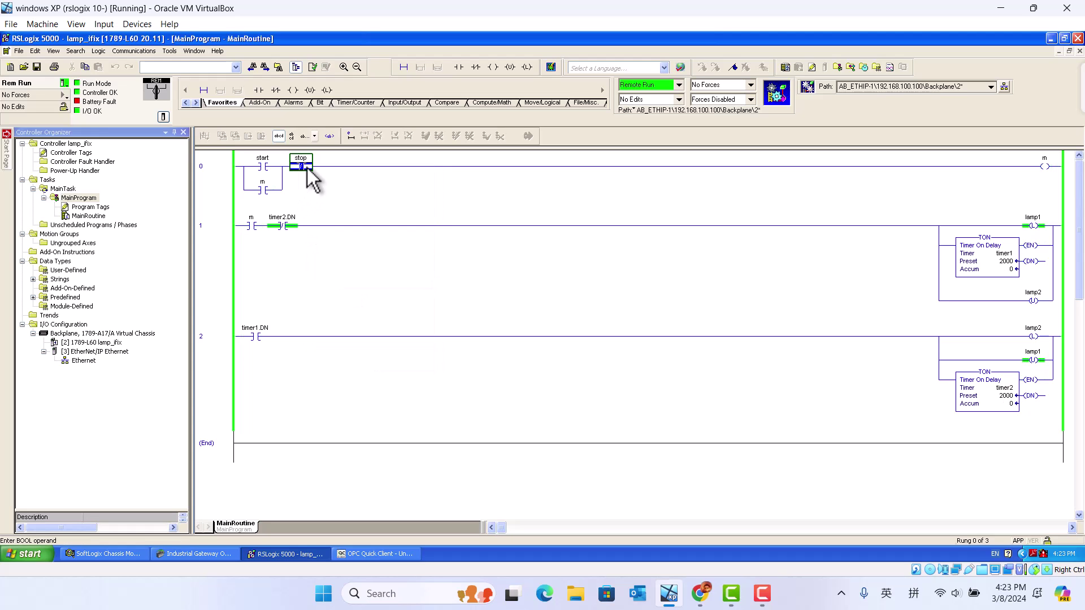
pyautogui.rightClick(307, 169)
pyautogui.click(343, 286)
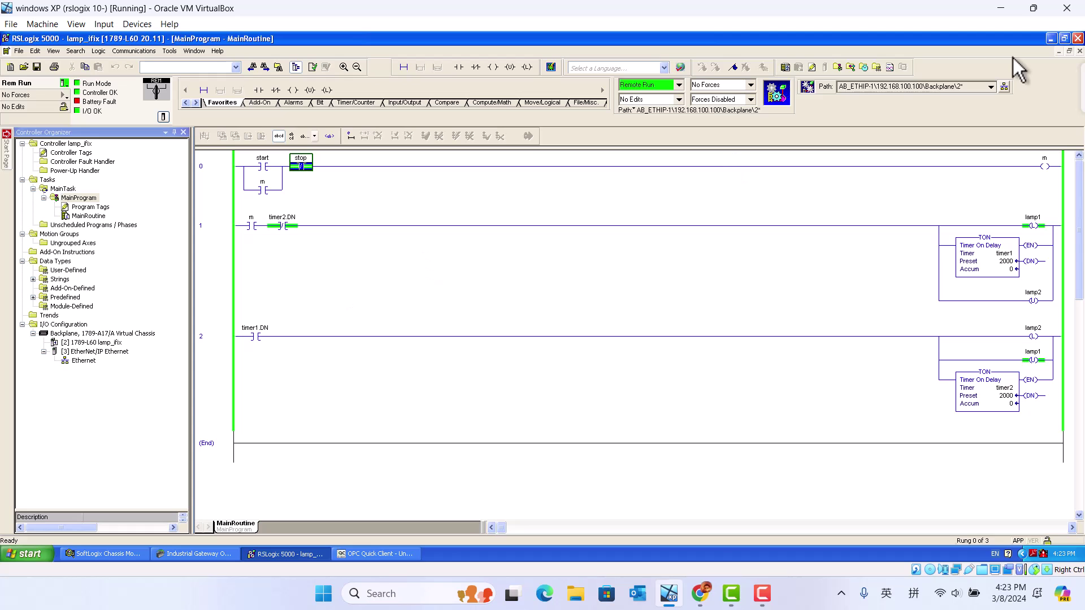
# Minimize the RSLogix 5000, OPC Quick Client and Industrial Gateway OPC Server windows to reach the desktop.
pyautogui.click(1051, 38)
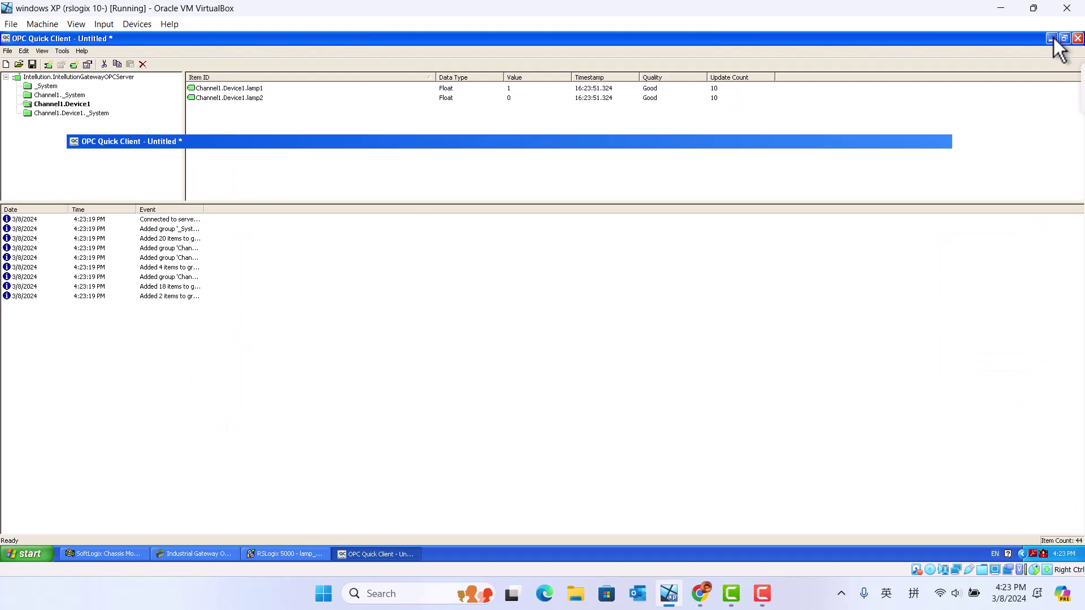
pyautogui.click(1051, 38)
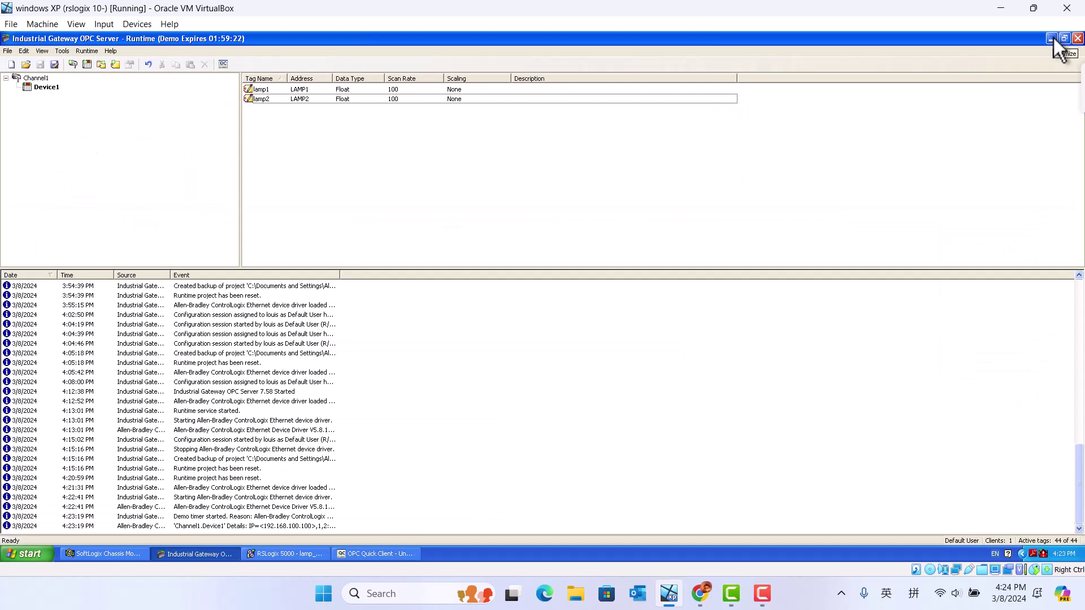
pyautogui.click(1051, 37)
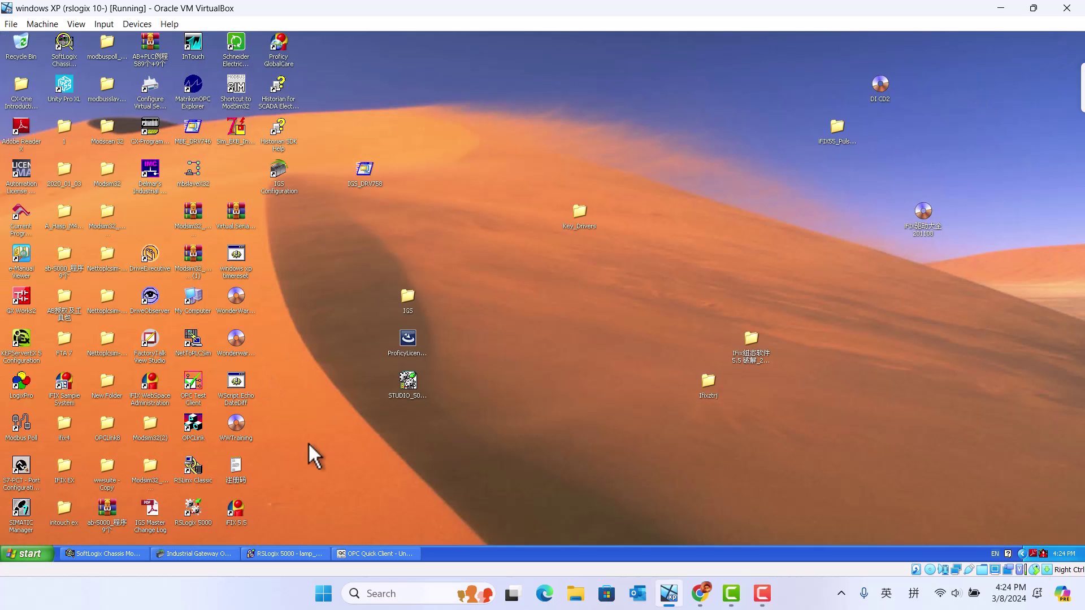
# Start Proficy iFIX with node FIX and its FIX.SCU file, continuing in DEMO mode without a key.
pyautogui.doubleClick(236, 510)
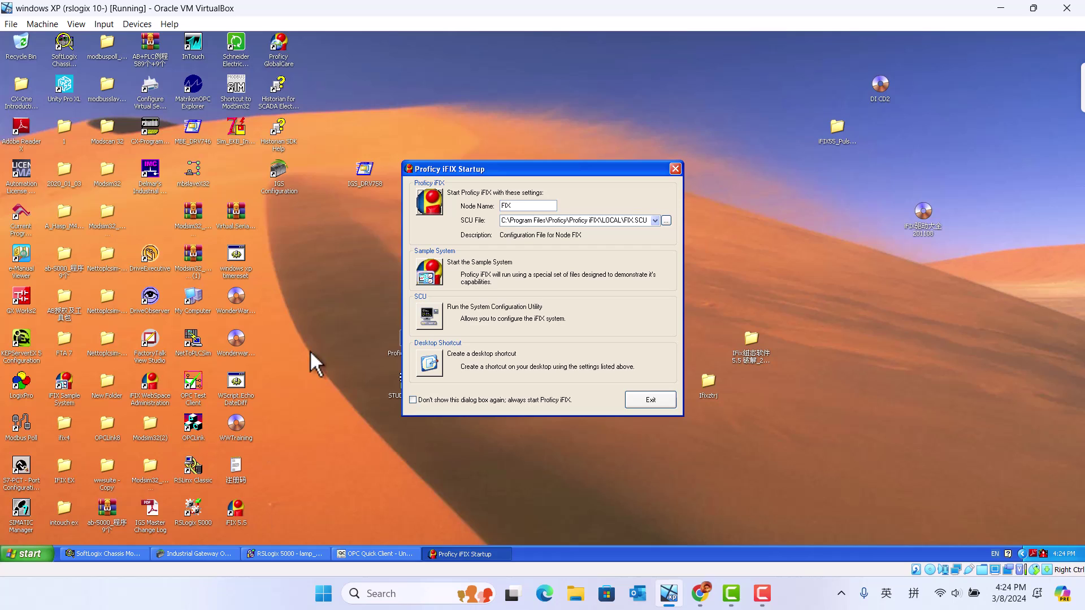
pyautogui.click(437, 208)
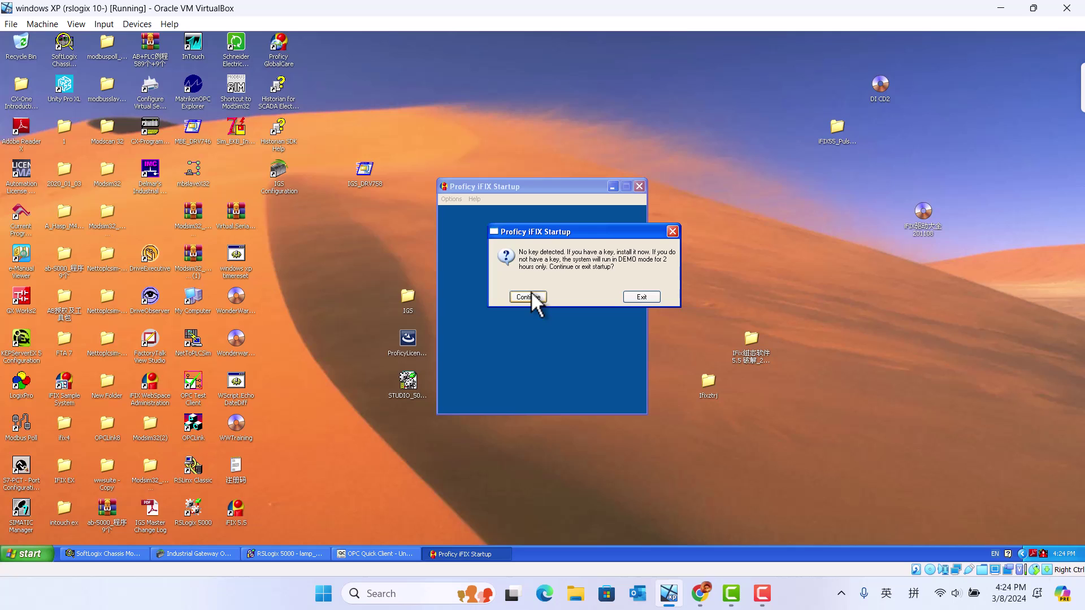
pyautogui.click(530, 297)
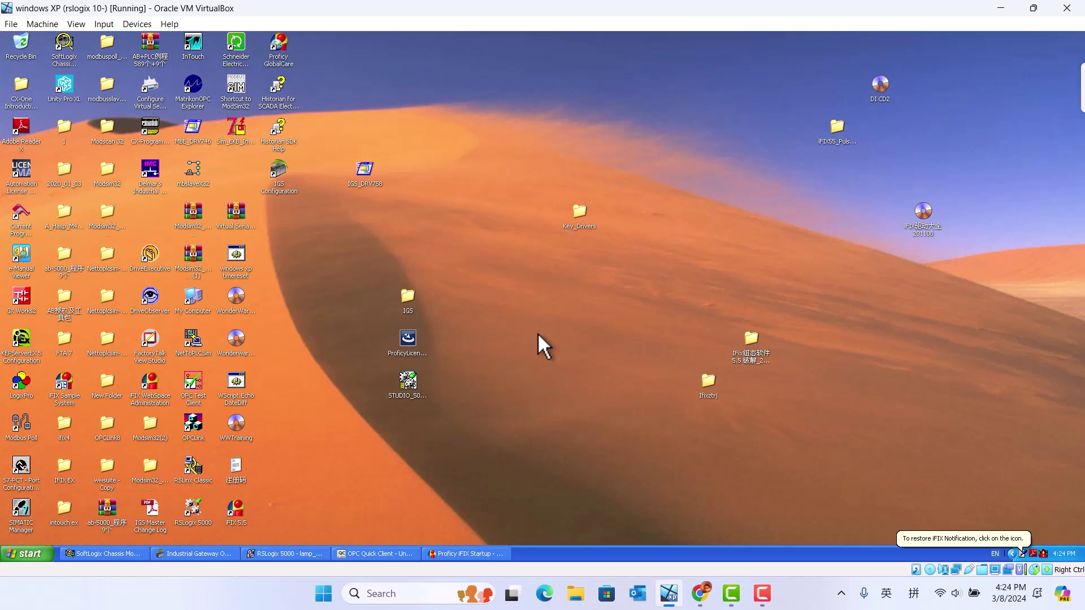
pyautogui.click(471, 553)
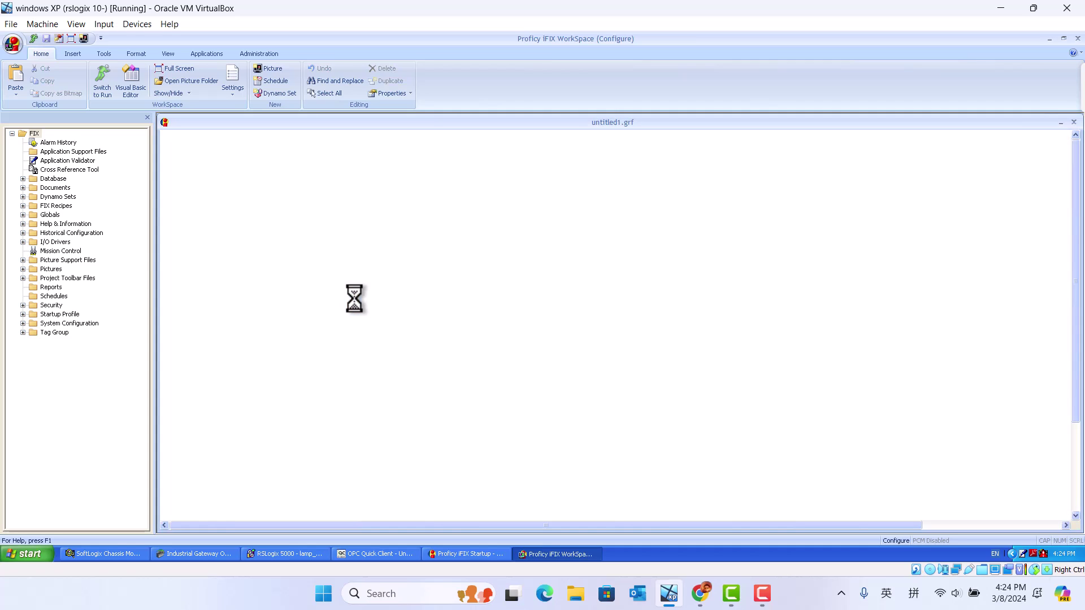
# Collapse the Pictures folder in iFIX WorkSpace and launch Database Manager from the Database folder on the local node.
pyautogui.rightClick(355, 298)
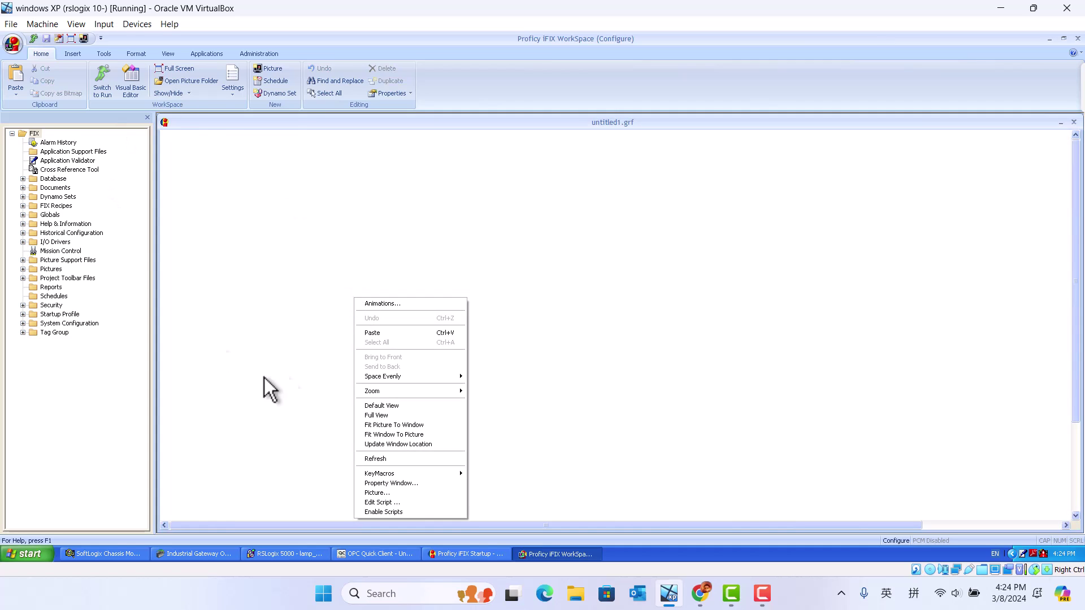
pyautogui.click(314, 290)
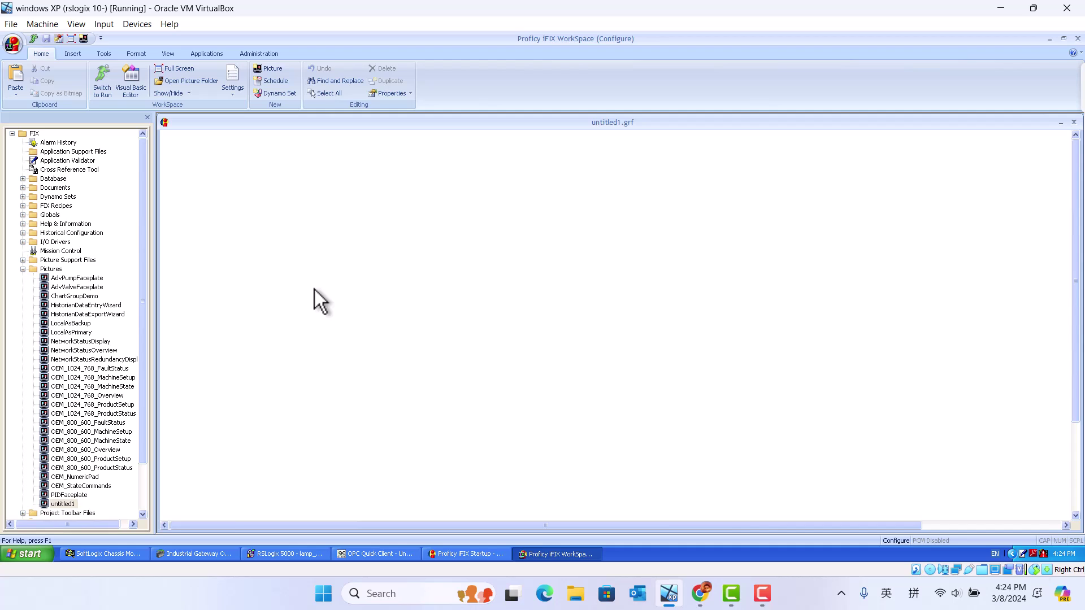
pyautogui.click(22, 270)
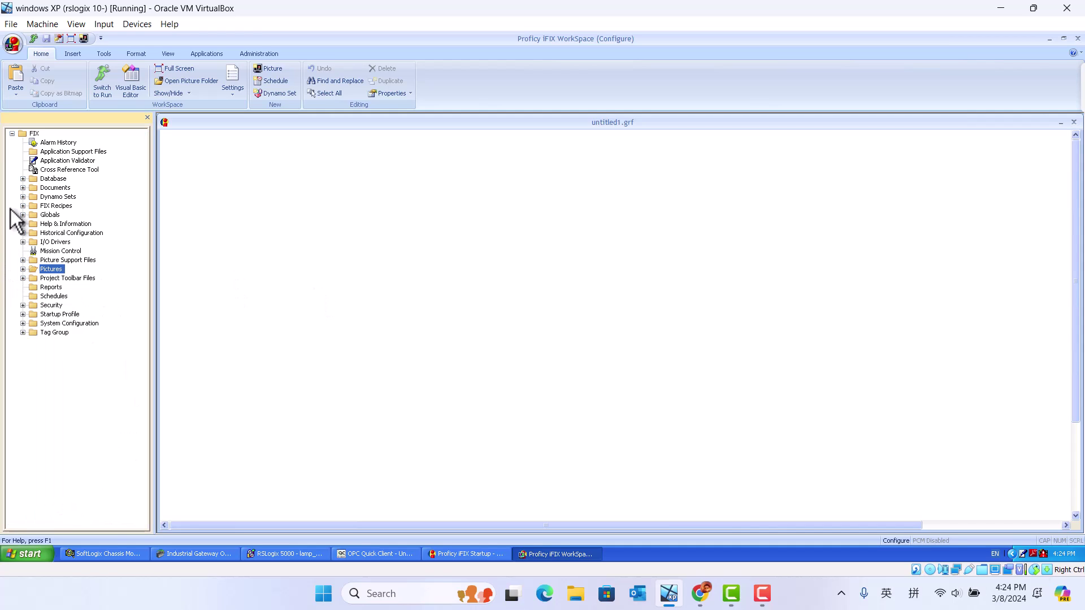
pyautogui.click(23, 179)
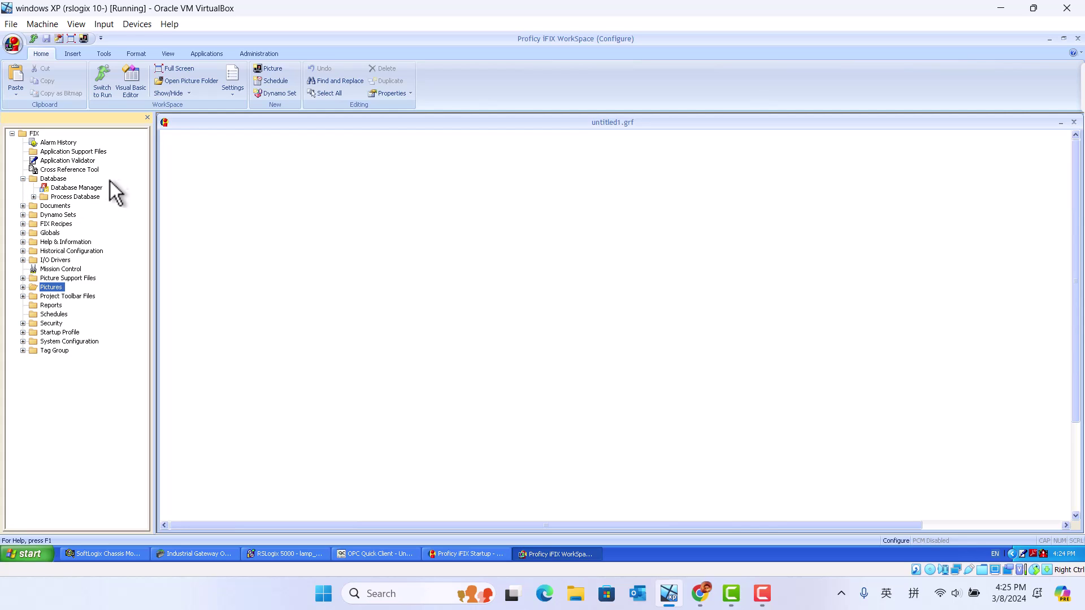
pyautogui.click(67, 190)
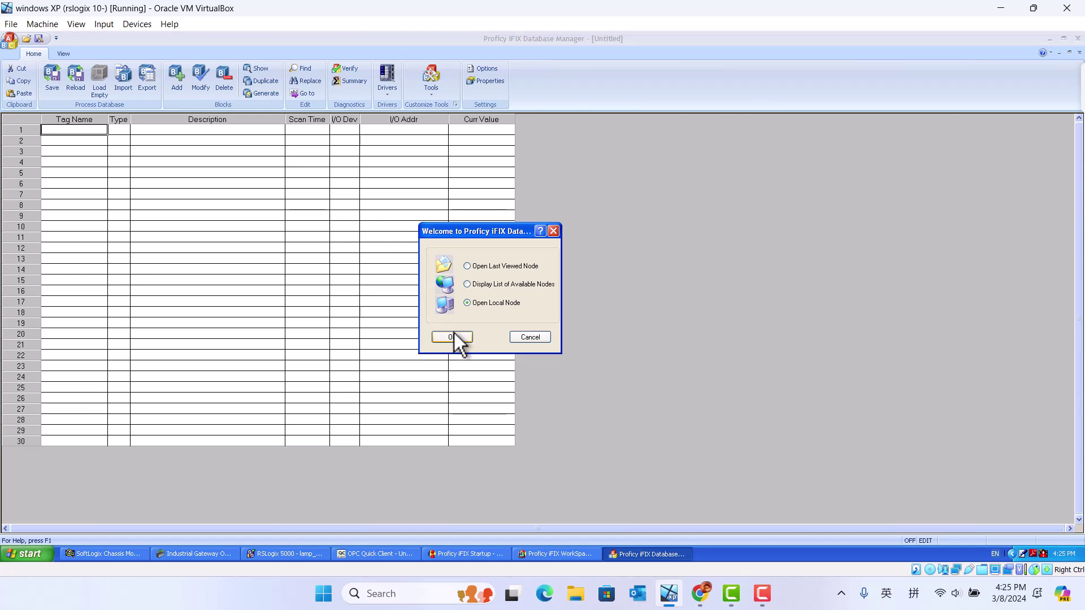
pyautogui.click(451, 336)
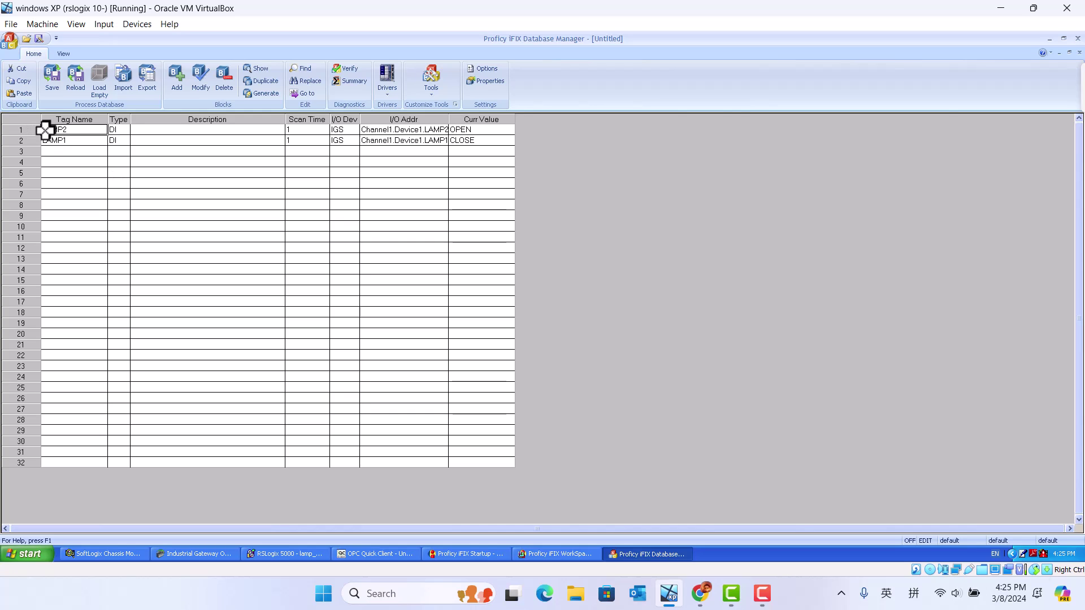
# Delete the existing LAMP2 and LAMP1 blocks from the process database.
pyautogui.rightClick(21, 130)
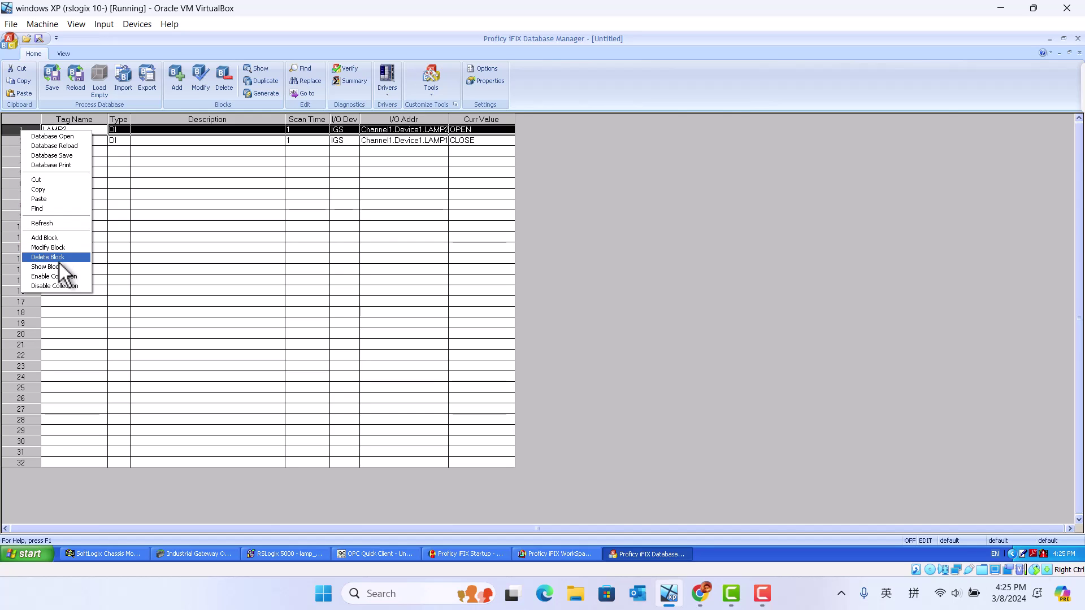
pyautogui.click(51, 257)
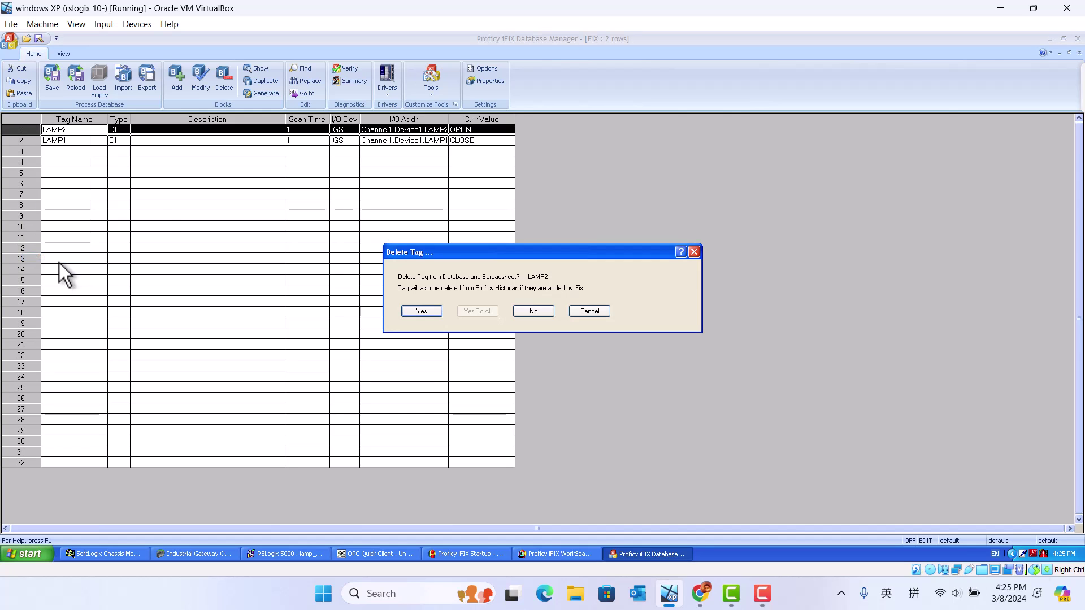
pyautogui.click(427, 316)
pyautogui.click(28, 129)
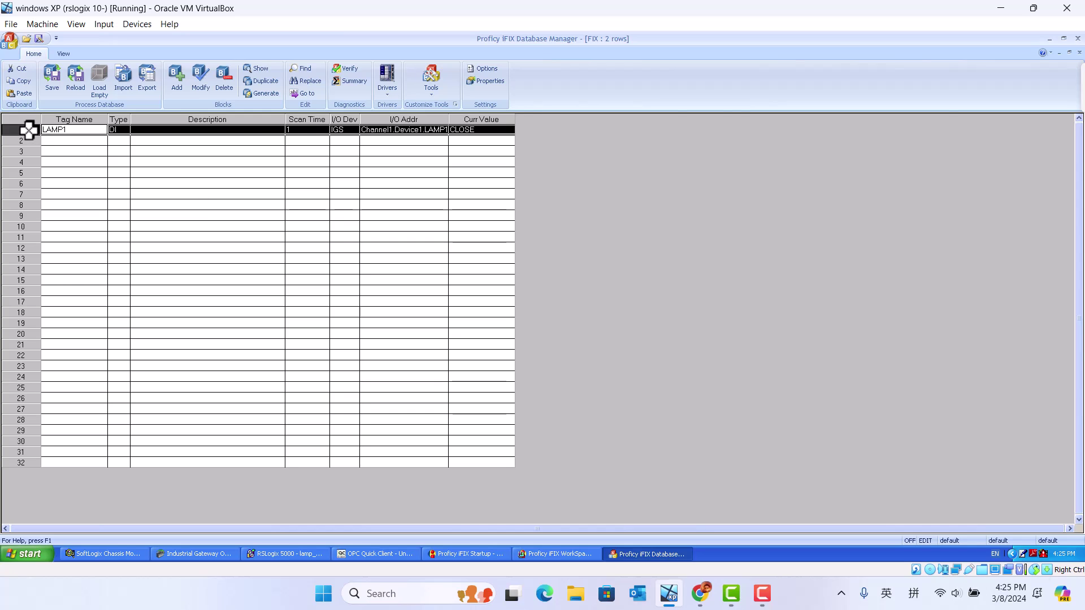
pyautogui.rightClick(28, 130)
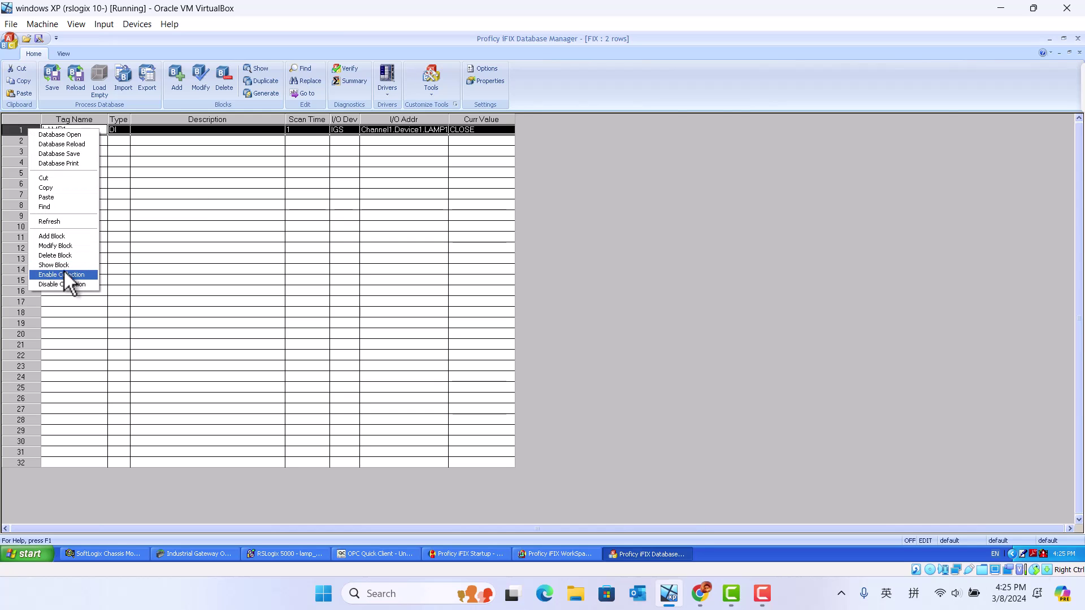
pyautogui.click(56, 256)
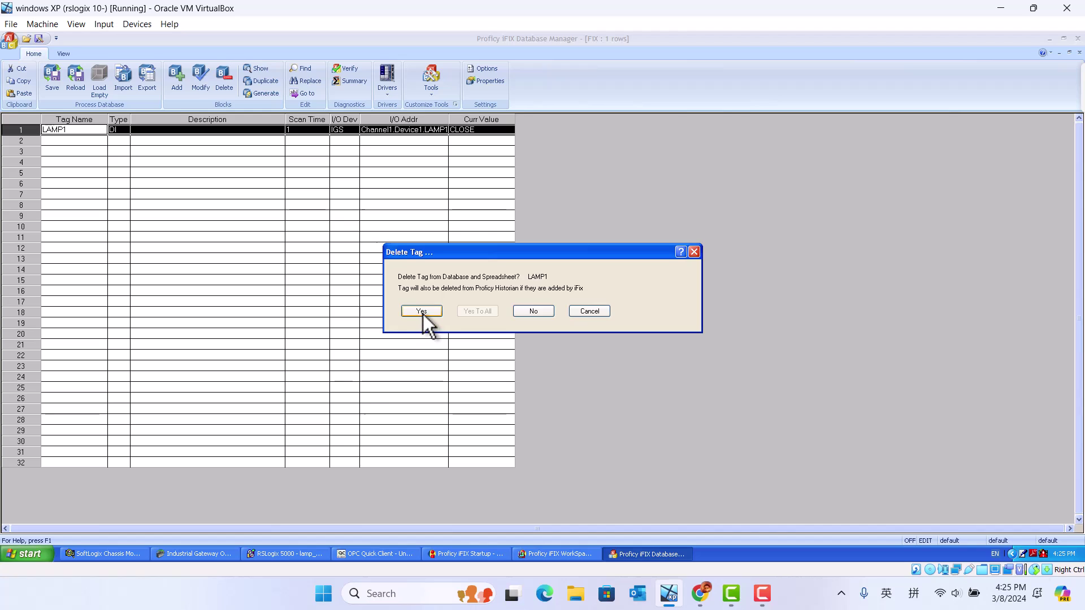
pyautogui.click(423, 314)
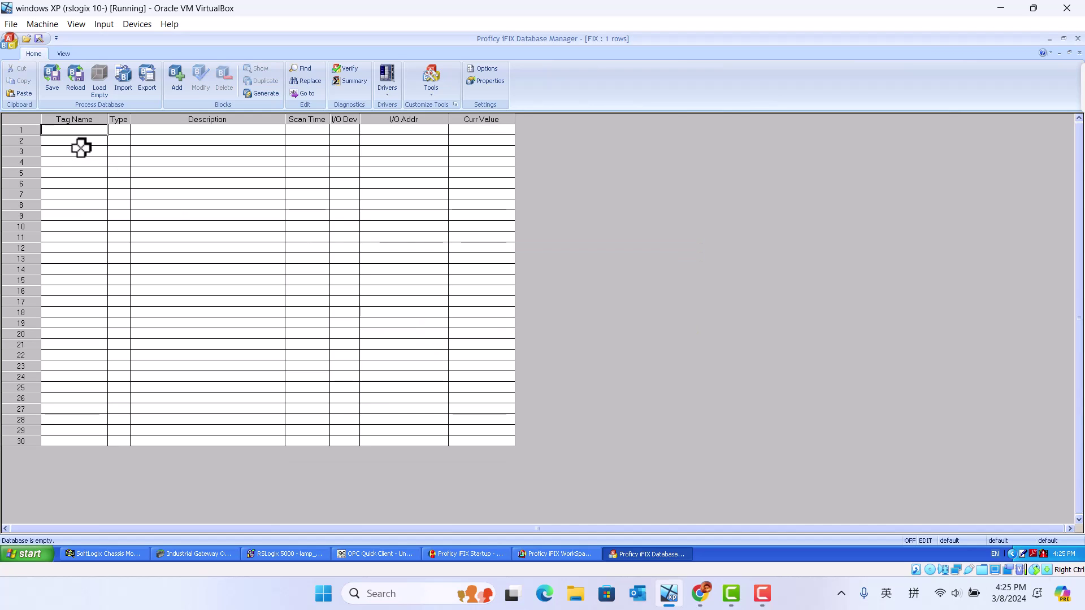
# Start a new Digital Input (DI) block named LAMP1 that uses the IGS Industrial Gateway Server 7.58 driver.
pyautogui.click(175, 85)
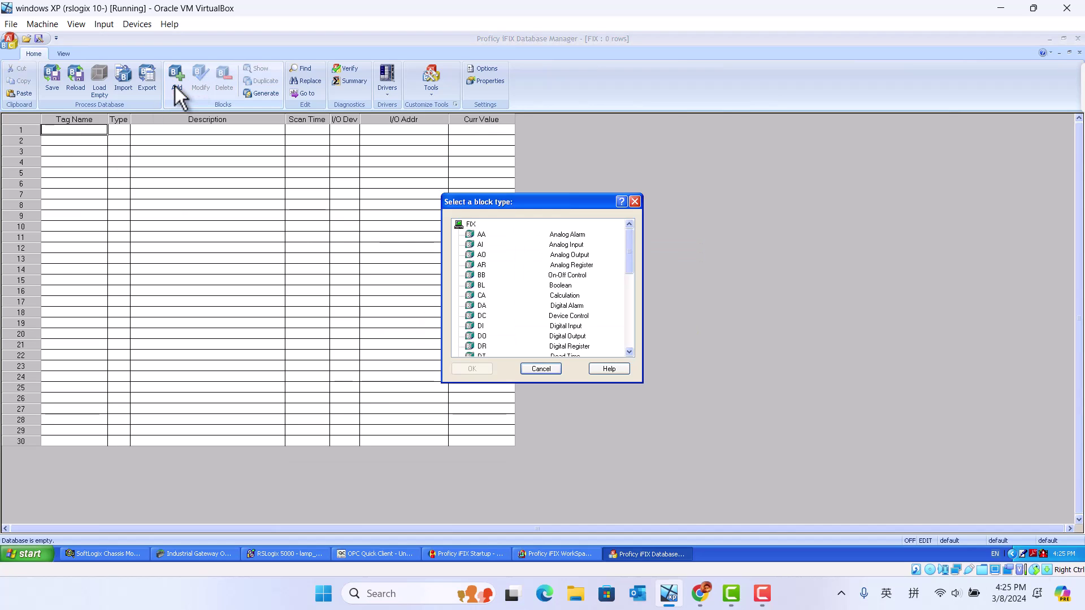
pyautogui.click(479, 327)
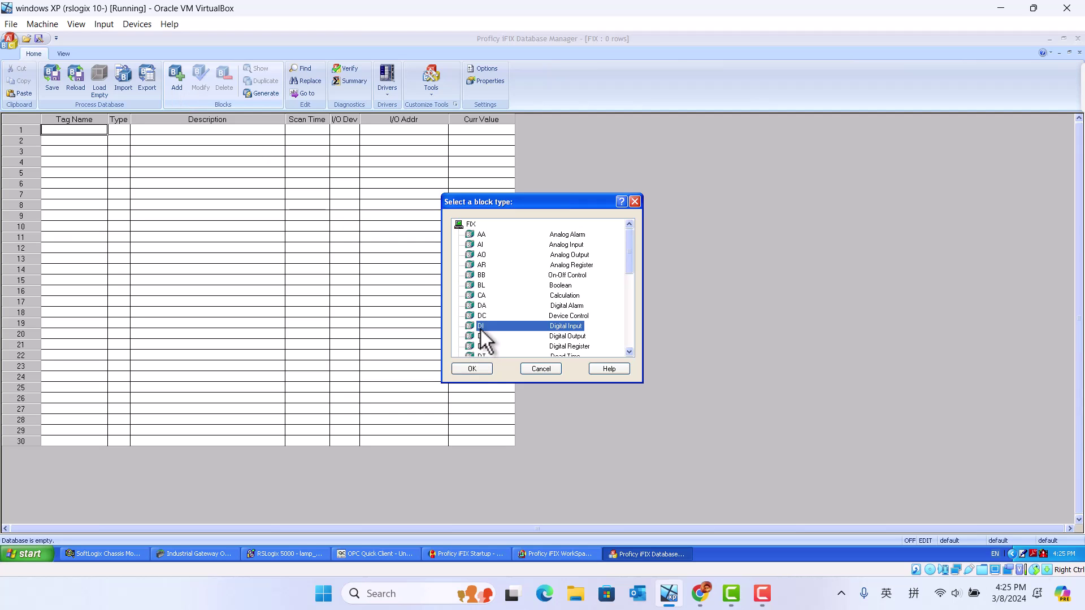
pyautogui.click(469, 372)
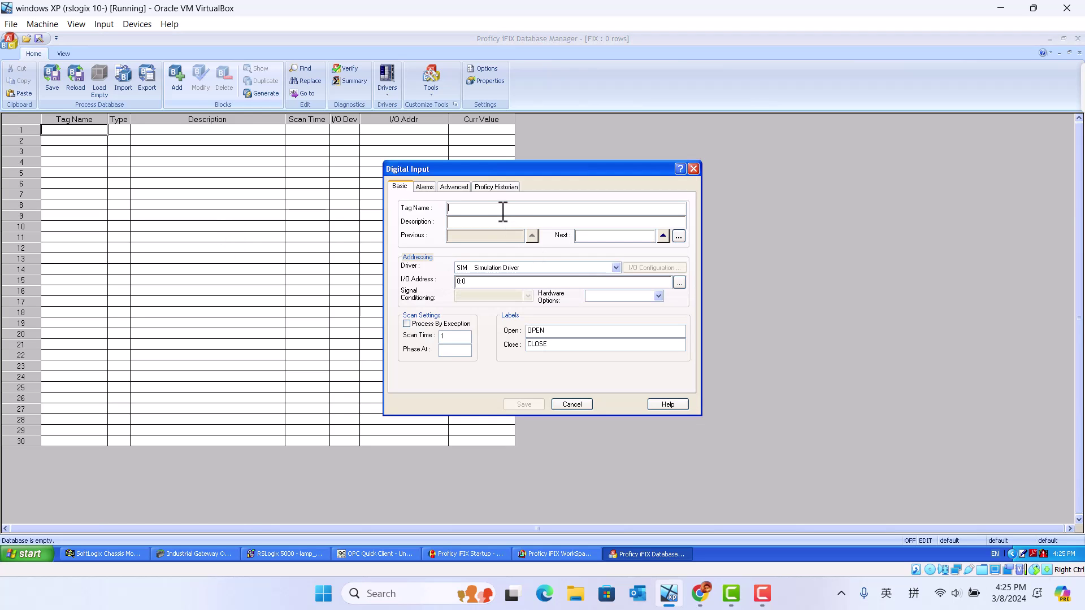
pyautogui.write('LAMP1')
pyautogui.click(616, 268)
pyautogui.click(524, 277)
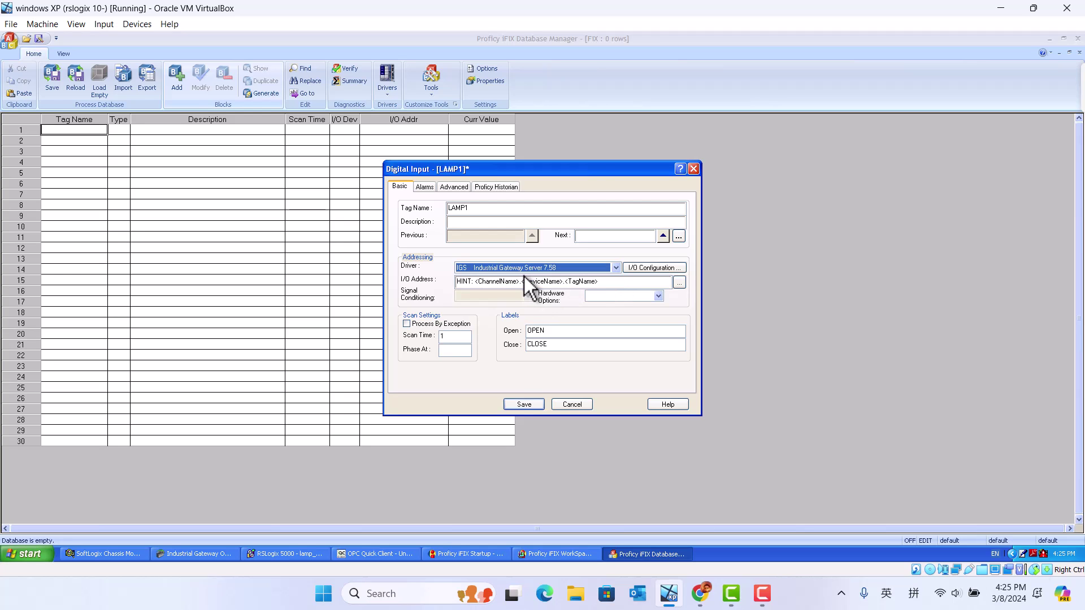
# Try to replace the I/O address hint of the LAMP1 block with Channel1.Device1.LAMP!
pyautogui.click(617, 282)
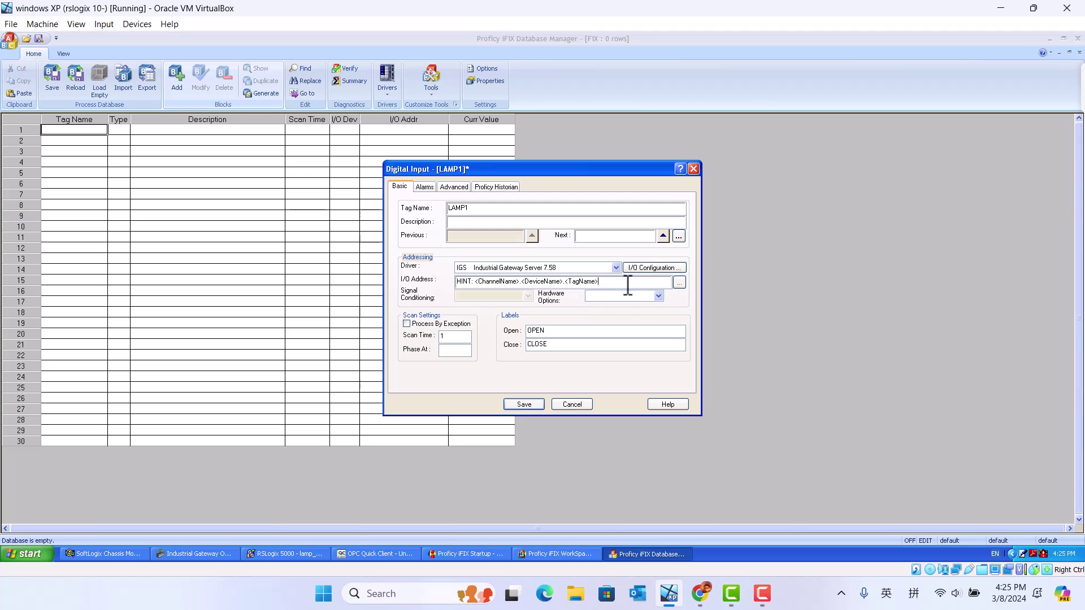
pyautogui.press('BackSpace')
pyautogui.press('BackSpace')
pyautogui.press('BackSpace')
pyautogui.press('BackSpace')
pyautogui.press('BackSpace')
pyautogui.press('BackSpace')
pyautogui.press('BackSpace')
pyautogui.press('BackSpace')
pyautogui.press('BackSpace')
pyautogui.press('BackSpace')
pyautogui.press('BackSpace')
pyautogui.press('BackSpace')
pyautogui.press('BackSpace')
pyautogui.press('BackSpace')
pyautogui.press('BackSpace')
pyautogui.press('BackSpace')
pyautogui.press('BackSpace')
pyautogui.press('BackSpace')
pyautogui.press('BackSpace')
pyautogui.press('BackSpace')
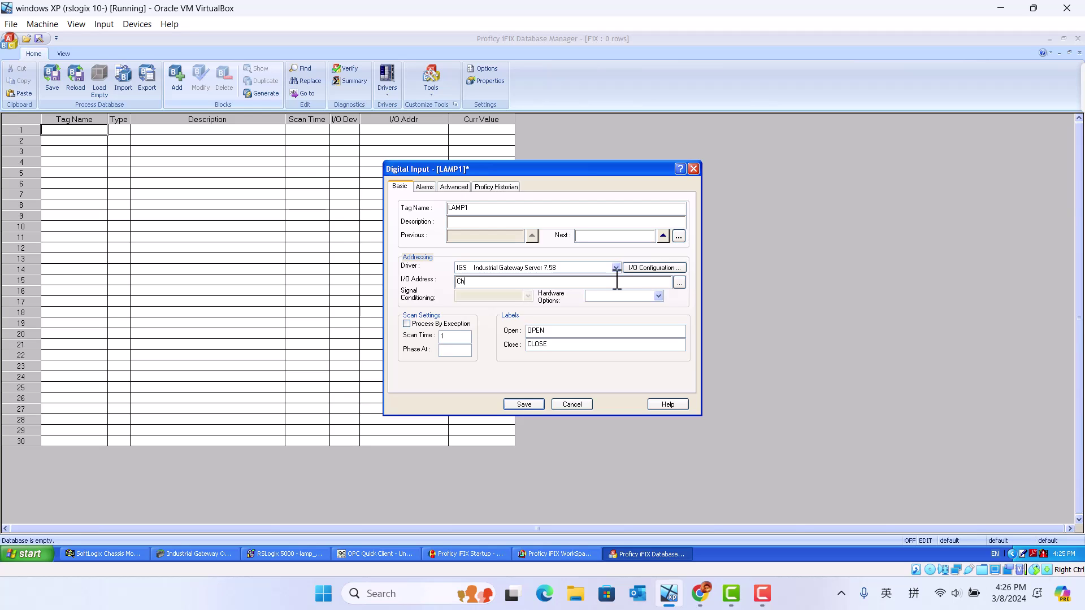
pyautogui.write('Channel1.Device1.LAMP1')
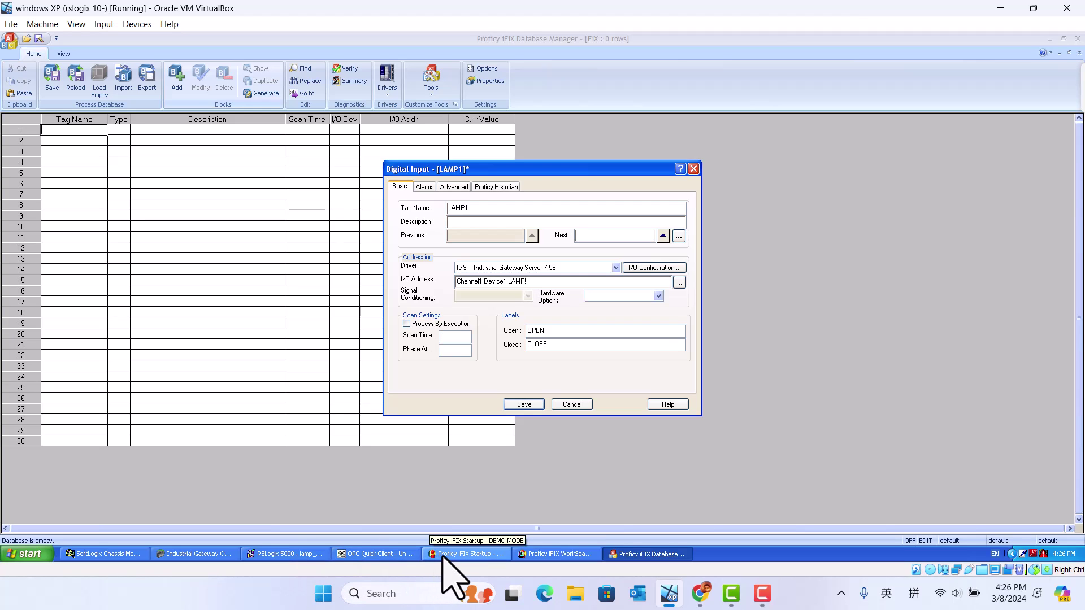
# Check the lamp tags in Industrial Gateway OPC Server, return to Database Manager and decline launching the I/O Server Configurator.
pyautogui.click(214, 554)
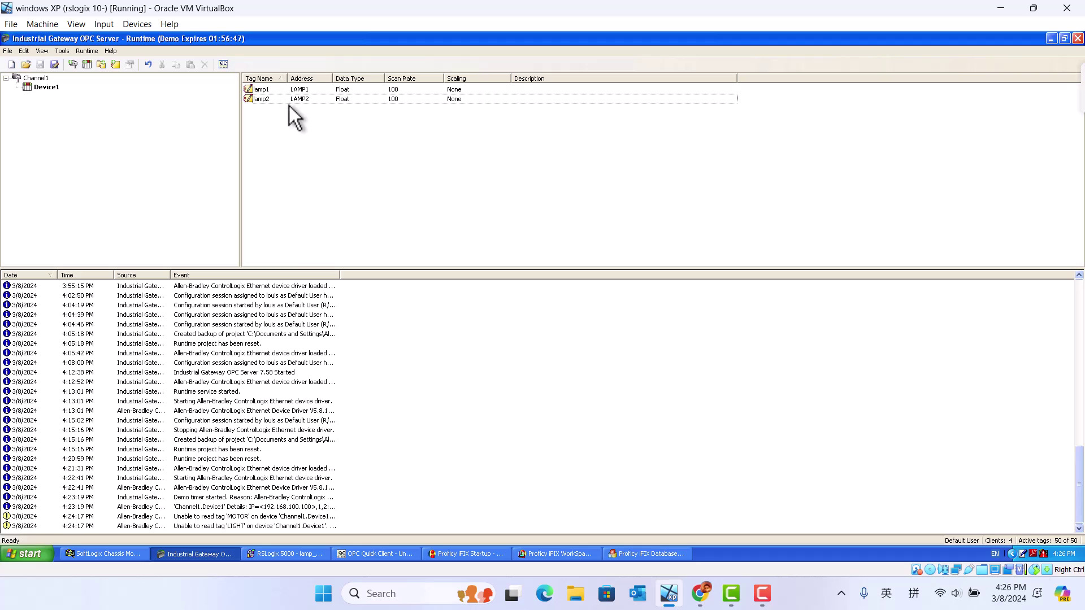
pyautogui.click(642, 556)
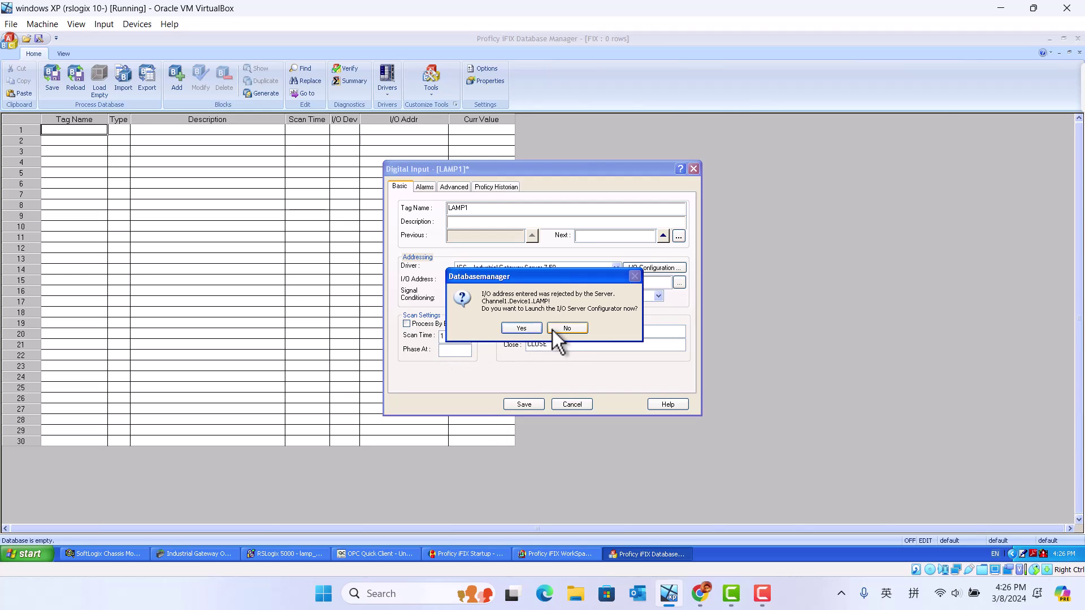
pyautogui.click(567, 329)
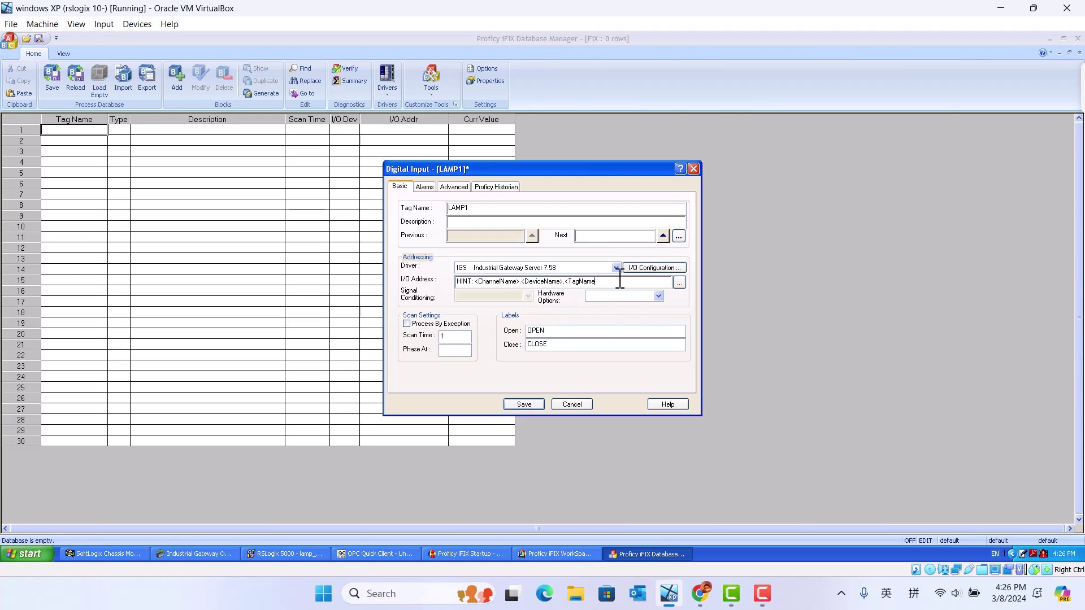
# Set the LAMP1 block's I/O address to Channel1.Device1.LAMP1, save the block and place it on scan.
pyautogui.press('BackSpace')
pyautogui.press('BackSpace')
pyautogui.press('BackSpace')
pyautogui.press('BackSpace')
pyautogui.press('BackSpace')
pyautogui.press('BackSpace')
pyautogui.press('BackSpace')
pyautogui.press('BackSpace')
pyautogui.press('BackSpace')
pyautogui.press('BackSpace')
pyautogui.press('BackSpace')
pyautogui.press('BackSpace')
pyautogui.press('BackSpace')
pyautogui.press('BackSpace')
pyautogui.press('BackSpace')
pyautogui.press('BackSpace')
pyautogui.press('BackSpace')
pyautogui.press('BackSpace')
pyautogui.press('BackSpace')
pyautogui.press('BackSpace')
pyautogui.press('BackSpace')
pyautogui.press('BackSpace')
pyautogui.press('BackSpace')
pyautogui.press('BackSpace')
pyautogui.press('BackSpace')
pyautogui.press('BackSpace')
pyautogui.press('BackSpace')
pyautogui.press('BackSpace')
pyautogui.write('Channel1.Device1.LAMP1')
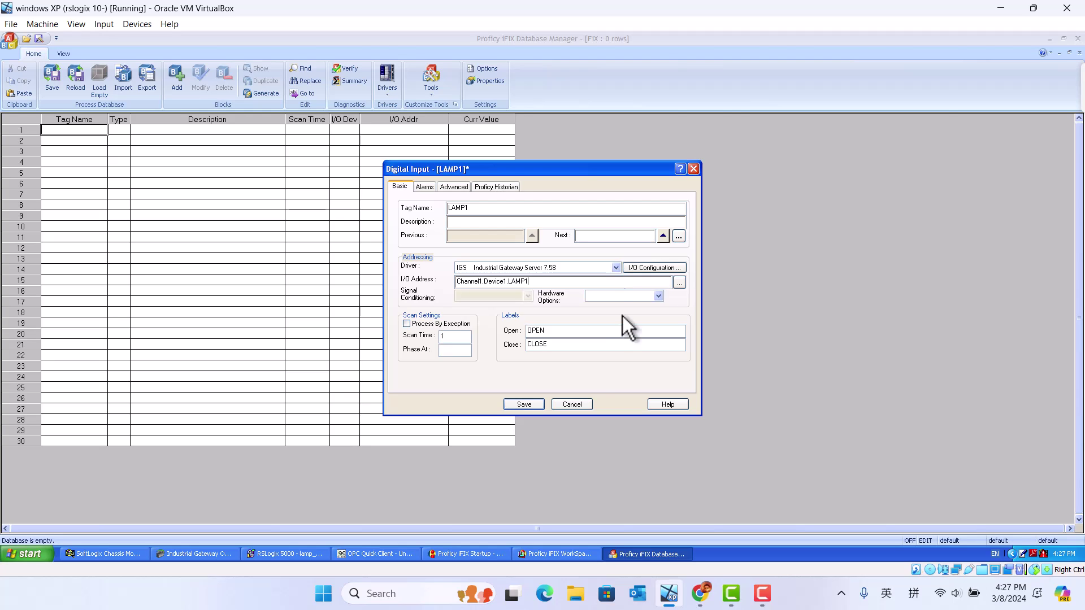
pyautogui.click(521, 406)
pyautogui.click(474, 353)
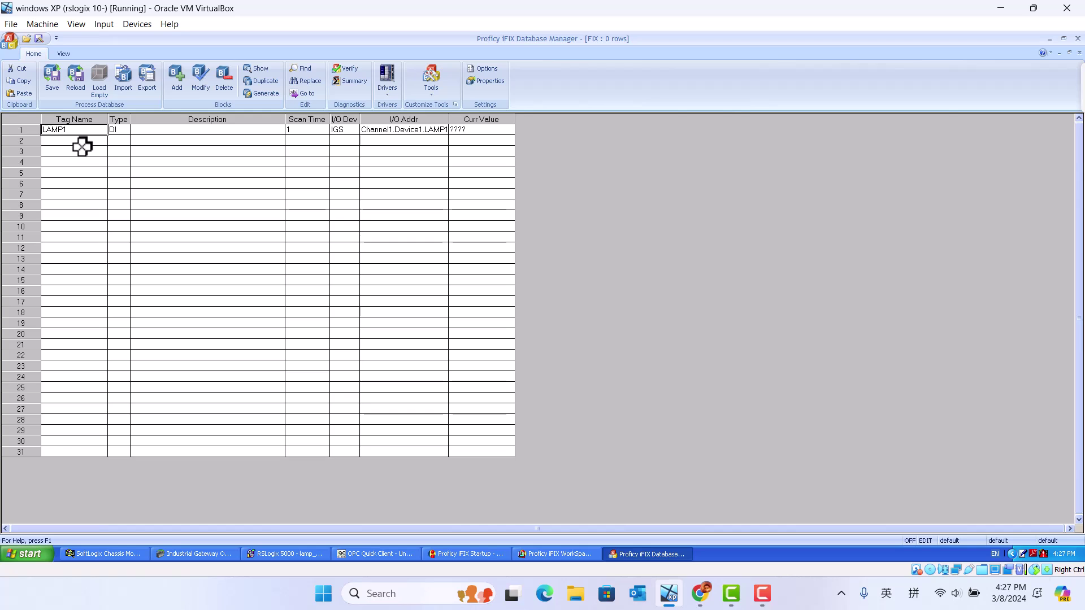
# Start a new Digital Input (DI) block named LAMP2 that uses the IGS Industrial Gateway Server 7.58 driver.
pyautogui.click(179, 86)
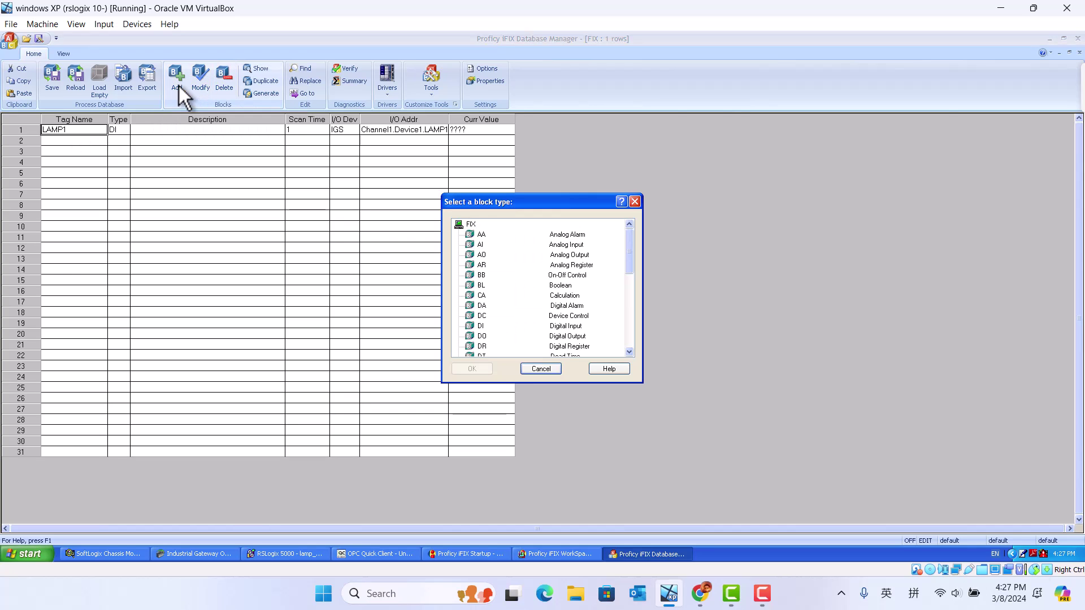
pyautogui.click(481, 328)
pyautogui.click(481, 370)
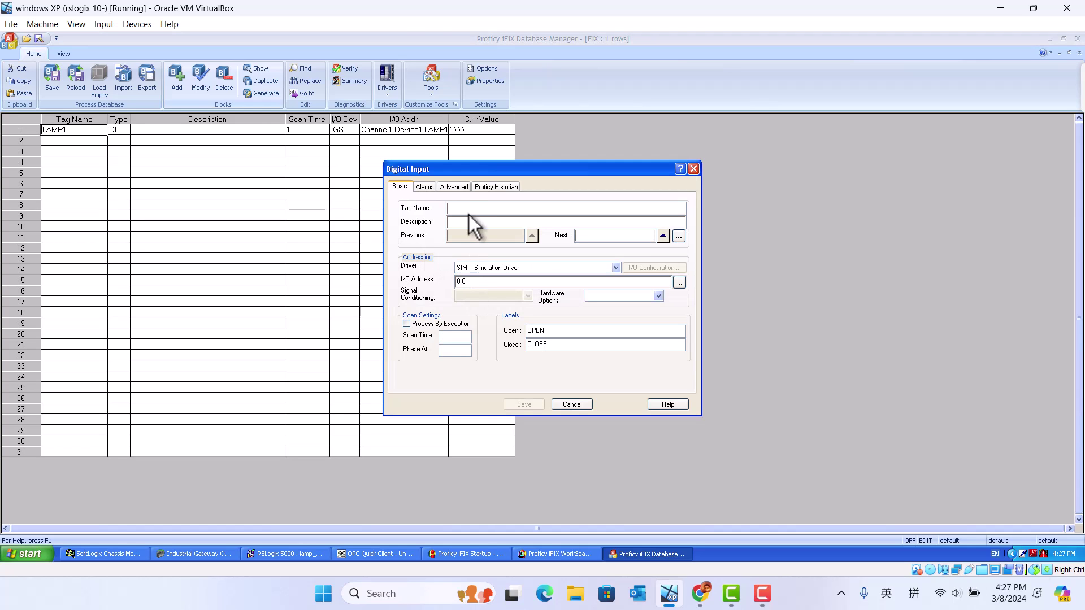
pyautogui.write('LAMP2')
pyautogui.click(615, 268)
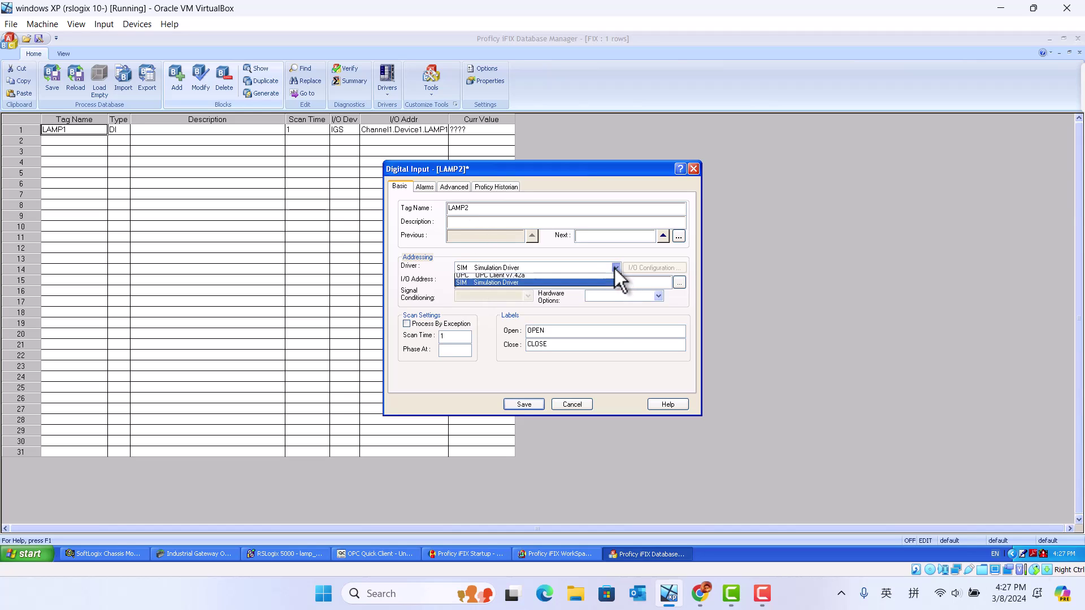
pyautogui.click(523, 277)
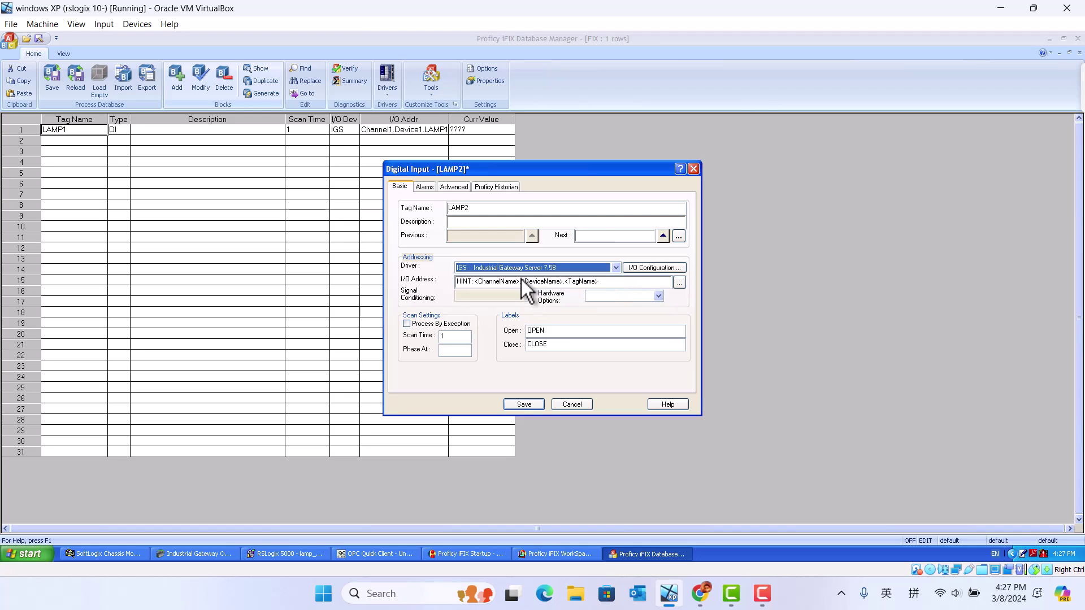
# Set the LAMP2 block's I/O address to Channel1.Device1.LAMP2, save the block and place it on scan.
pyautogui.click(606, 283)
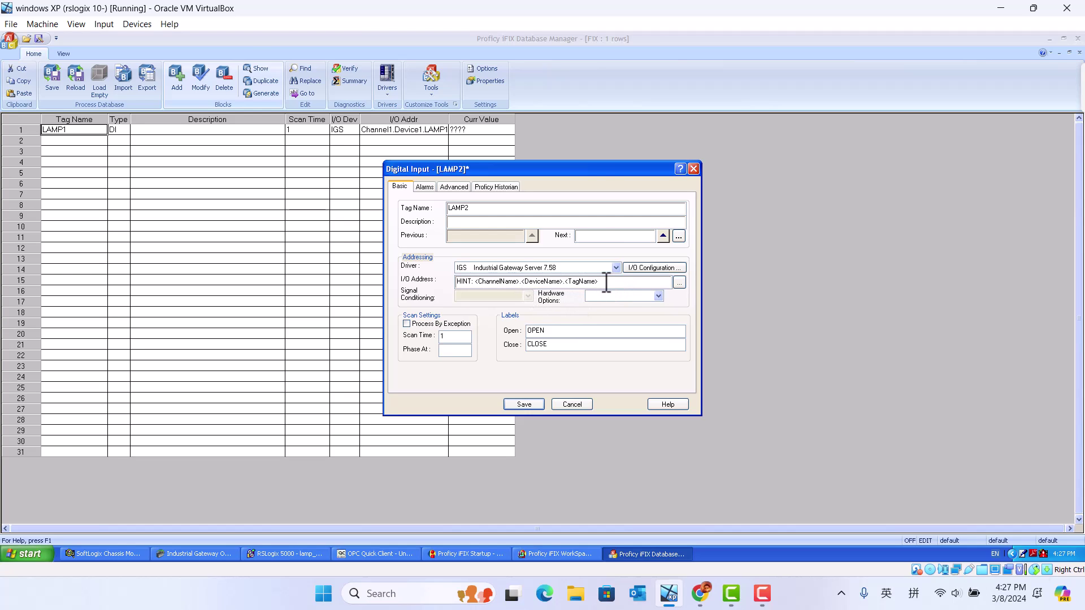
pyautogui.press('BackSpace')
pyautogui.press('BackSpace')
pyautogui.press('BackSpace')
pyautogui.press('BackSpace')
pyautogui.press('BackSpace')
pyautogui.press('BackSpace')
pyautogui.press('BackSpace')
pyautogui.press('BackSpace')
pyautogui.press('BackSpace')
pyautogui.press('BackSpace')
pyautogui.press('BackSpace')
pyautogui.press('BackSpace')
pyautogui.press('BackSpace')
pyautogui.press('BackSpace')
pyautogui.press('BackSpace')
pyautogui.press('BackSpace')
pyautogui.press('BackSpace')
pyautogui.press('BackSpace')
pyautogui.press('BackSpace')
pyautogui.press('BackSpace')
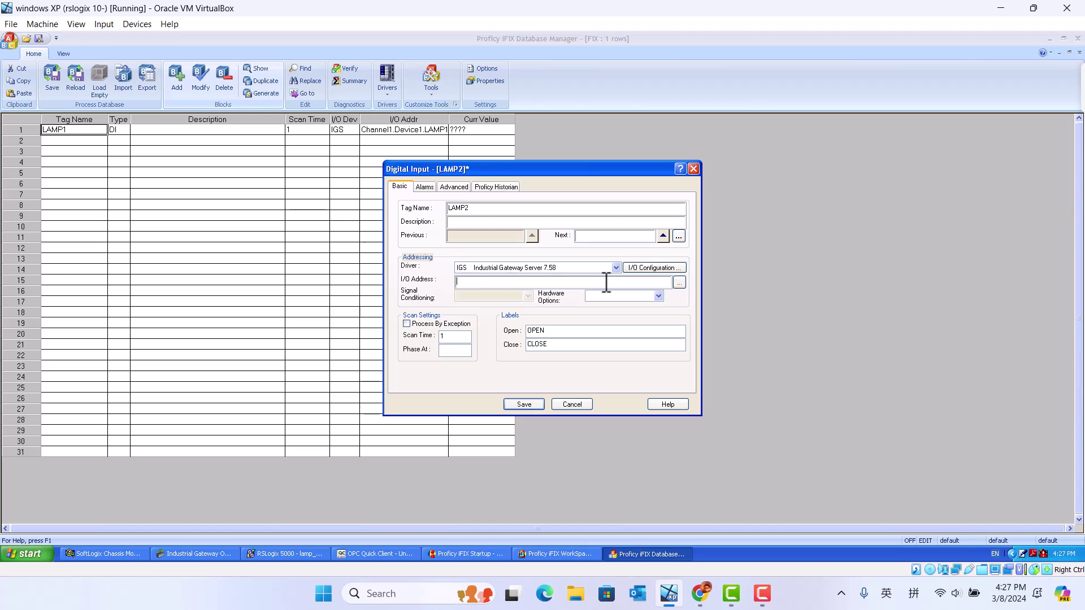
pyautogui.write('Channel1.Dev')
pyautogui.write('ice1.LAMP2')
pyautogui.click(524, 403)
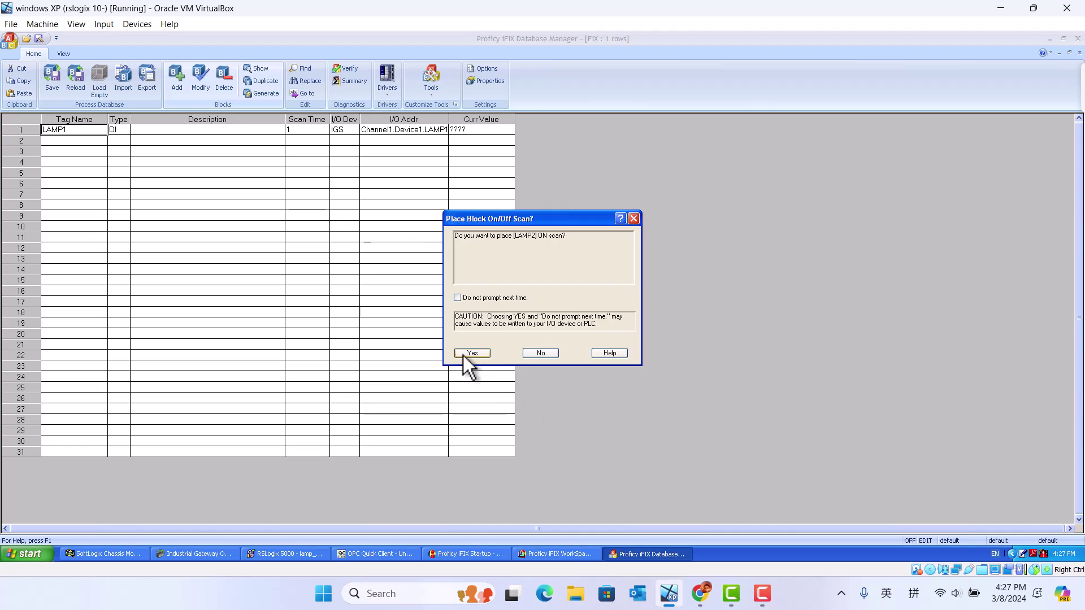
pyautogui.click(463, 355)
pyautogui.click(298, 269)
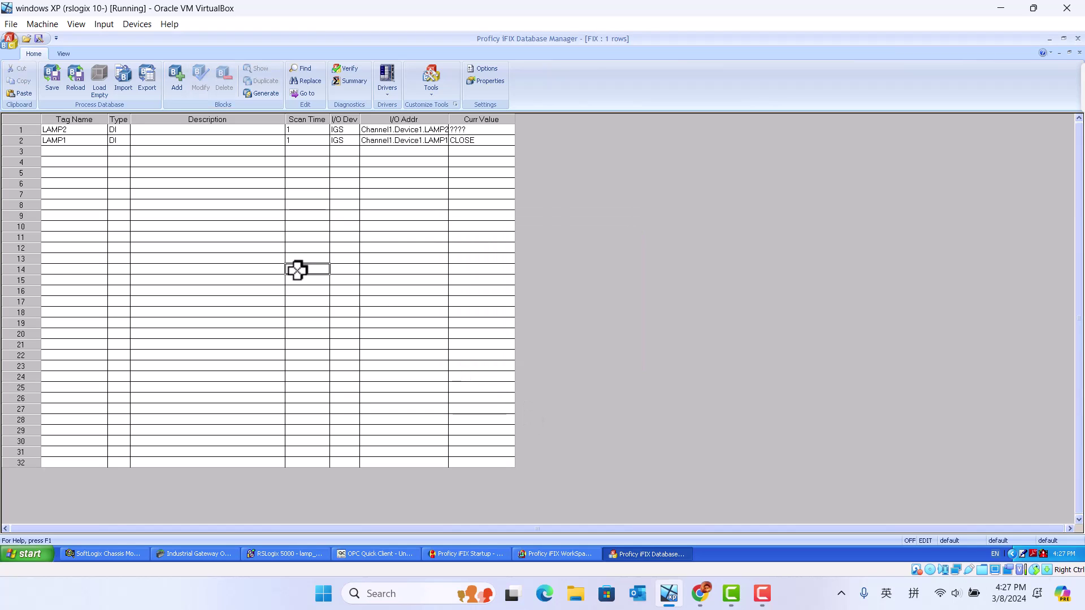
# Switch to Proficy iFIX WorkSpace and open the PilotLightsLarge dynamo set beside the untitled1 picture.
pyautogui.click(1049, 39)
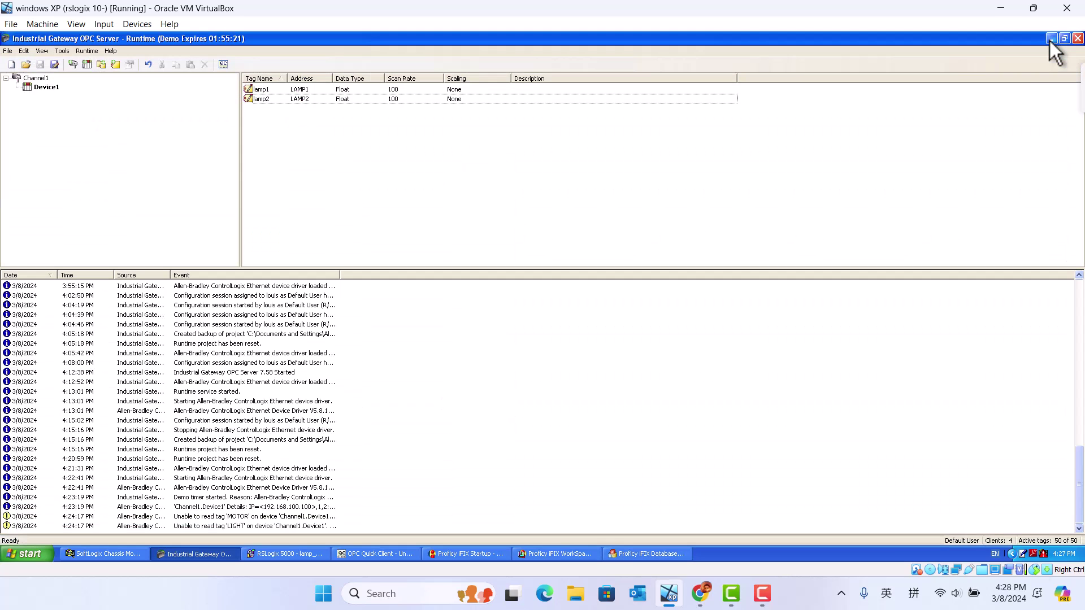
pyautogui.click(571, 551)
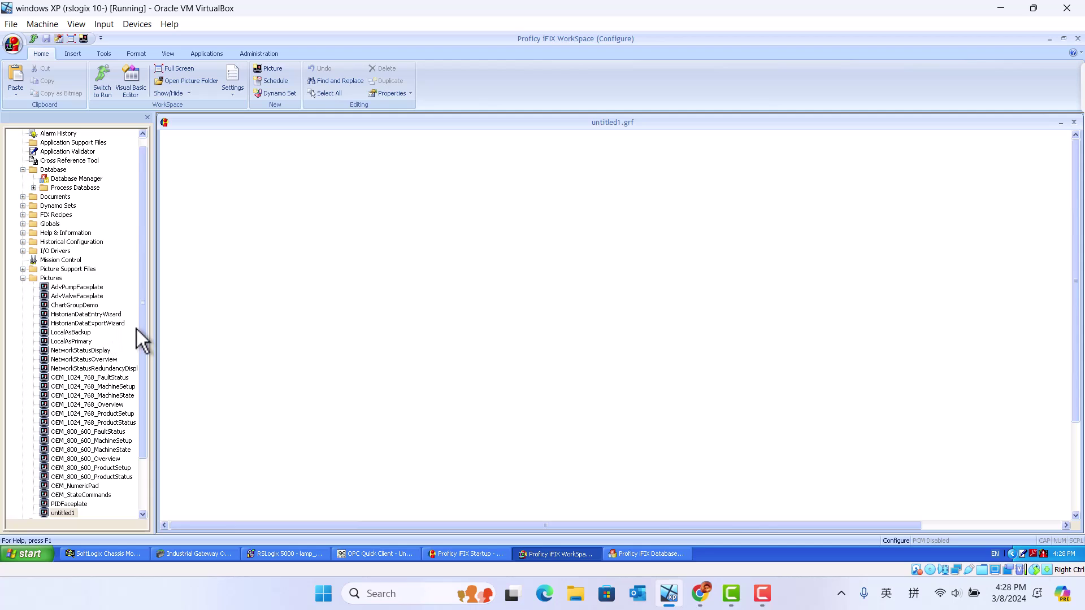
pyautogui.moveTo(147, 345); pyautogui.dragTo(148, 309)
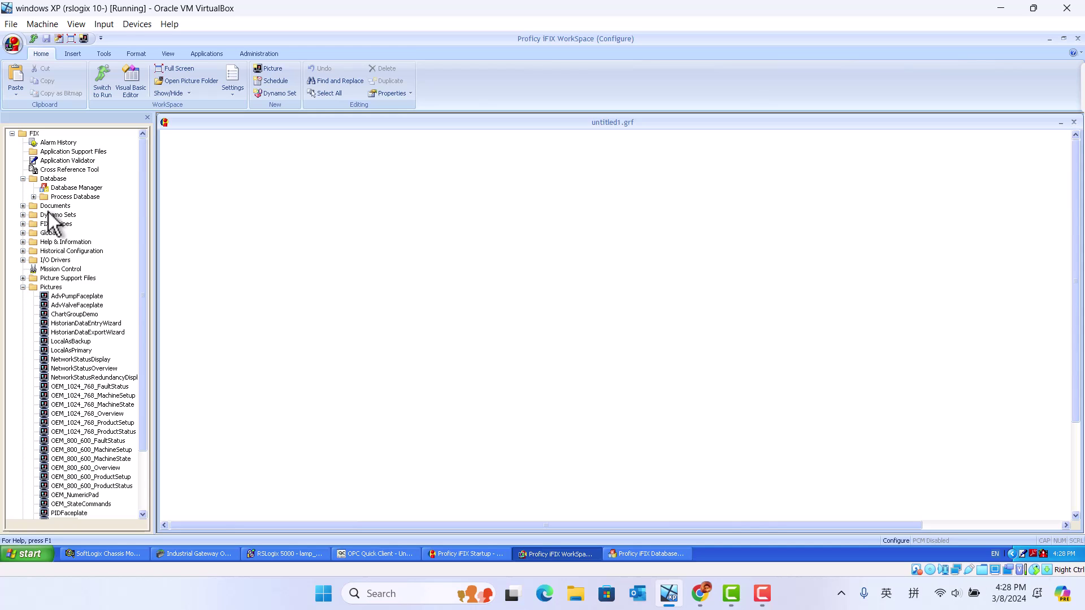
pyautogui.click(23, 215)
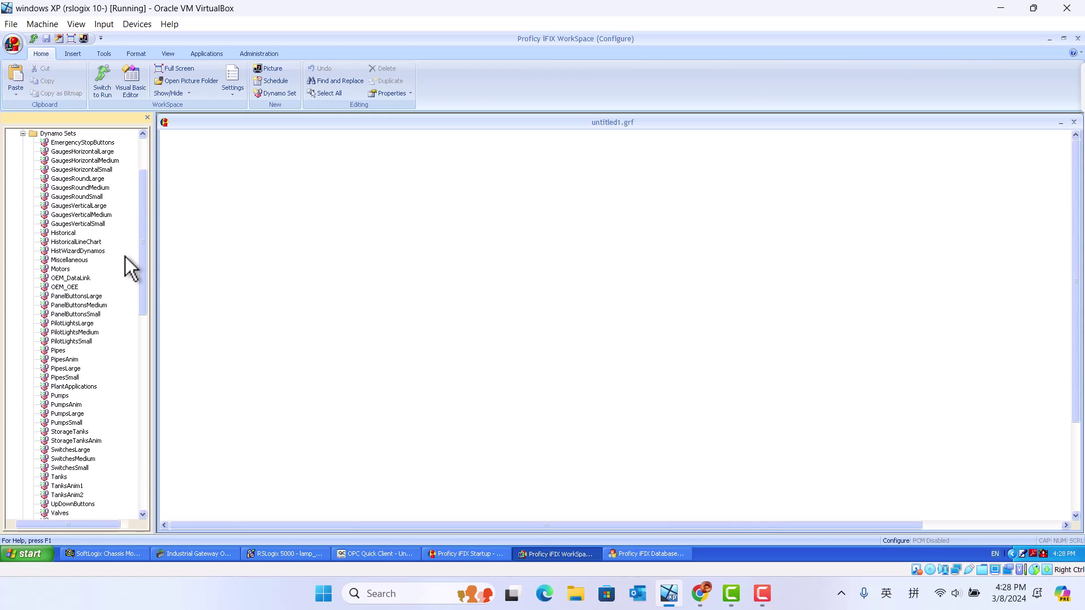
pyautogui.moveTo(145, 269); pyautogui.dragTo(143, 284)
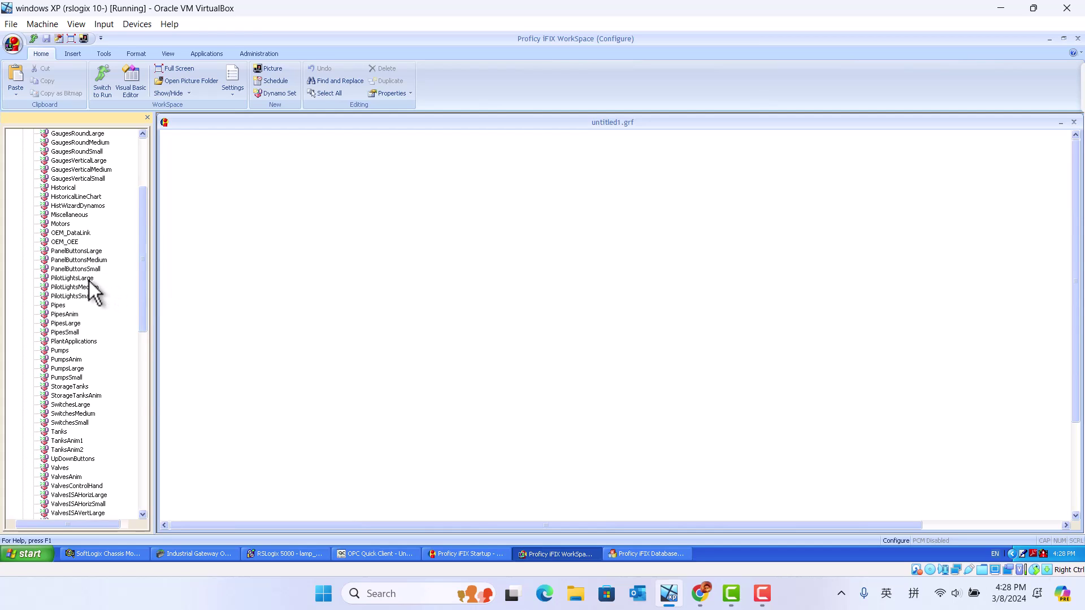
pyautogui.click(87, 279)
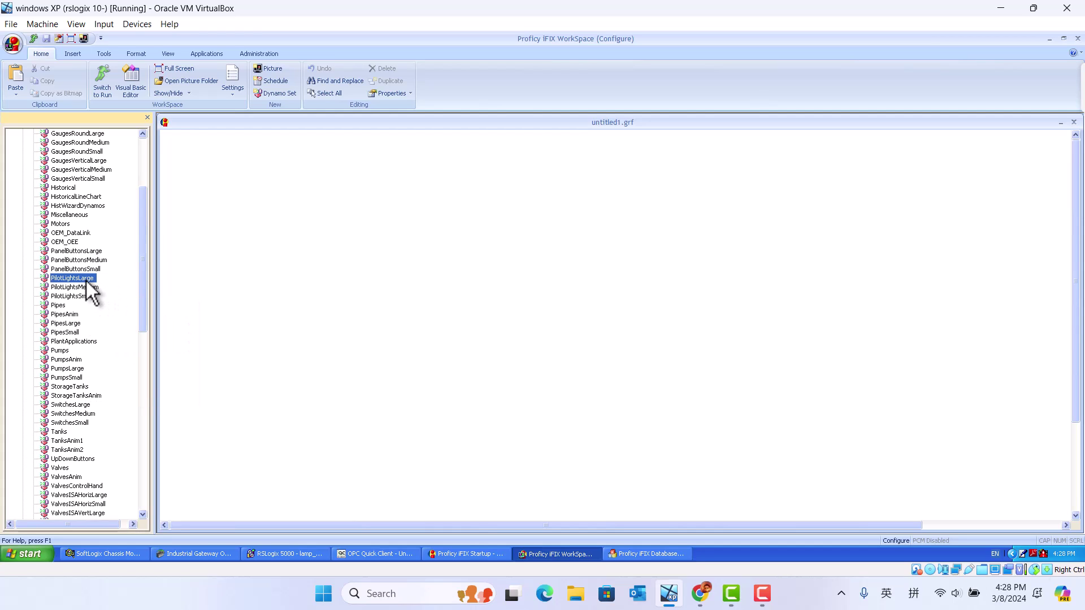
pyautogui.doubleClick(87, 279)
# Place a large round green pilot light in the untitled1 picture and link its data source to Fix32.FIX.LAMP1.F_CV.
pyautogui.moveTo(271, 364); pyautogui.dragTo(266, 236)
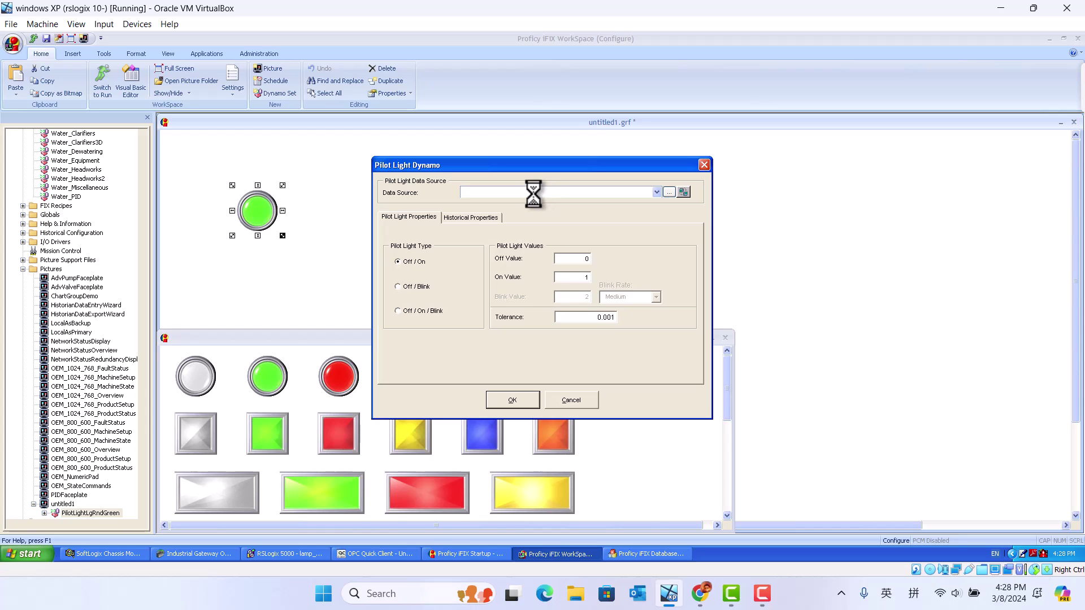
pyautogui.click(669, 192)
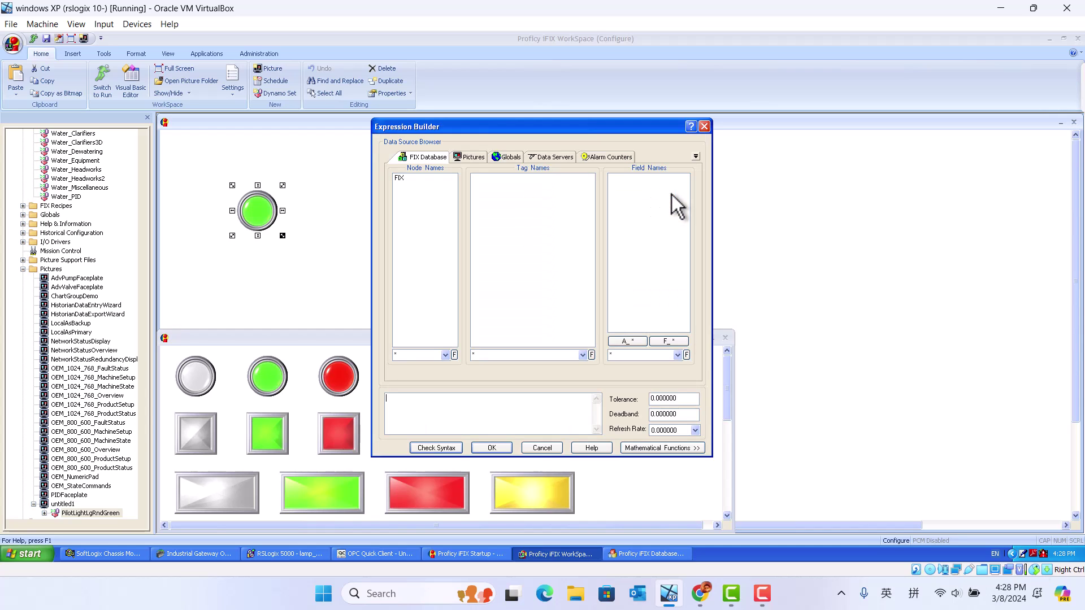
pyautogui.click(399, 178)
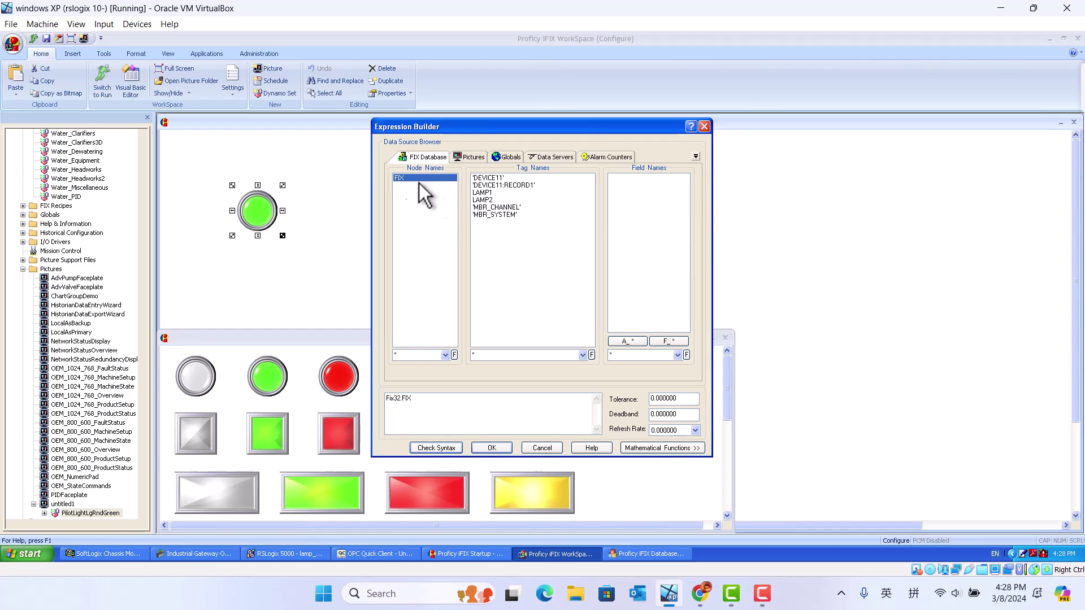
pyautogui.click(487, 195)
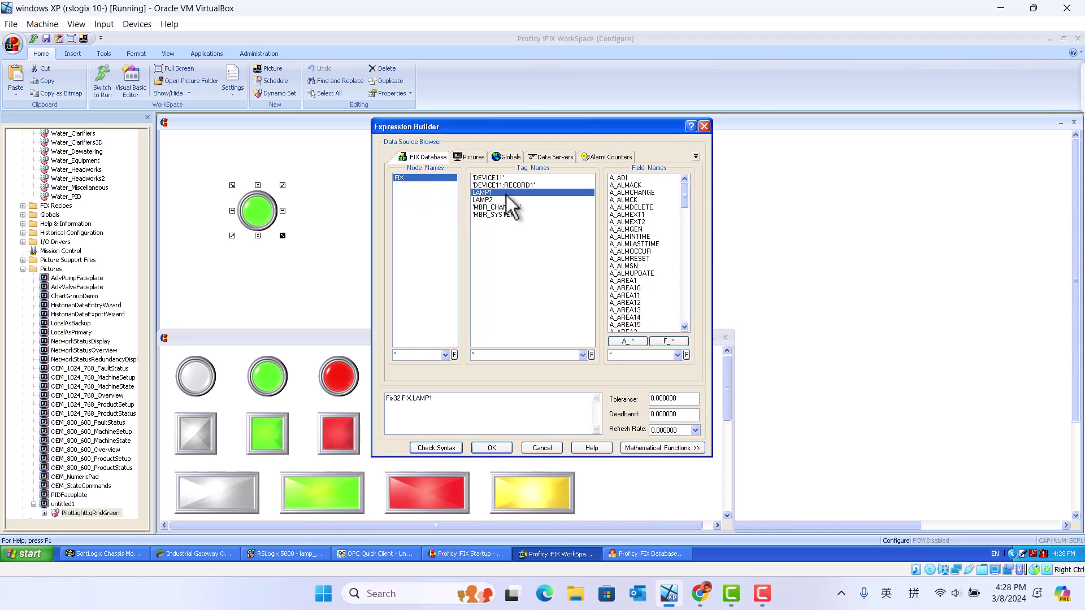
pyautogui.click(664, 342)
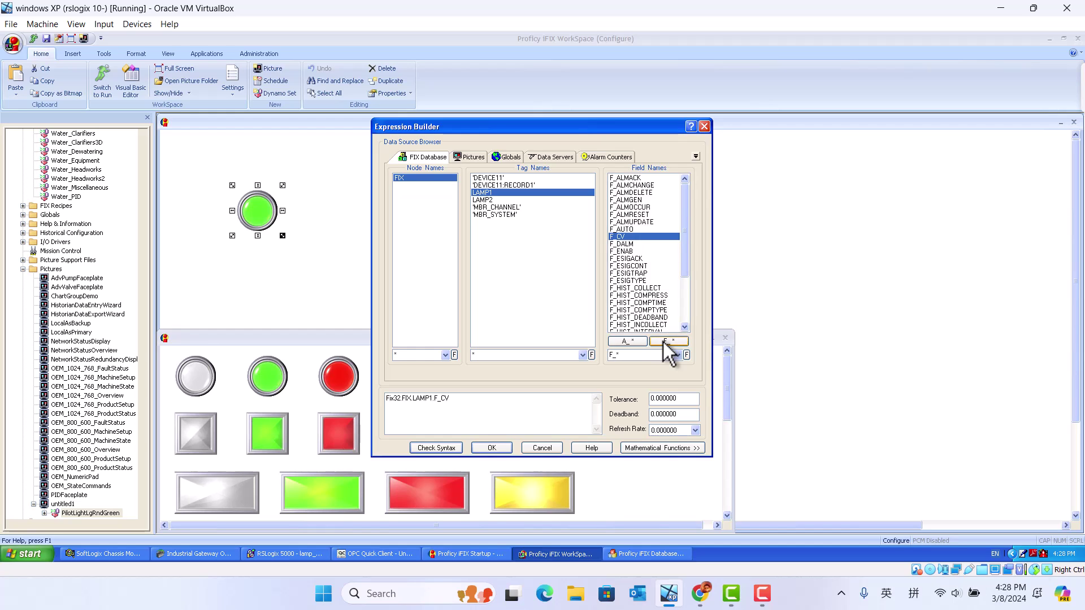
pyautogui.click(492, 447)
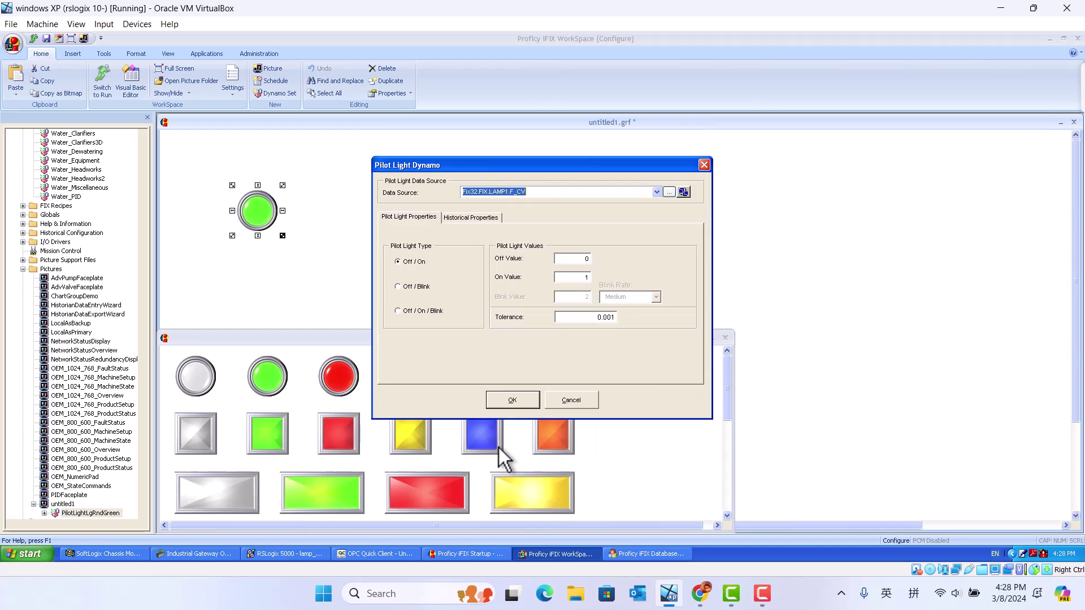
pyautogui.click(511, 396)
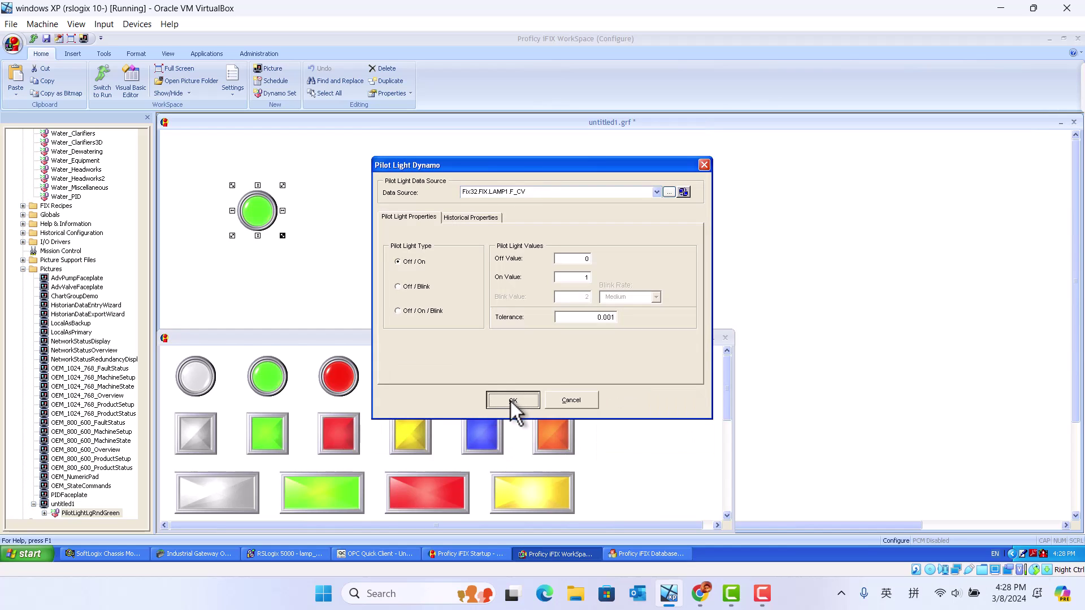
# Place a large round red pilot light beside the green one and link its data source to Fix32.FIX.LAMP2.F_CV.
pyautogui.moveTo(344, 380); pyautogui.dragTo(378, 221)
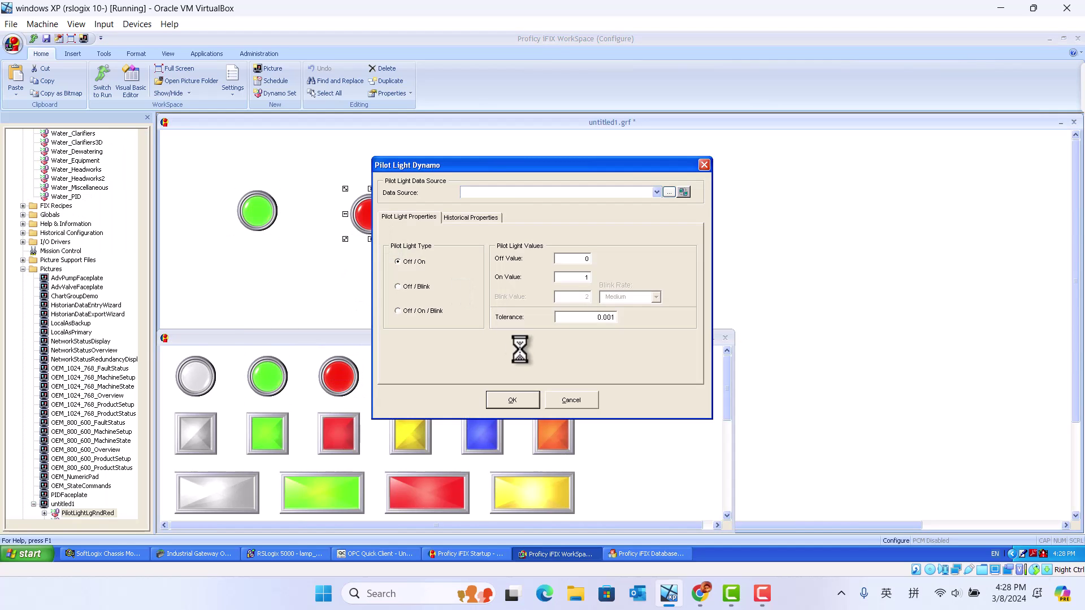
pyautogui.click(669, 194)
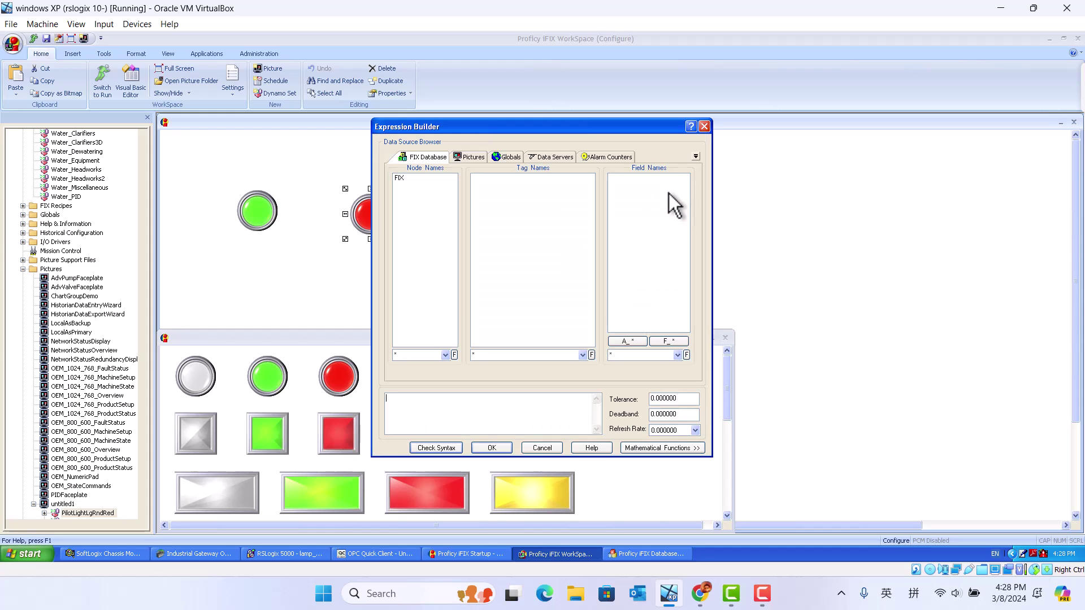
pyautogui.click(398, 178)
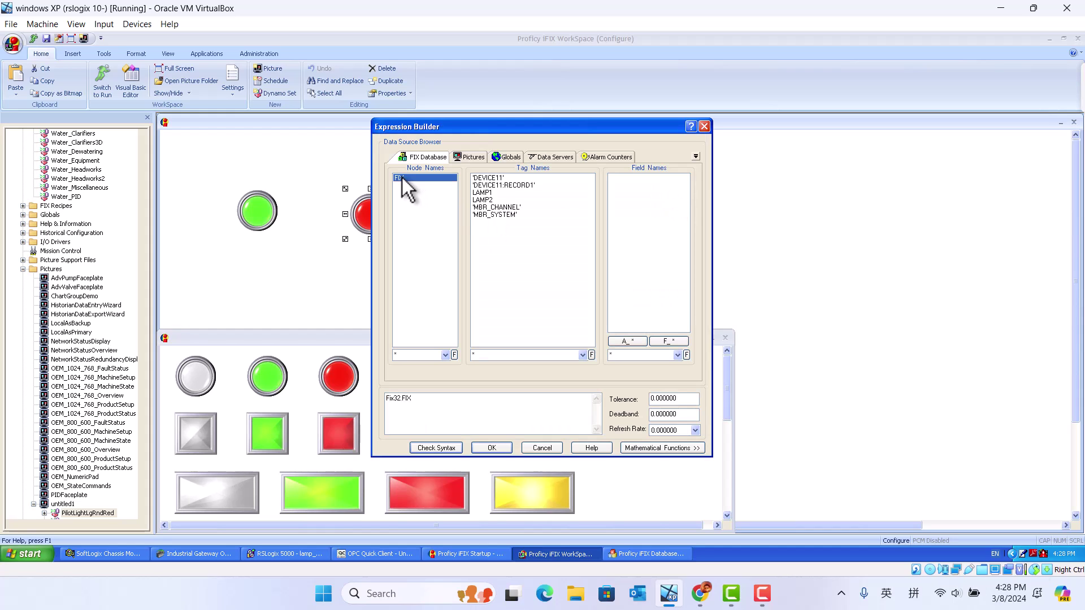
pyautogui.click(484, 200)
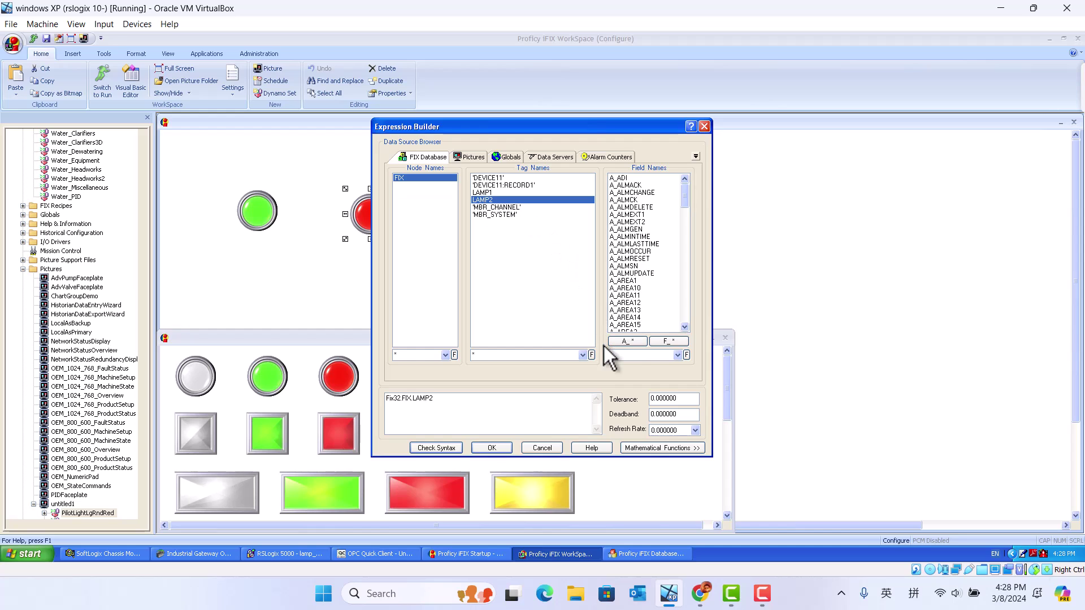
pyautogui.click(673, 343)
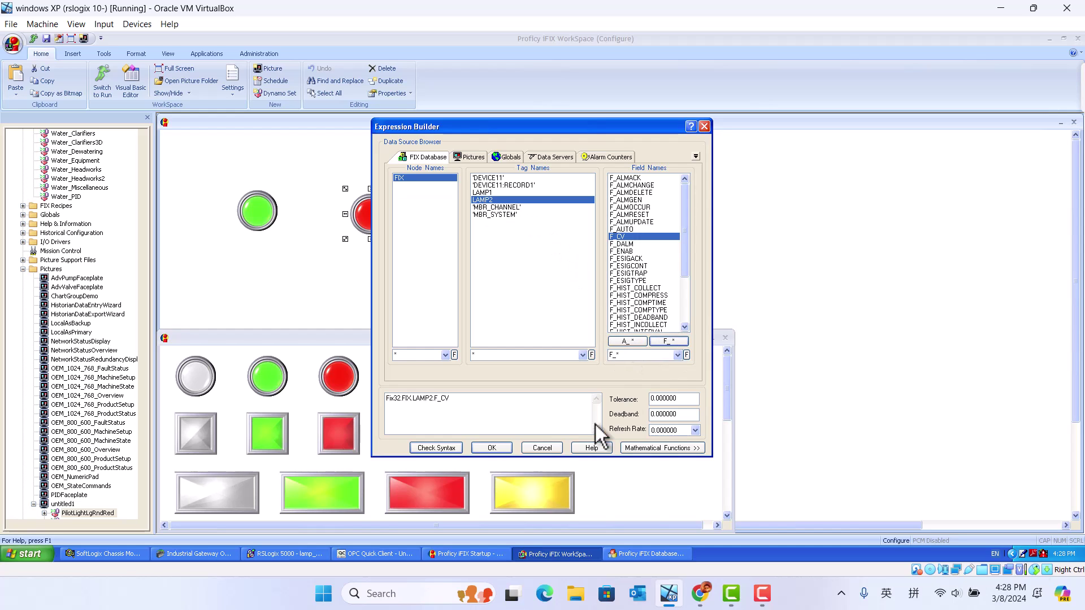
pyautogui.click(492, 448)
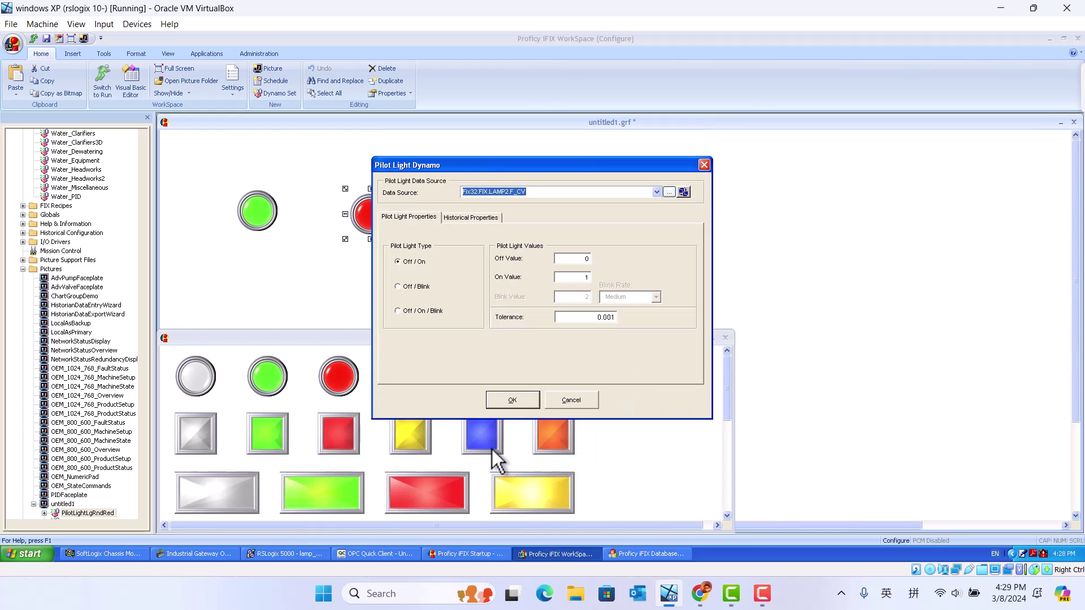
pyautogui.click(506, 407)
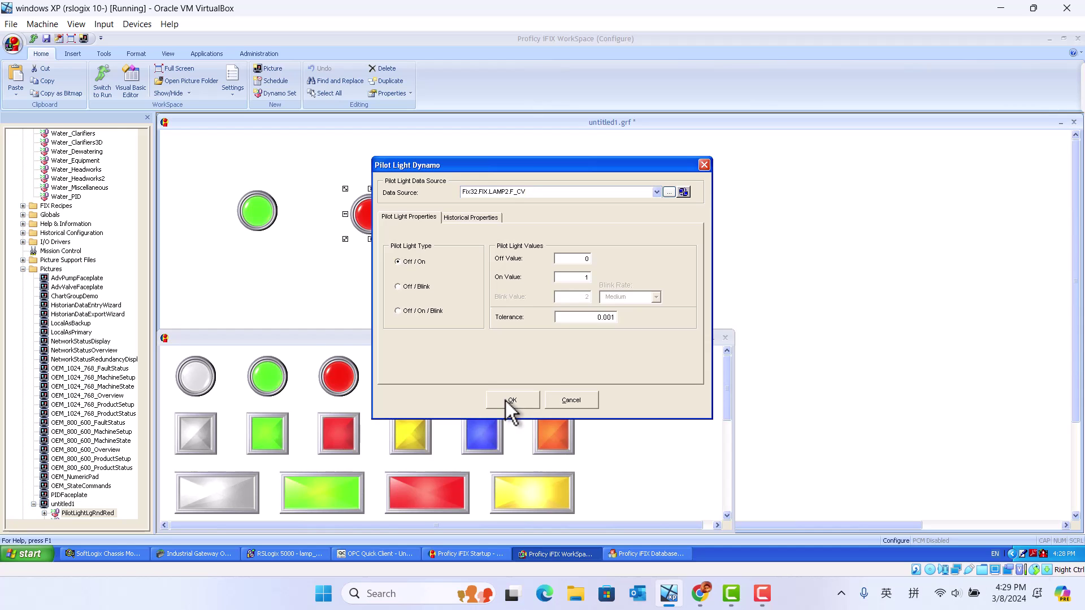
# Close the pilot light dynamo set and move the green and red lights slightly to line them up in the picture.
pyautogui.click(725, 338)
pyautogui.click(463, 317)
pyautogui.moveTo(261, 215); pyautogui.dragTo(261, 221)
pyautogui.click(298, 263)
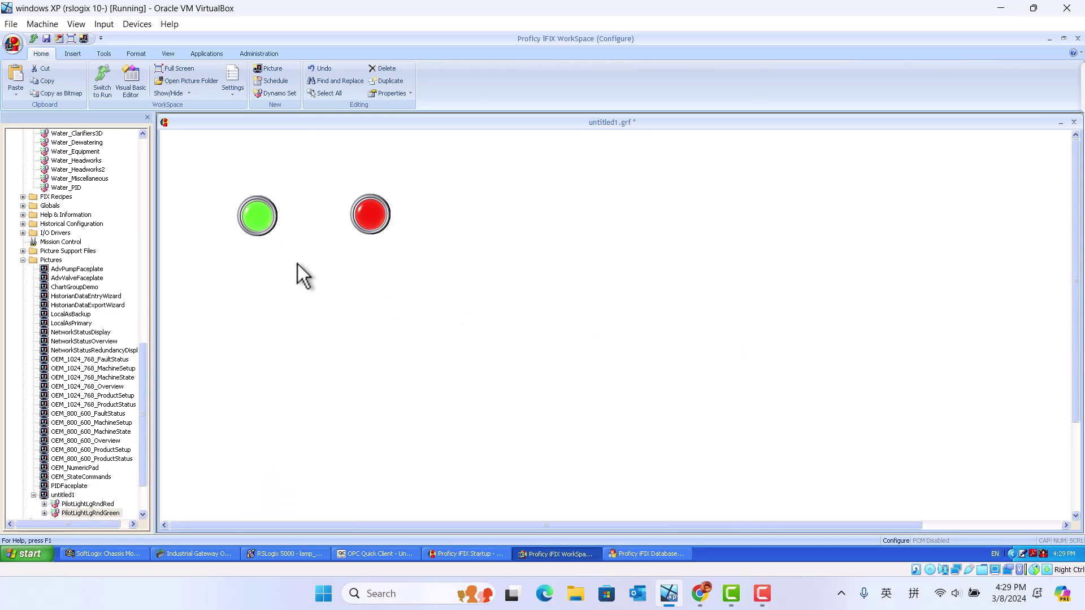
pyautogui.moveTo(368, 220); pyautogui.dragTo(359, 223)
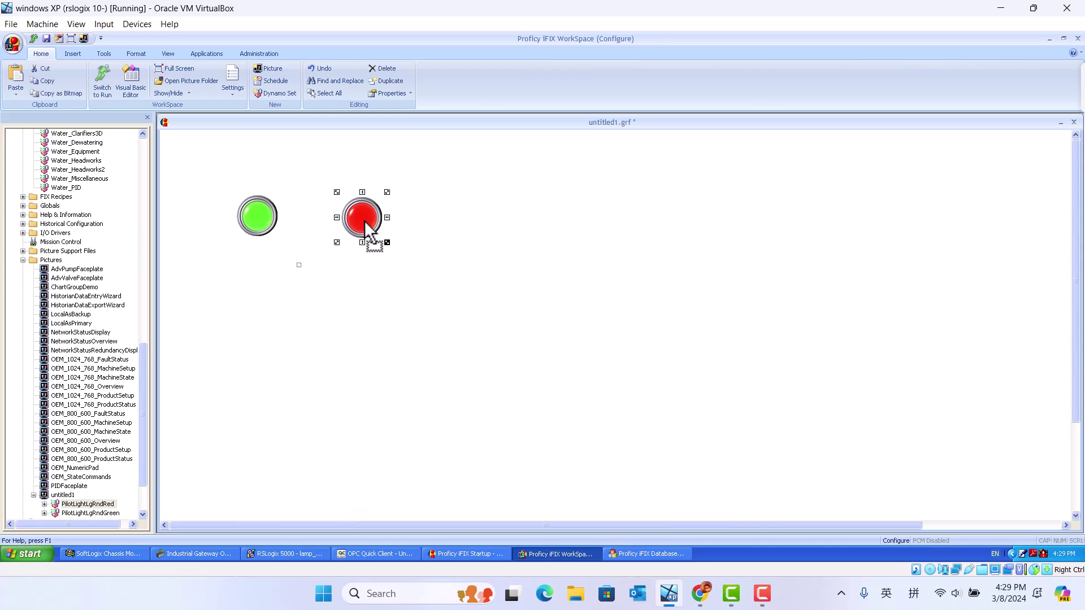
pyautogui.click(324, 302)
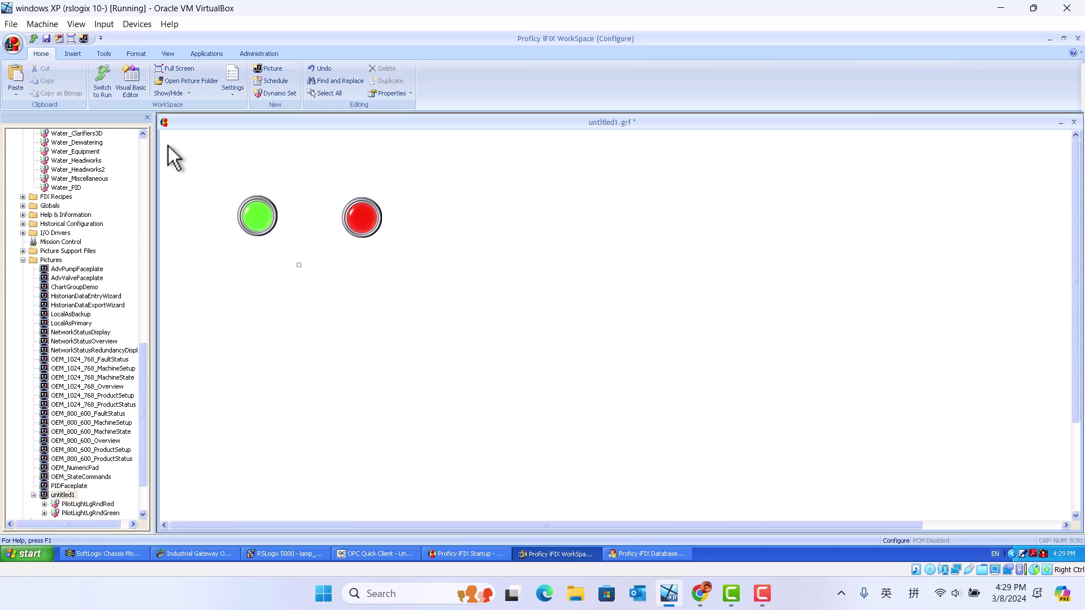
# Switch the picture to run mode and bring up the lamp_ifix ladder program in RSLogix 5000.
pyautogui.click(107, 82)
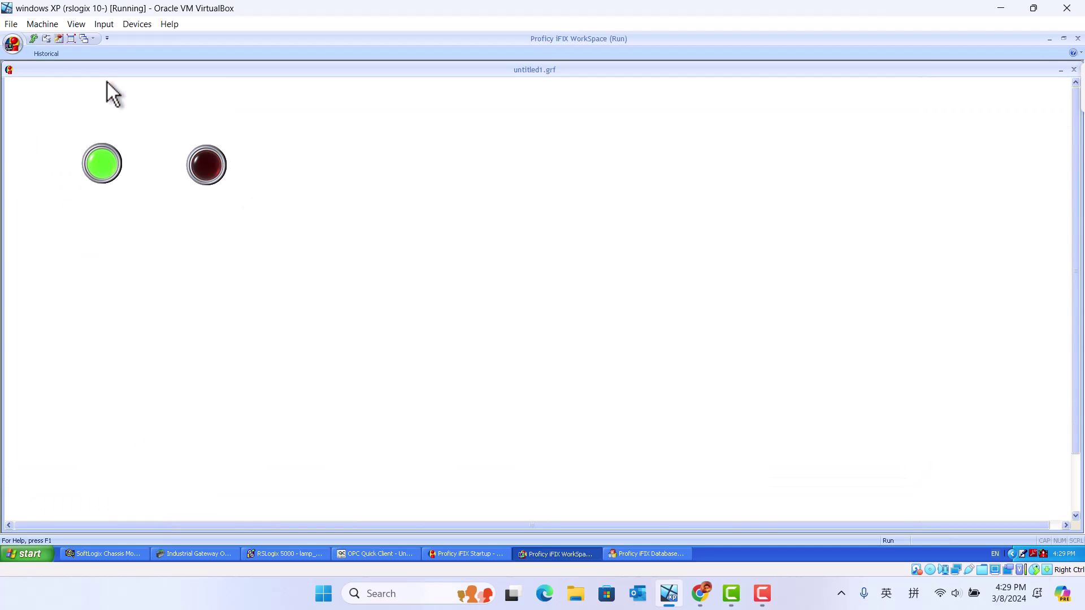
pyautogui.click(278, 558)
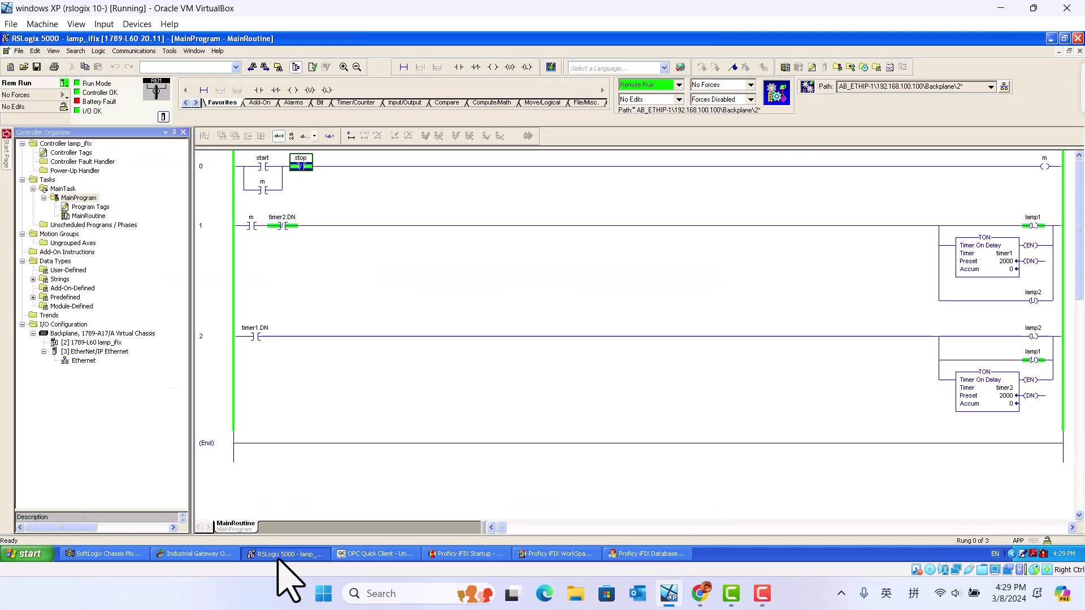
# Toggle the start bit on rung 0 of the ladder and switch to the running untitled1 picture in Proficy iFIX WorkSpace.
pyautogui.click(261, 170)
pyautogui.rightClick(262, 170)
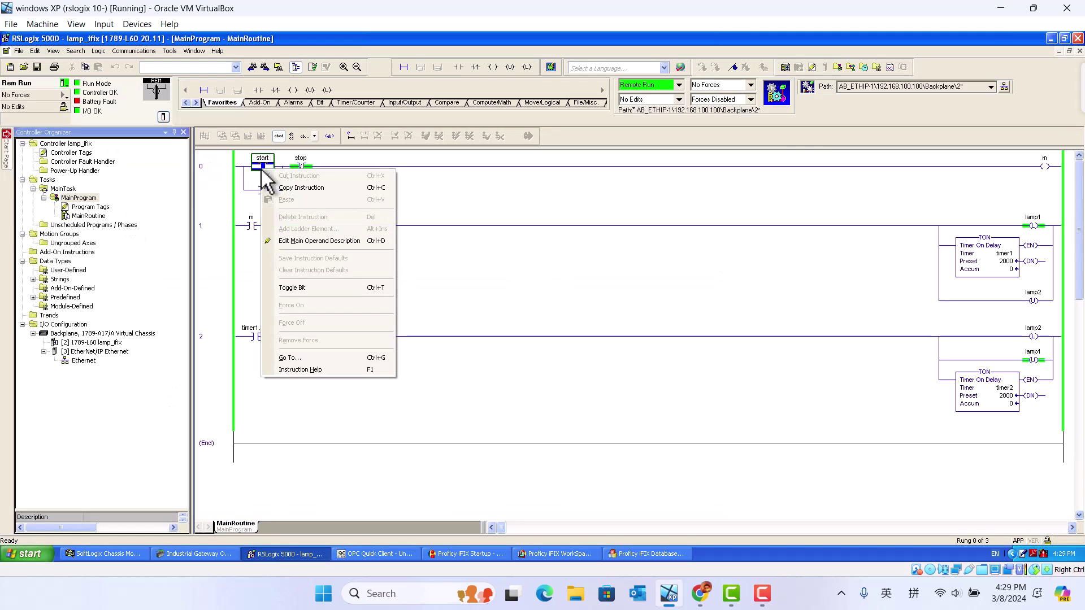
pyautogui.click(312, 290)
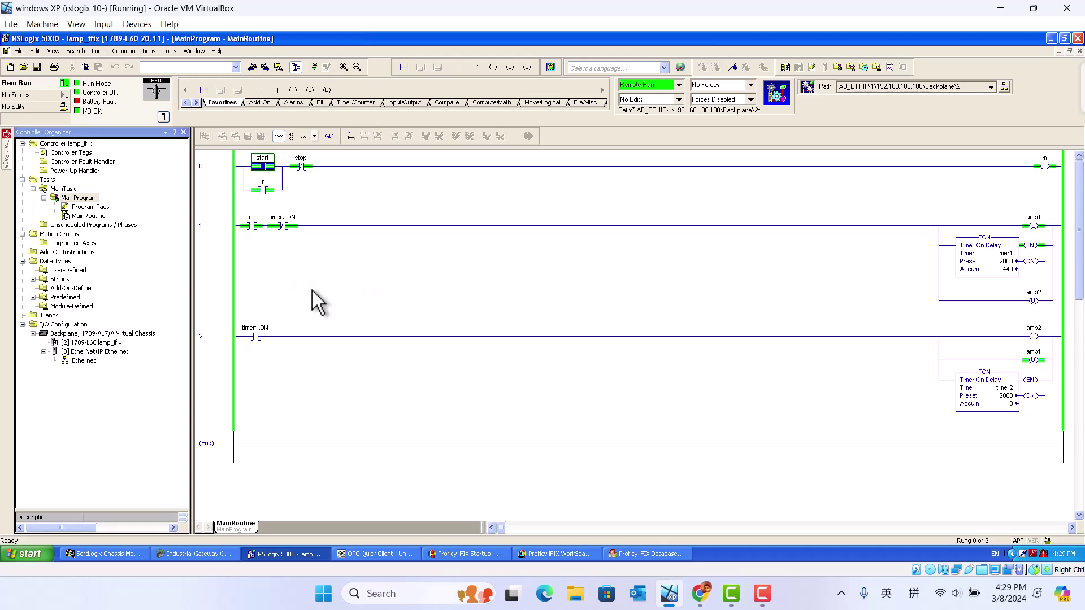
pyautogui.click(644, 554)
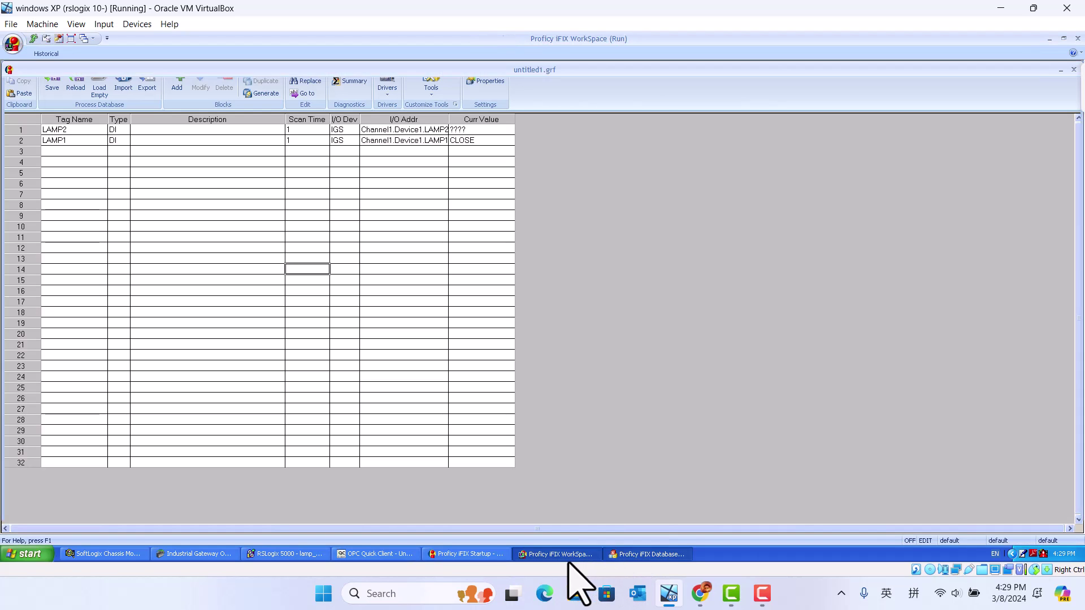
pyautogui.click(575, 555)
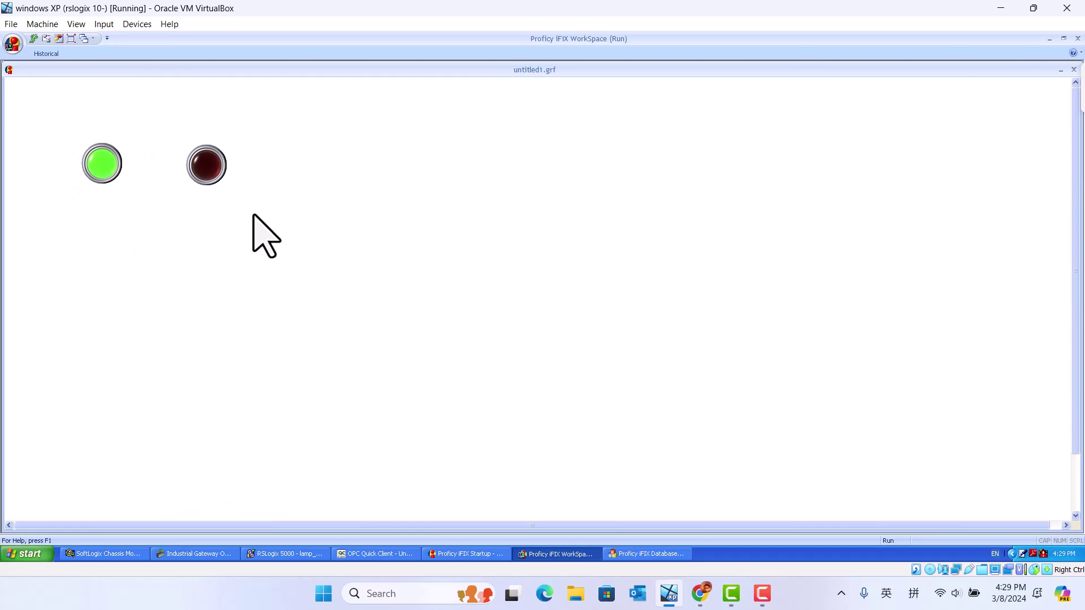
# Minimize the iFIX Database Manager and arrange the RSLogix 5000 ladder and the running iFIX picture as smaller windows side by side.
pyautogui.click(1062, 40)
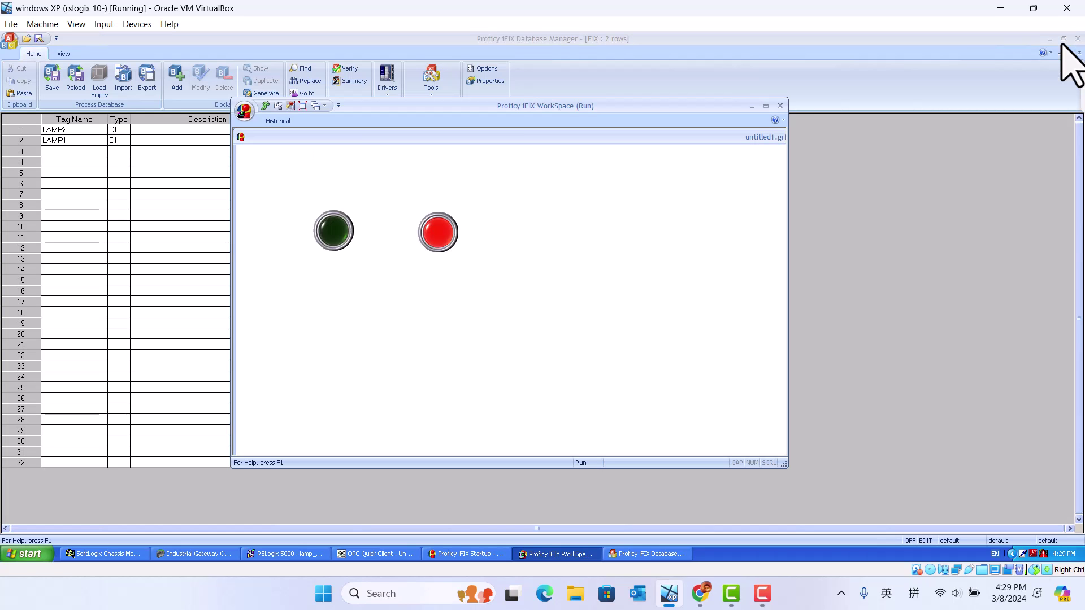
pyautogui.click(1047, 39)
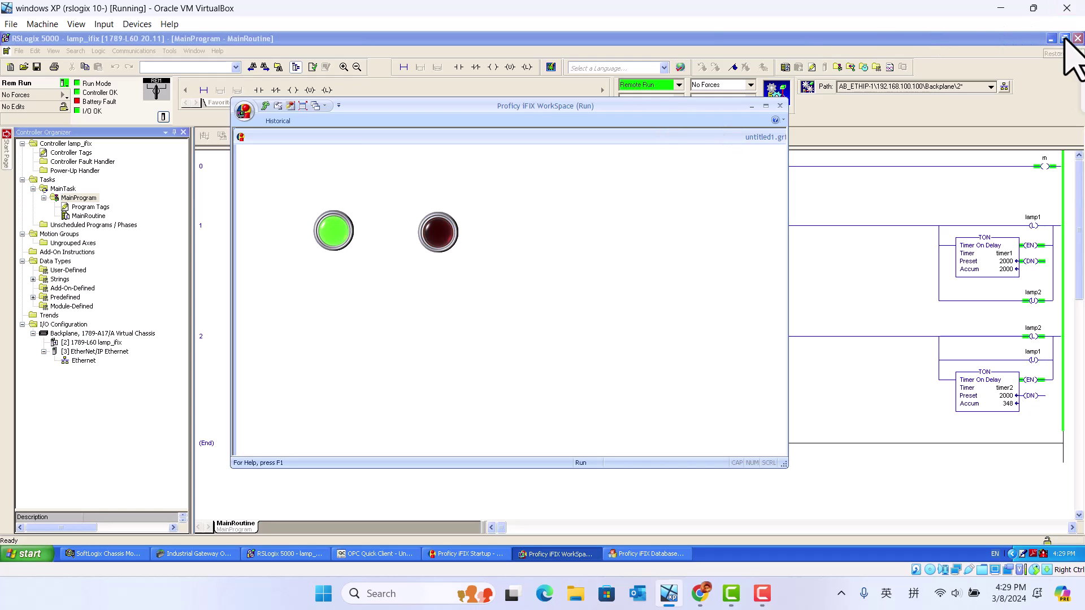
pyautogui.click(1065, 39)
pyautogui.moveTo(498, 68); pyautogui.dragTo(286, 61)
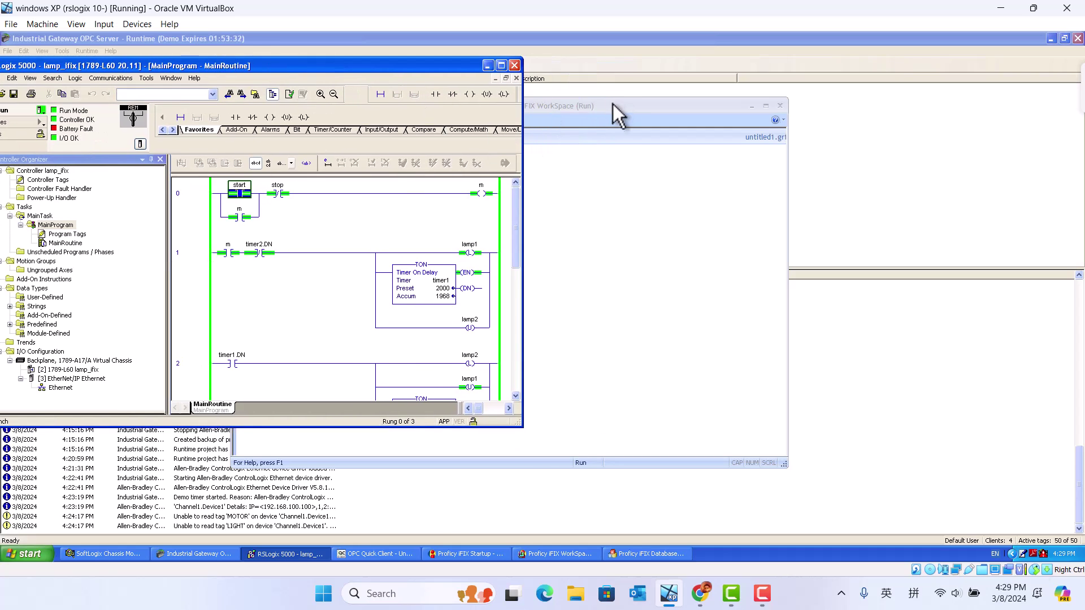
pyautogui.moveTo(613, 105); pyautogui.dragTo(924, 68)
pyautogui.moveTo(515, 258); pyautogui.dragTo(518, 229)
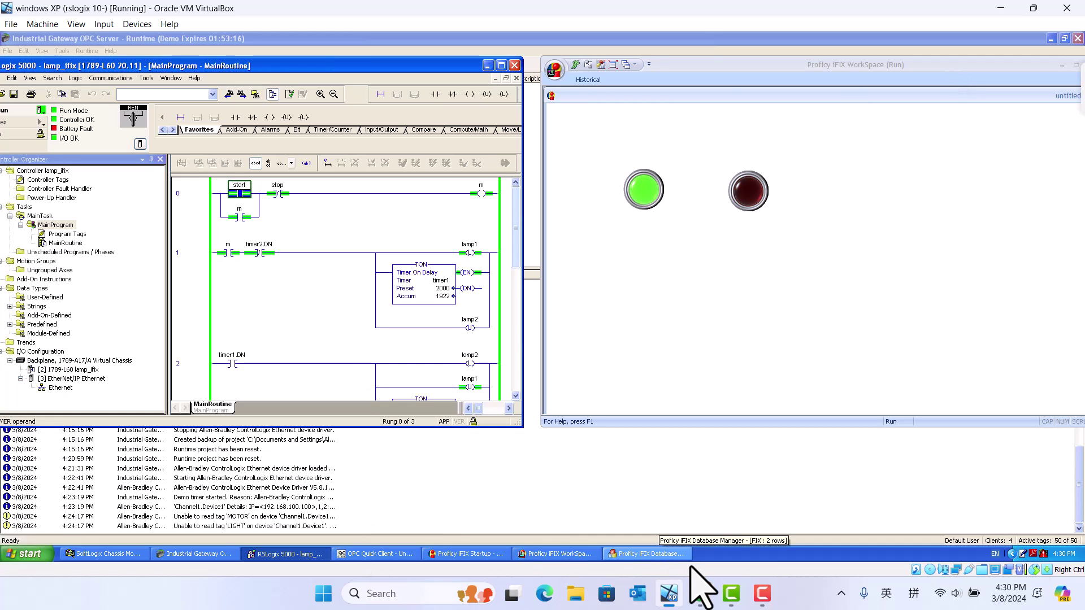
pyautogui.moveTo(729, 600)
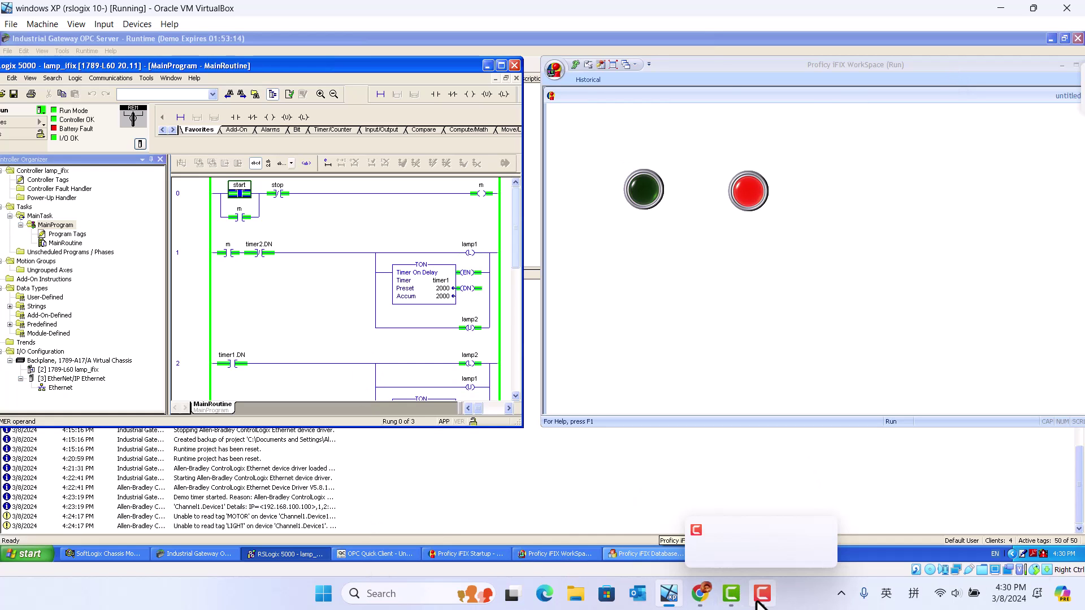